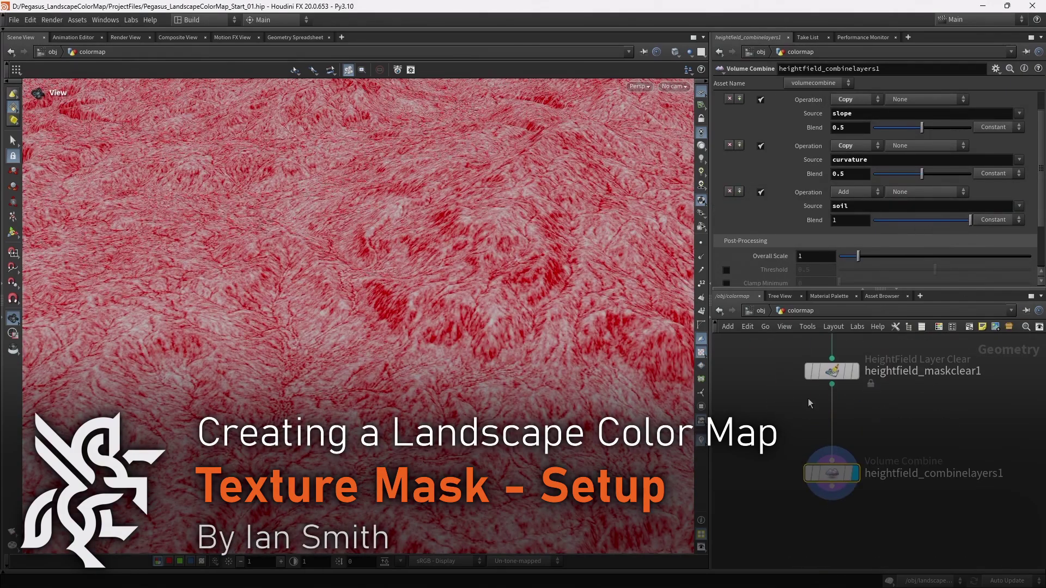
Insert a HeightField Remap node between heightfield_maskclear1 and heightfield_combinelayers1, remapping the soil layer with an output minimum of -1
key(Tab)
key(Return)
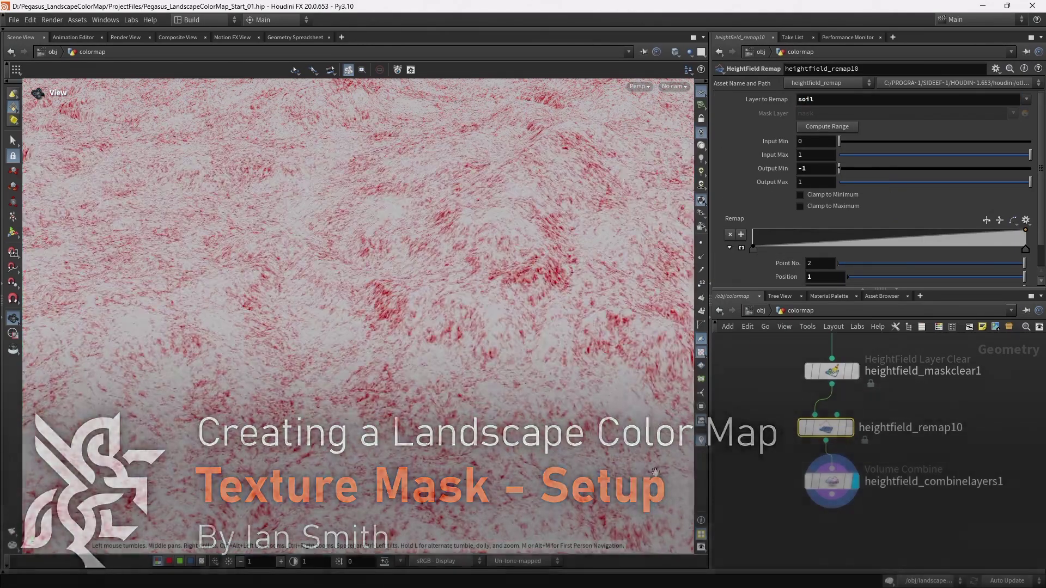
Set the soil layer's blend to 0.5 in heightfield_combinelayers1 and clamp the combined result between 0 and 1
click(832, 481)
drag(970, 220, 921, 223)
drag(490, 305, 460, 272)
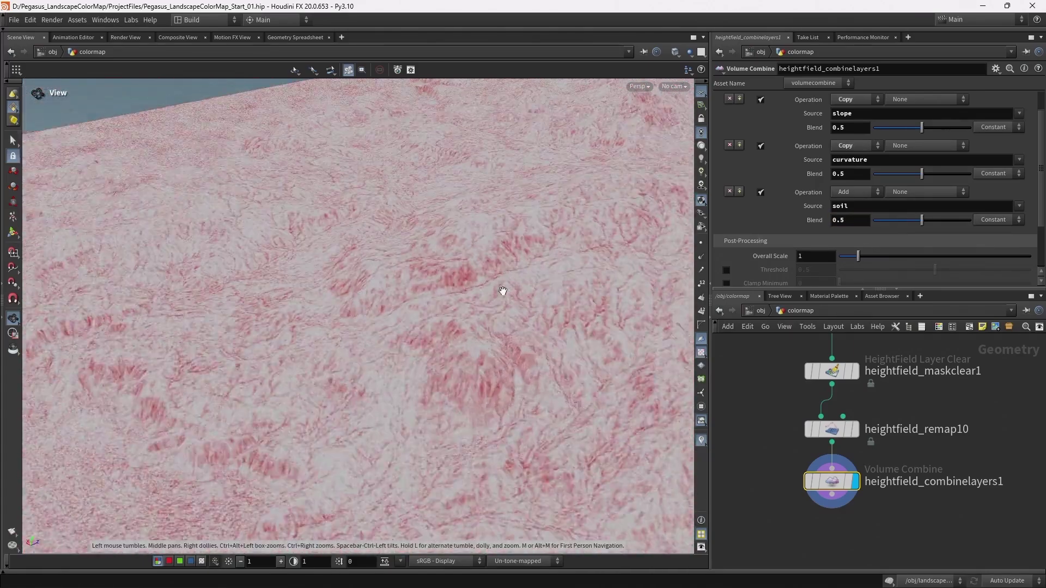
drag(922, 220, 941, 220)
drag(922, 173, 936, 174)
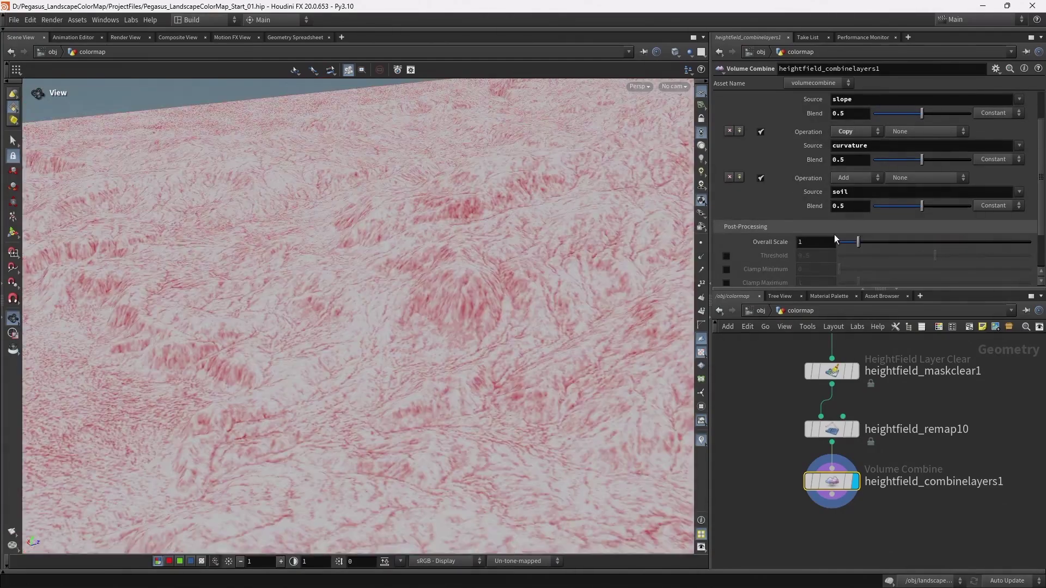
scroll(834, 234, down, 3)
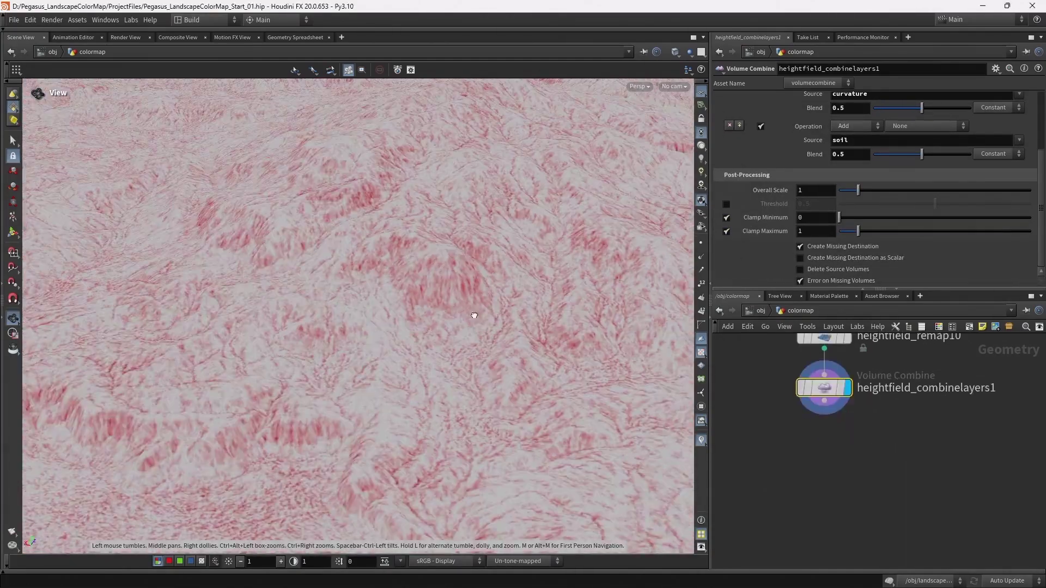
middle_drag(474, 315, 501, 328)
Add a HeightField Isolate Layer node wired to the output of heightfield_combinelayers1
click(825, 401)
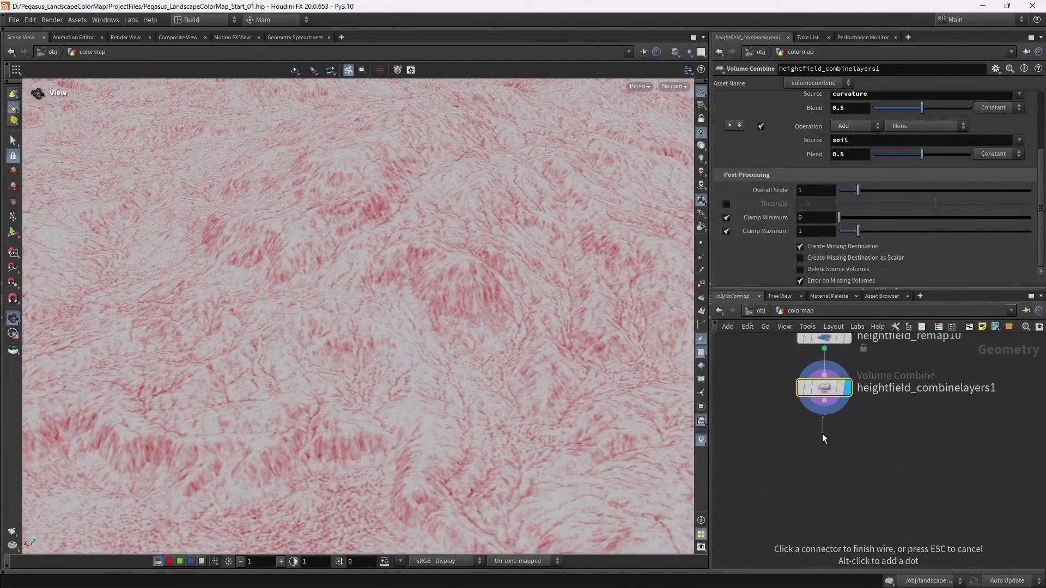
key(Tab)
text(isola)
key(Return)
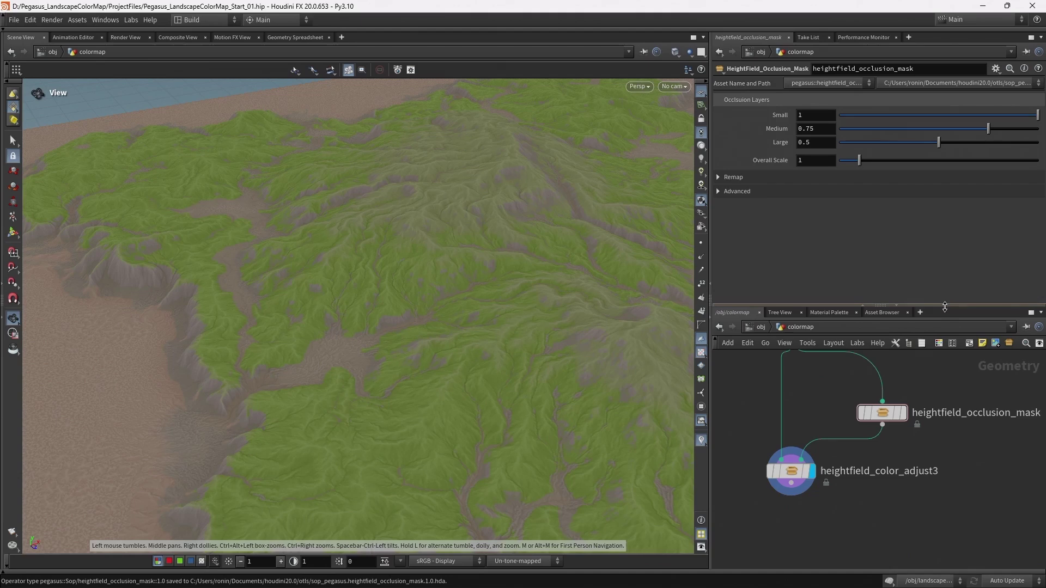
Add a HeightField Visualize node wired to the output of heightfield_color_adjust3 and make it the displayed node
drag(945, 306, 946, 223)
middle_drag(834, 469, 808, 368)
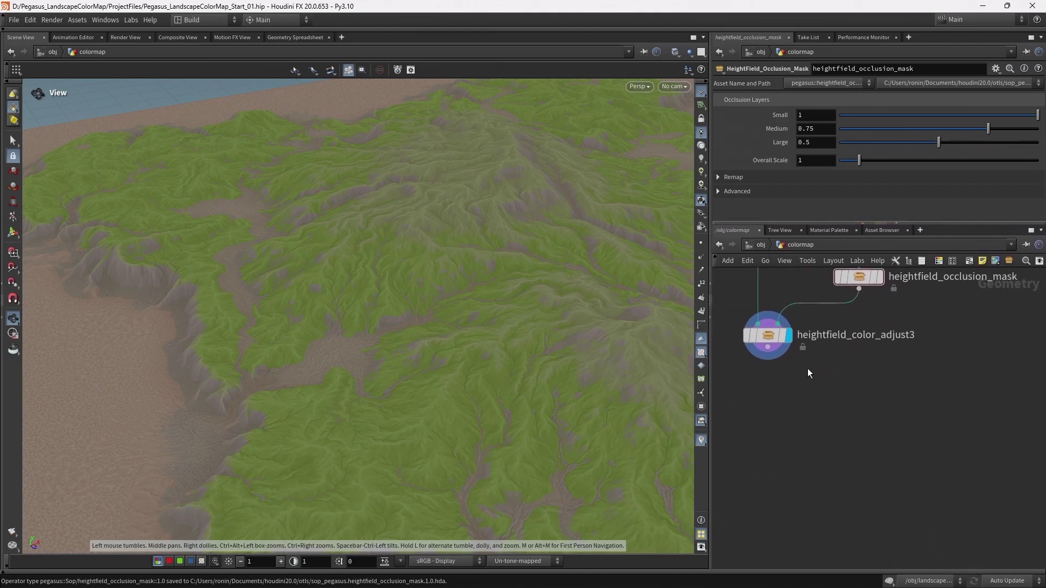
click(763, 351)
middle_drag(904, 427, 855, 397)
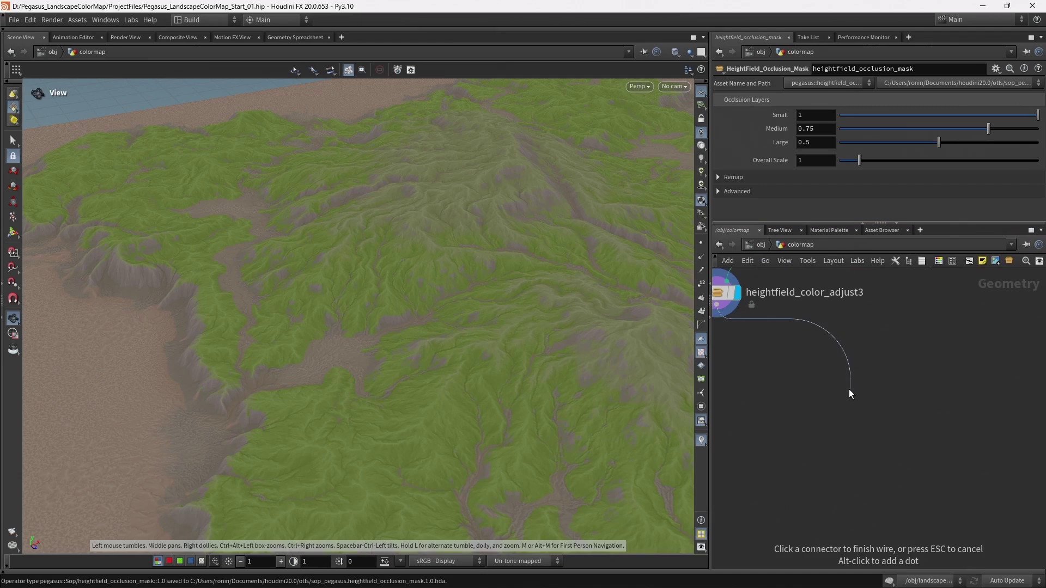
key(Tab)
text(hf)
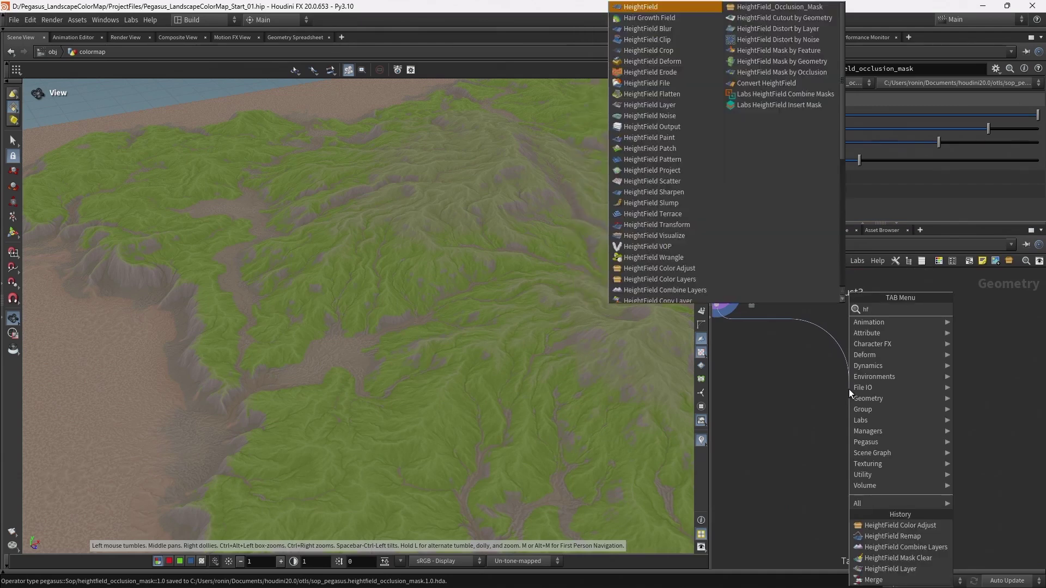
text(vis)
key(Return)
click(849, 389)
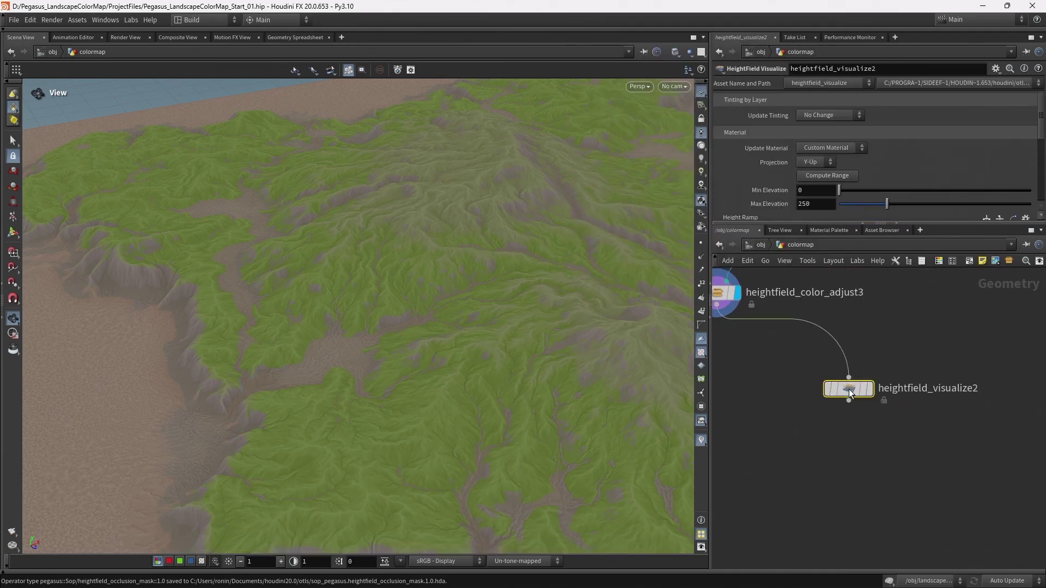
click(869, 389)
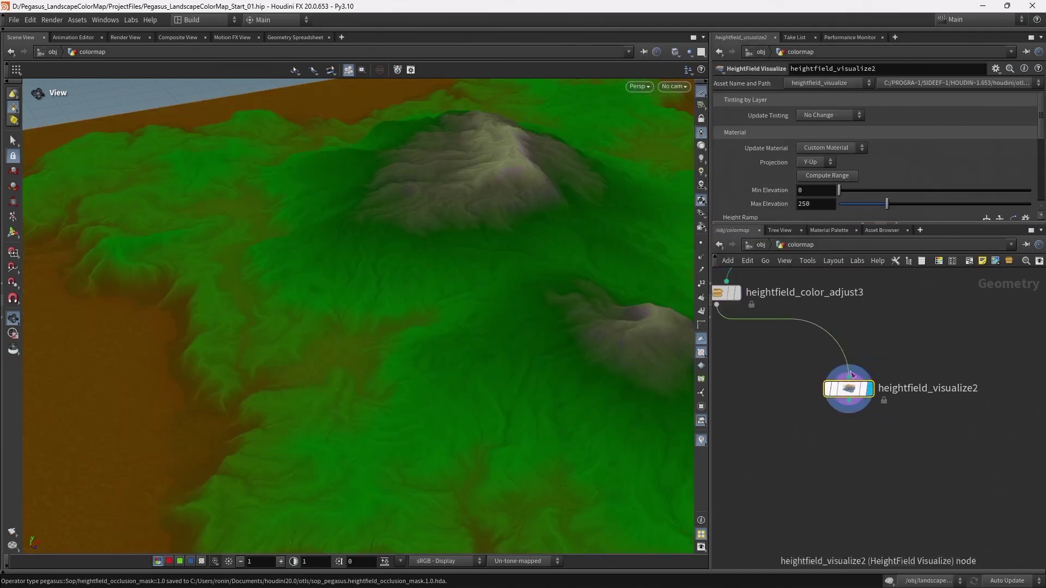
Set the visualize node's tinting update to Default Tinting and its material update to Remove Material
click(830, 114)
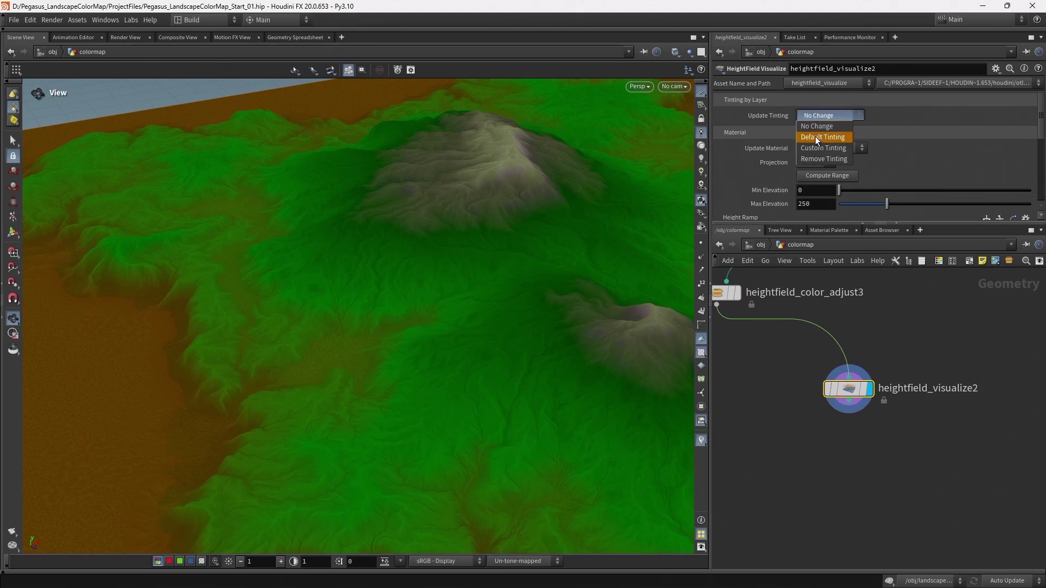
click(815, 136)
click(830, 147)
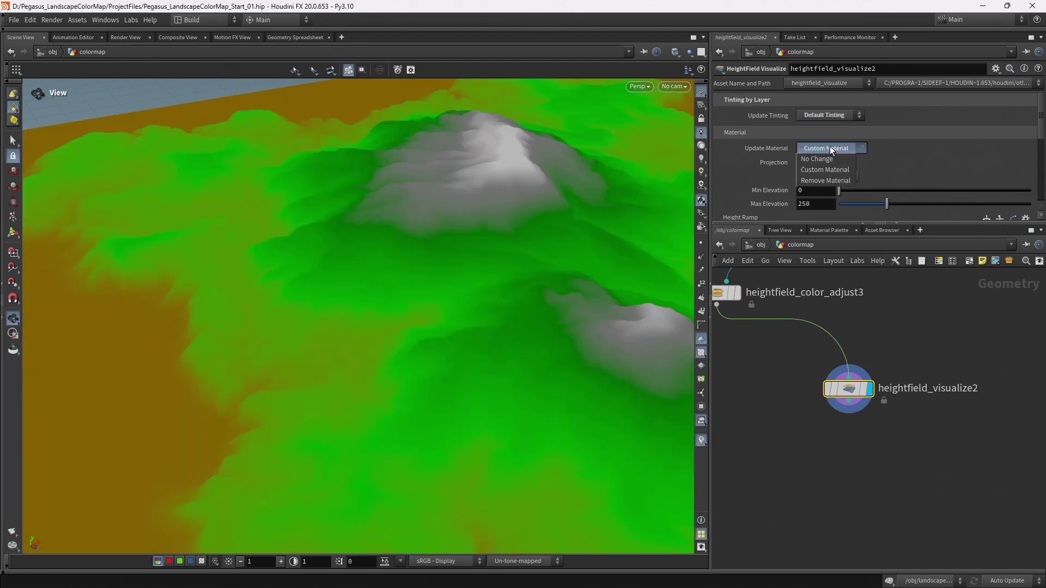
click(829, 182)
Add a HeightField Mask by Feature node below heightfield_visualize2 and make it the displayed node
click(850, 410)
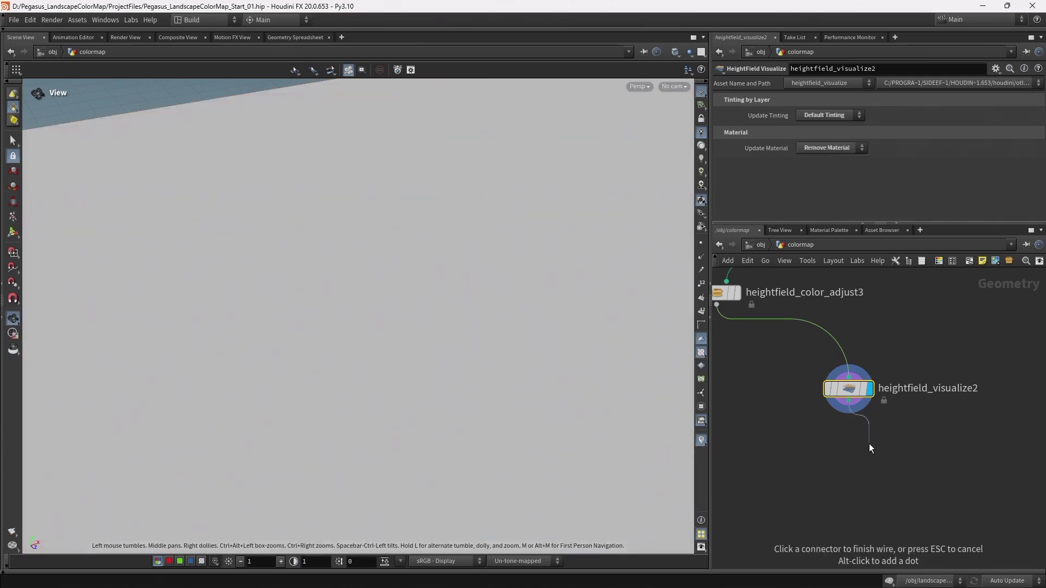
key(Tab)
text(hf mask b)
key(Down)
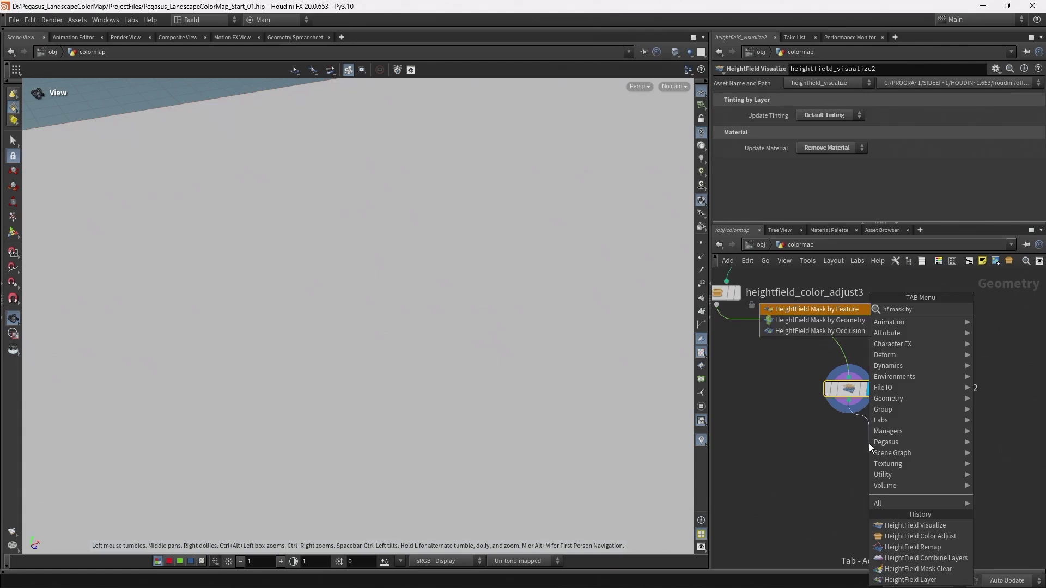
key(Return)
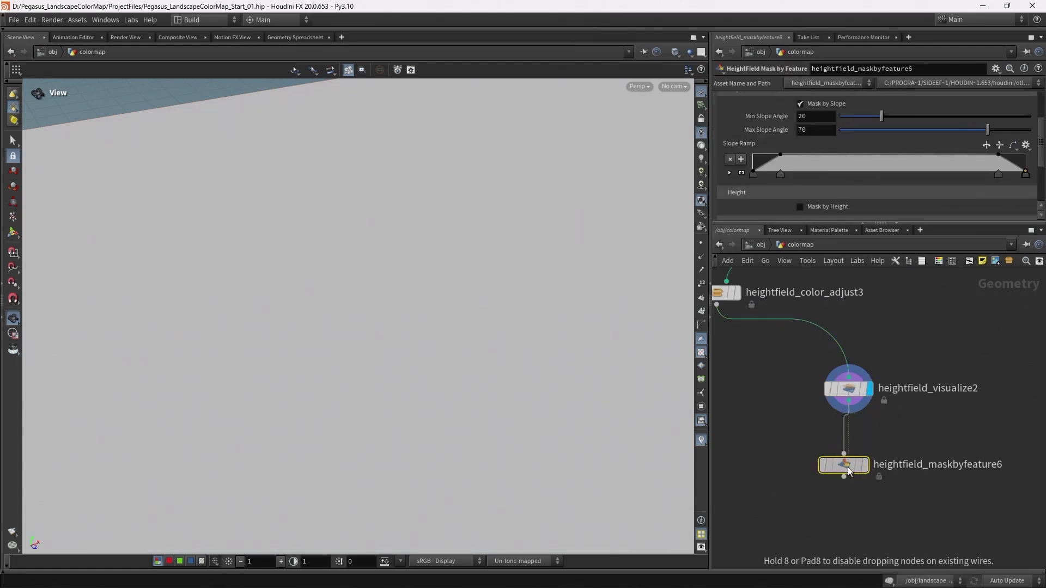
click(856, 480)
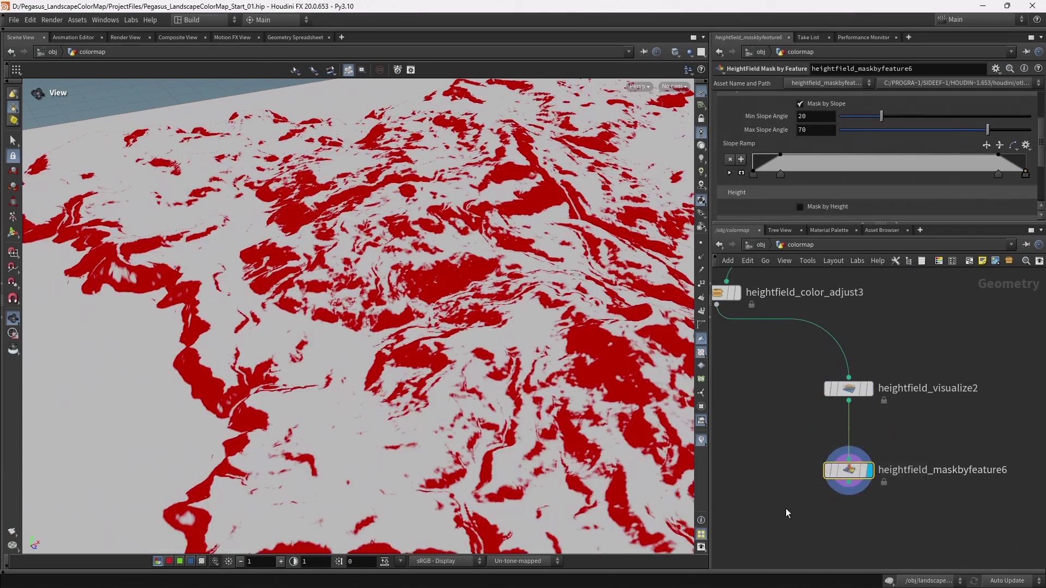
Turn off Mask by Slope and turn on Mask by Curvature in the new mask node
scroll(858, 164, up, 3)
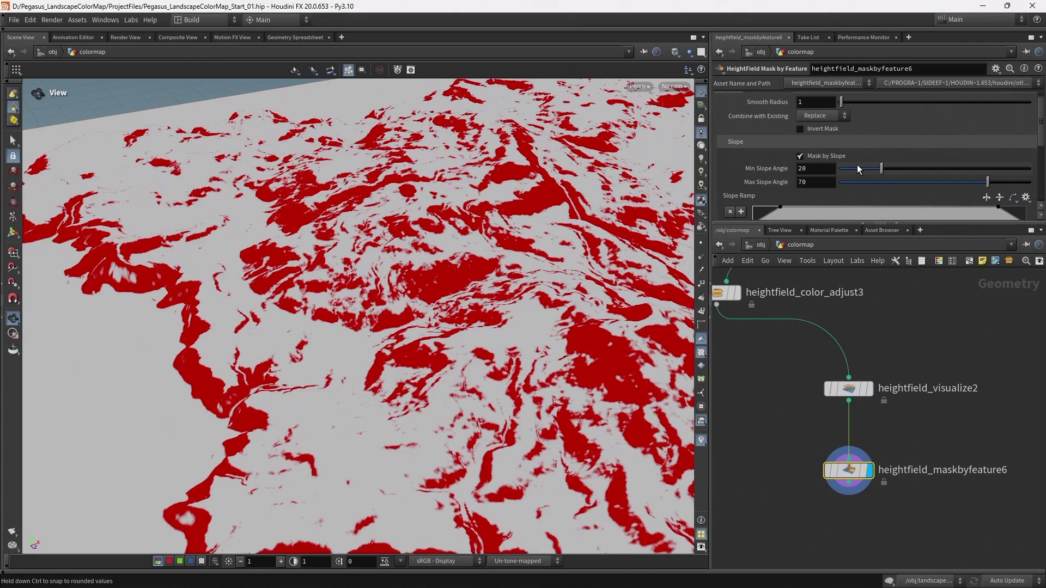
click(832, 157)
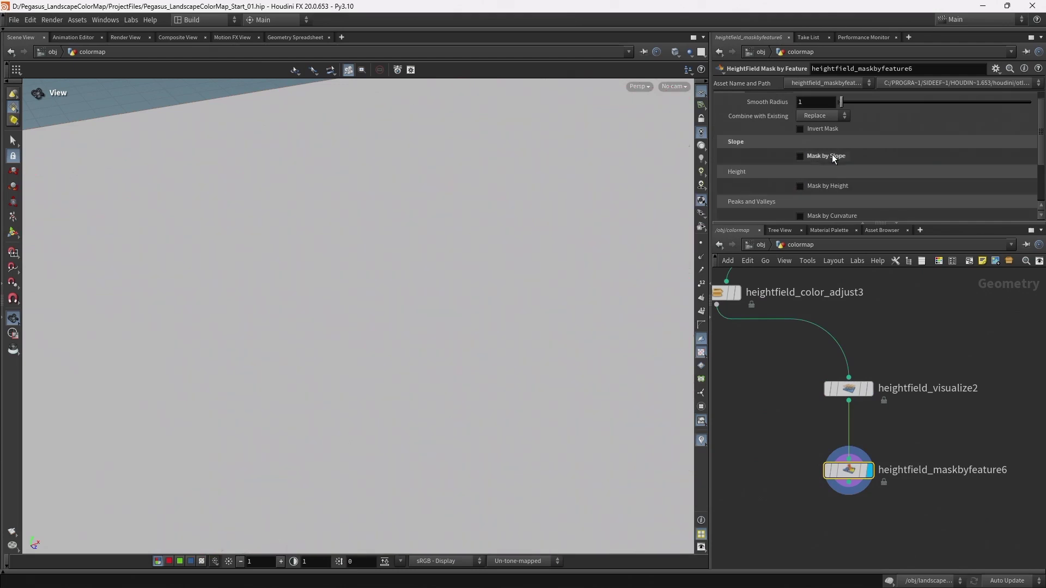
scroll(832, 156, down, 3)
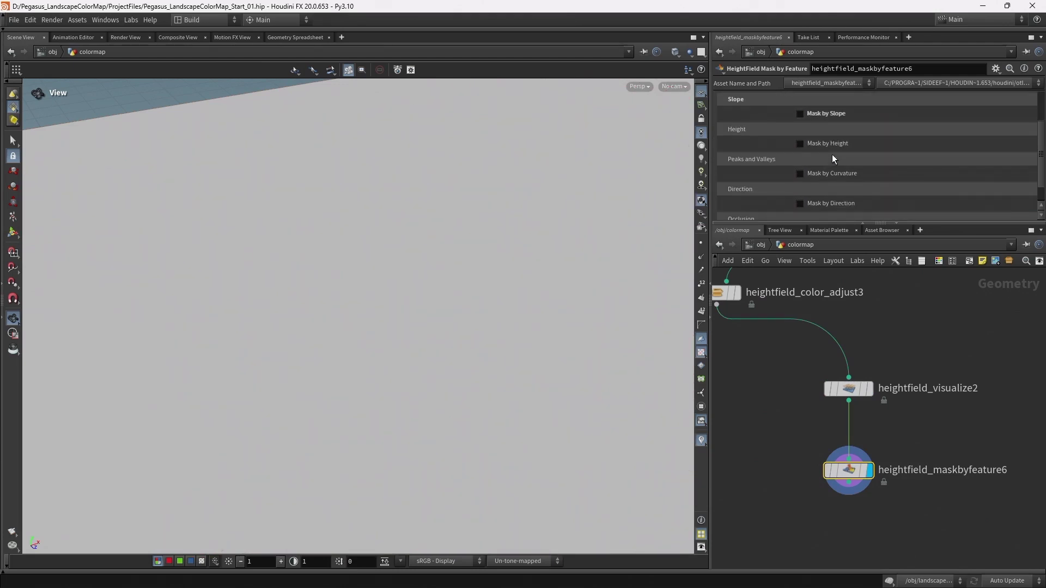
click(825, 174)
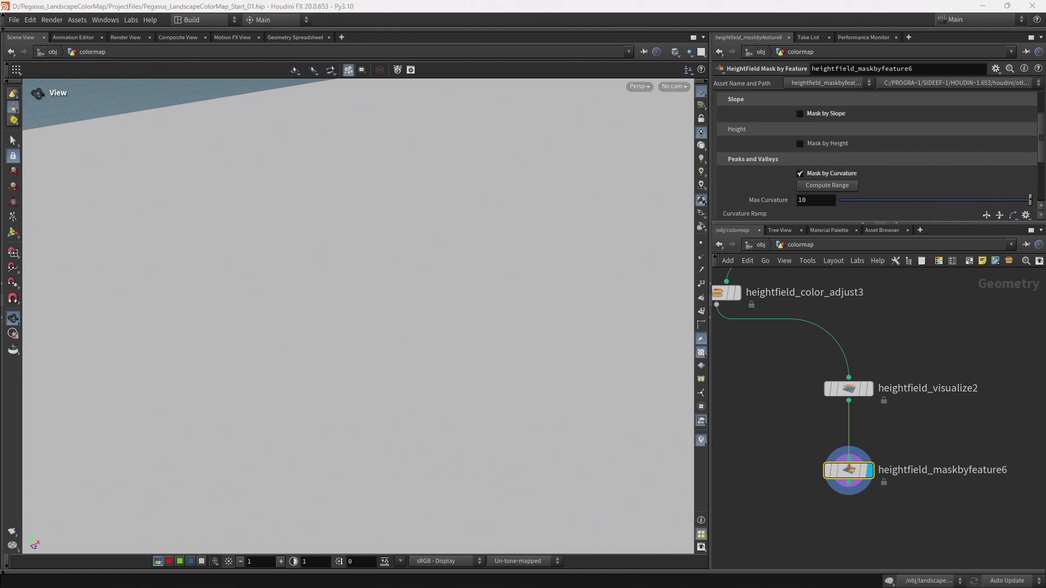
Rename the Mask by Feature node as mask_curvature
double_click(925, 470)
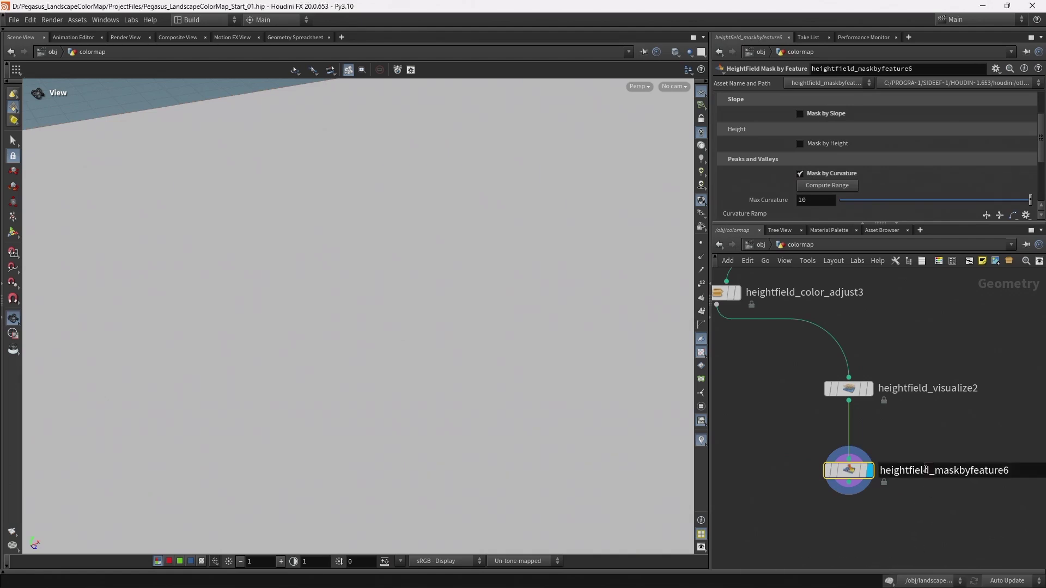
text(mask_)
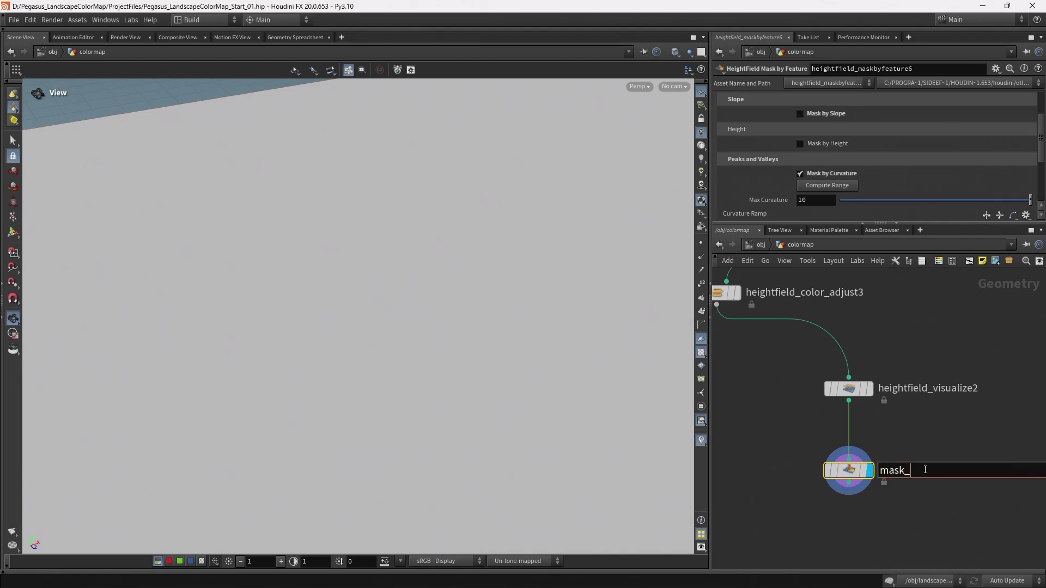
text(curvature)
key(Return)
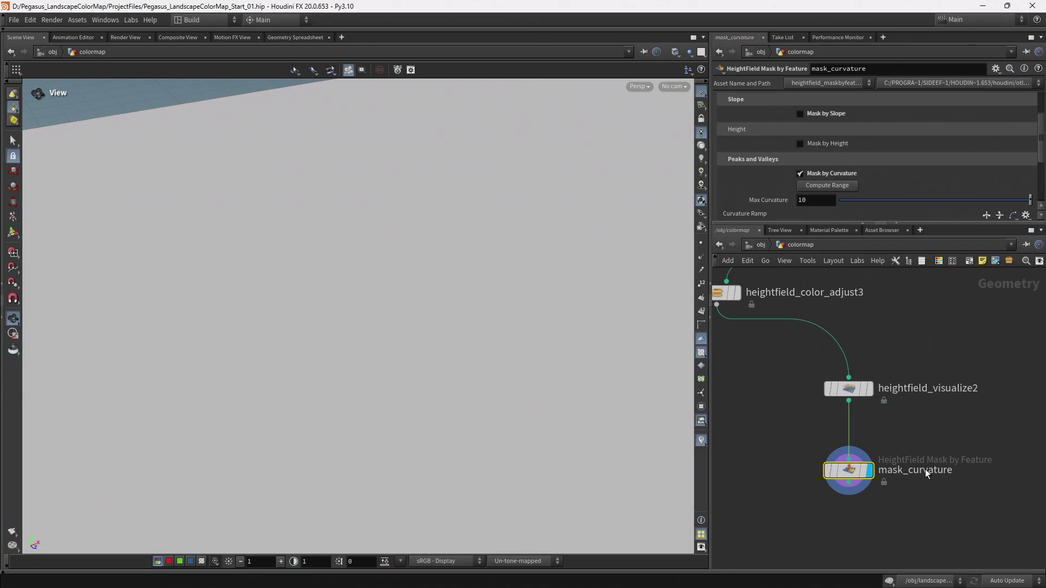
Compute the curvature range for mask_curvature and inspect the mask across the terrain
middle_drag(908, 430, 862, 351)
scroll(862, 351, up, 2)
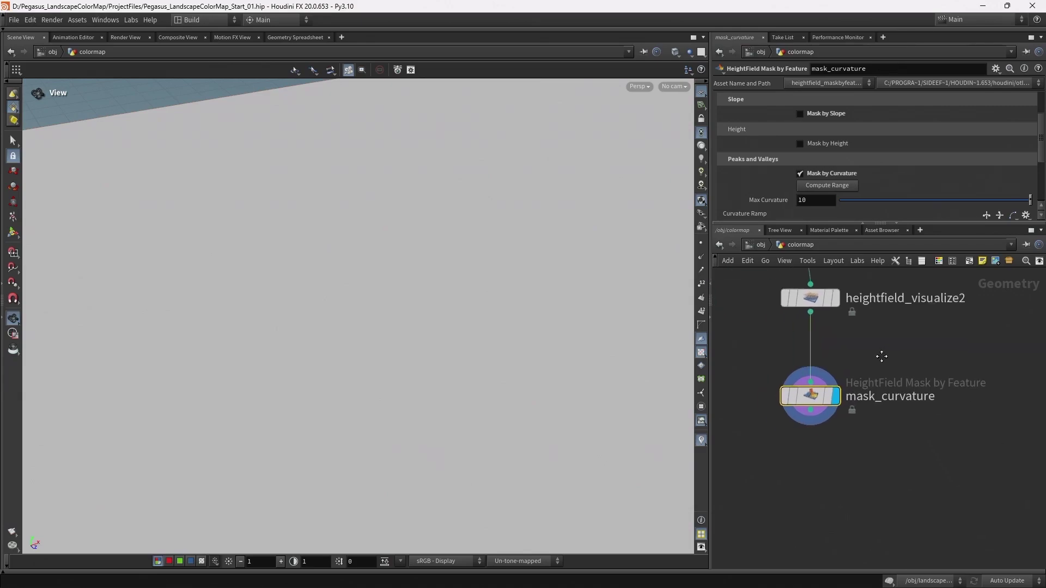
click(838, 185)
drag(594, 234, 497, 240)
drag(504, 308, 505, 298)
scroll(922, 152, down, 2)
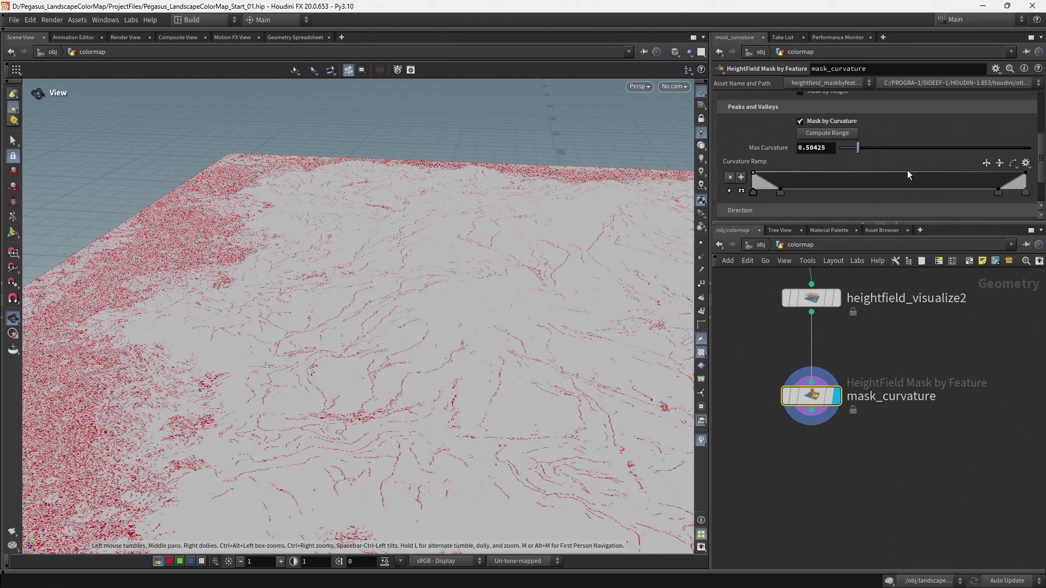
Apply the Linear preset to the curvature ramp and reshape its points into a short falloff from full to zero around the middle
click(1026, 163)
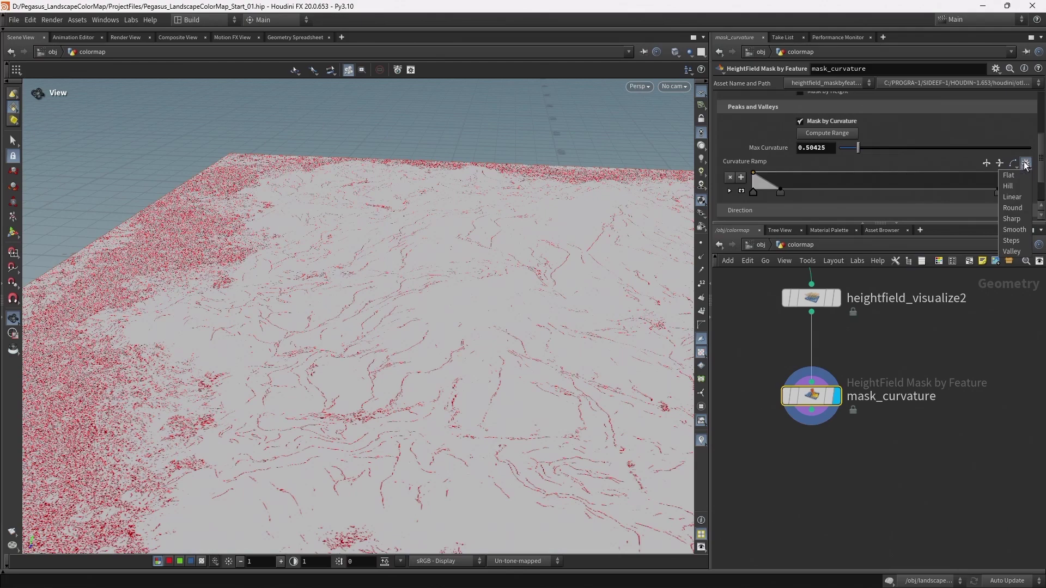
click(1009, 201)
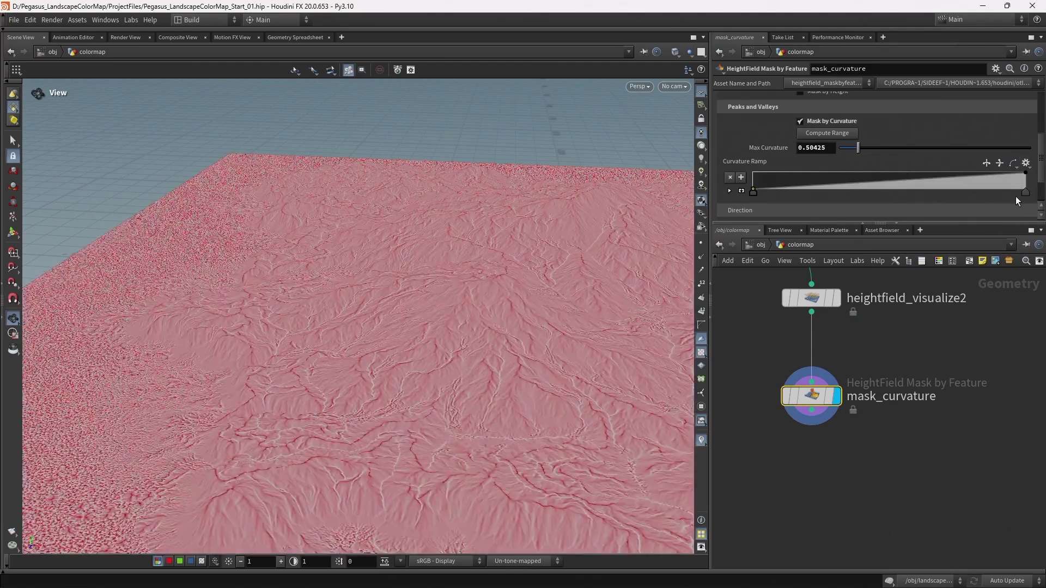
drag(995, 191, 852, 188)
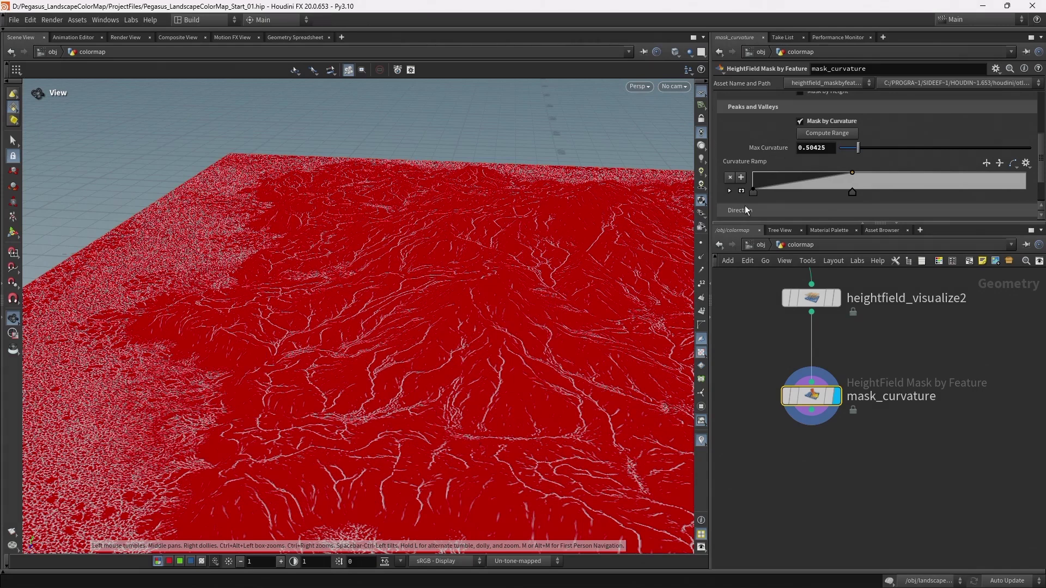
drag(753, 194, 783, 194)
drag(855, 198, 902, 196)
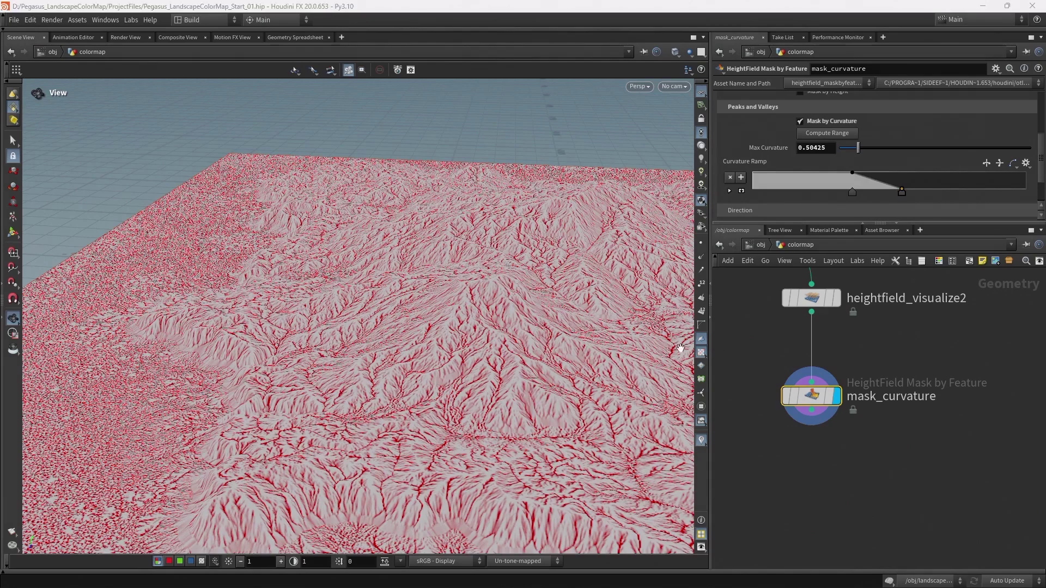
Shift both falloff points of the curvature ramp slightly toward its start
drag(852, 191, 842, 193)
scroll(492, 373, up, 10)
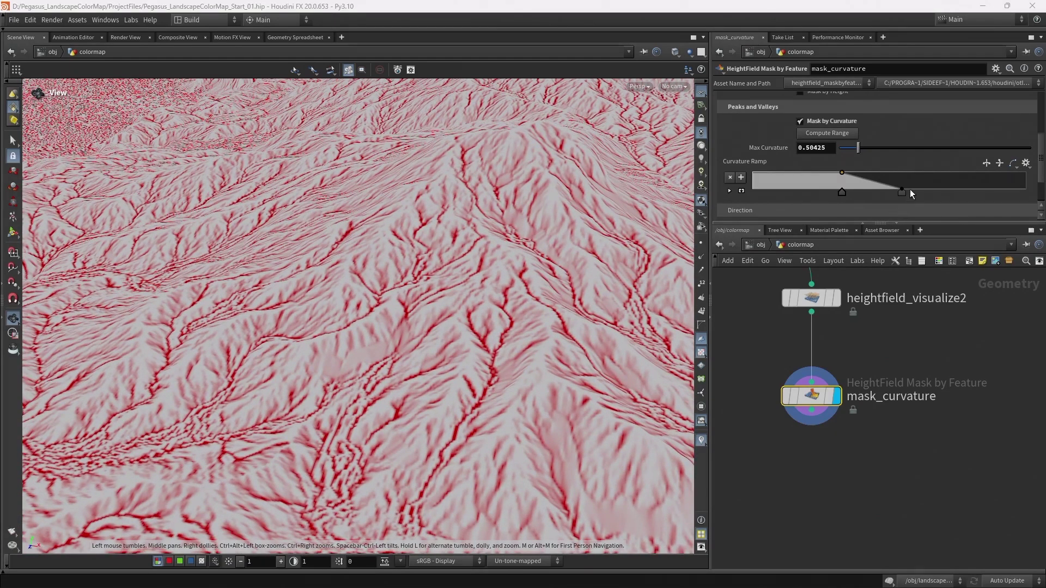
drag(902, 191, 887, 192)
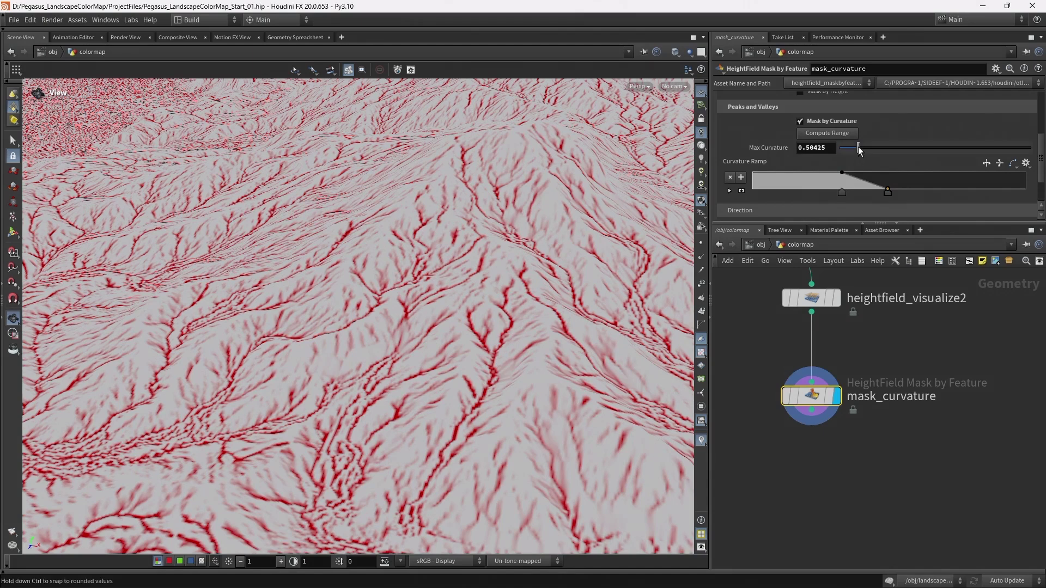
Set the Max Curvature of mask_curvature to 1
drag(857, 151, 876, 154)
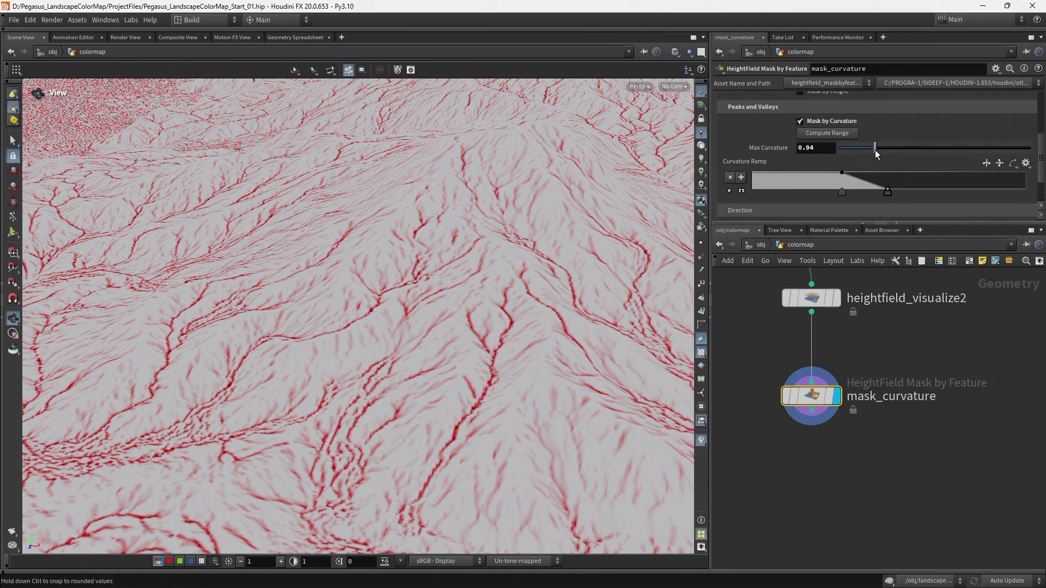
double_click(825, 148)
text(1)
key(Return)
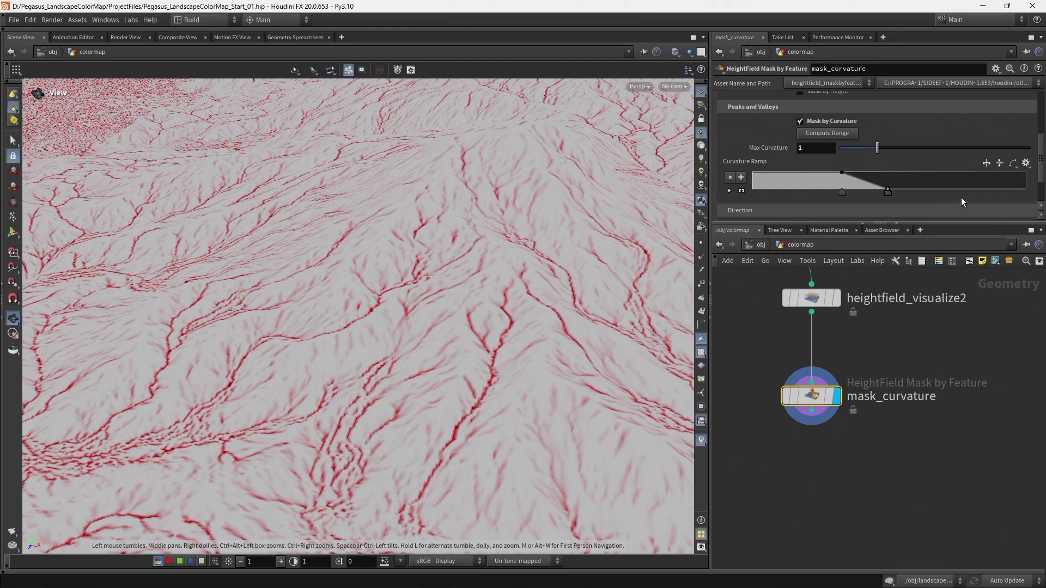
Move the curvature ramp's falloff toward higher values, leaving its end point at position 0.562, and expand the ramp's point settings
drag(842, 188, 907, 191)
key(ctrl+z)
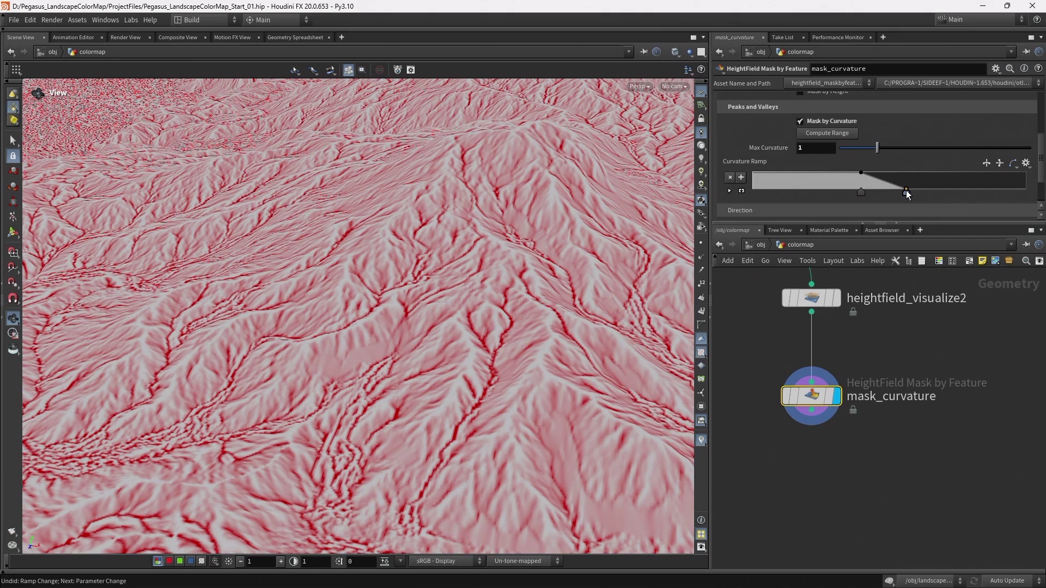
drag(930, 223, 927, 289)
click(729, 236)
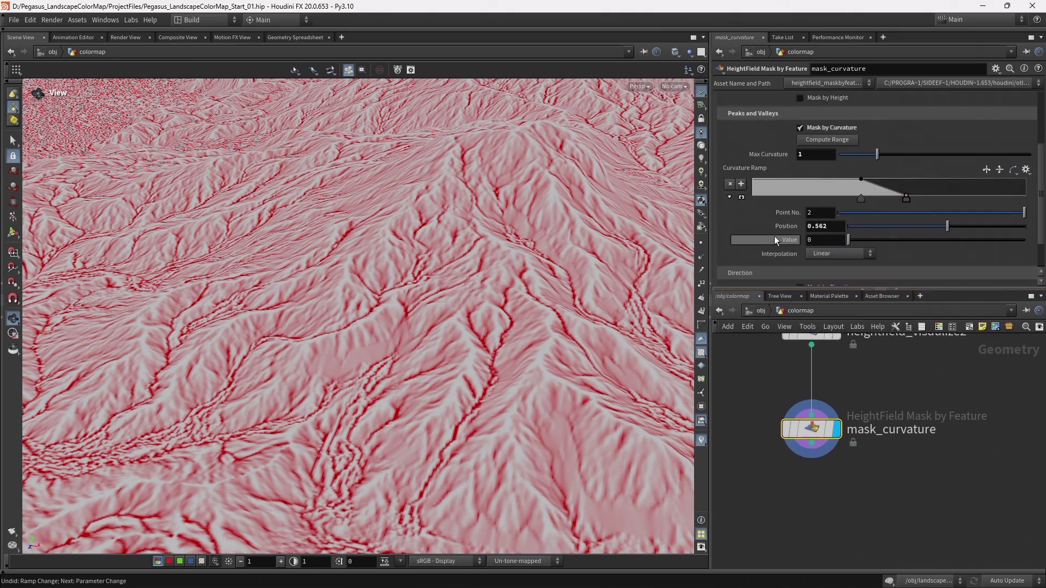
Set the position of the curvature ramp's falloff start point to 0.4
click(862, 198)
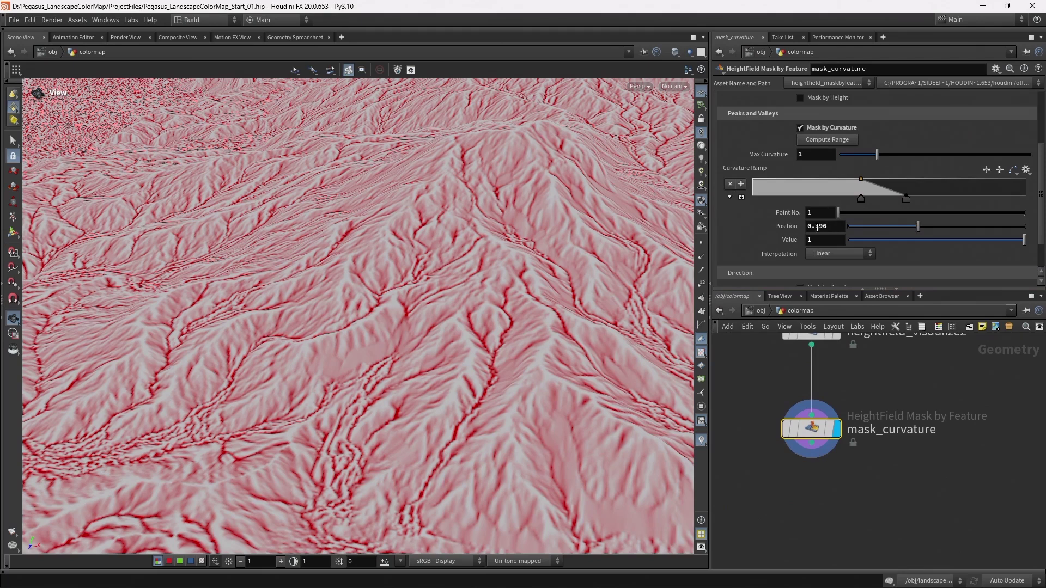
text(4)
key(Return)
Try positions 0.5 and 0.6 for the end point of the curvature ramp's falloff
click(906, 198)
double_click(817, 226)
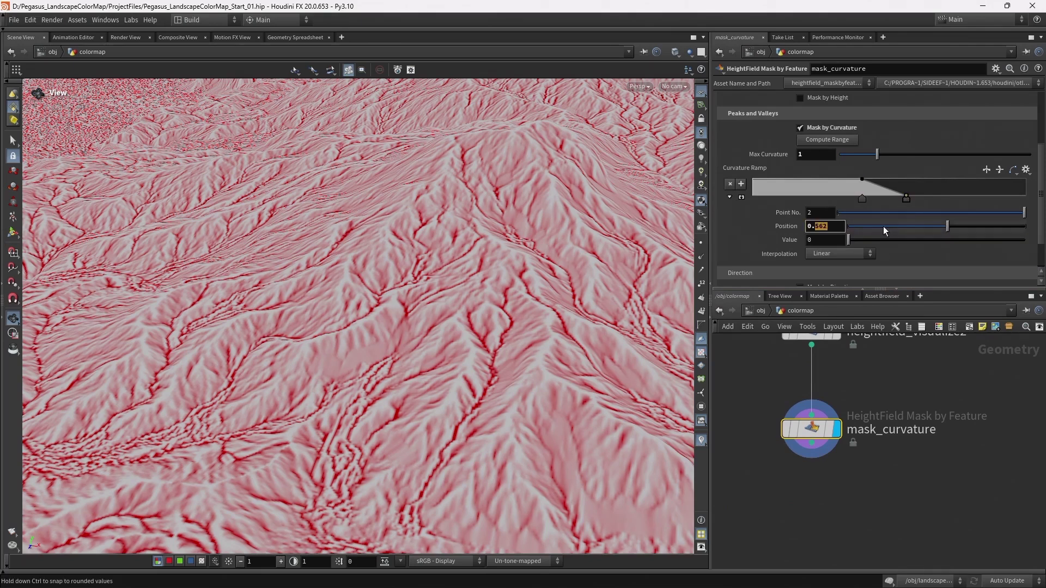
text(5)
key(Return)
drag(829, 227, 697, 209)
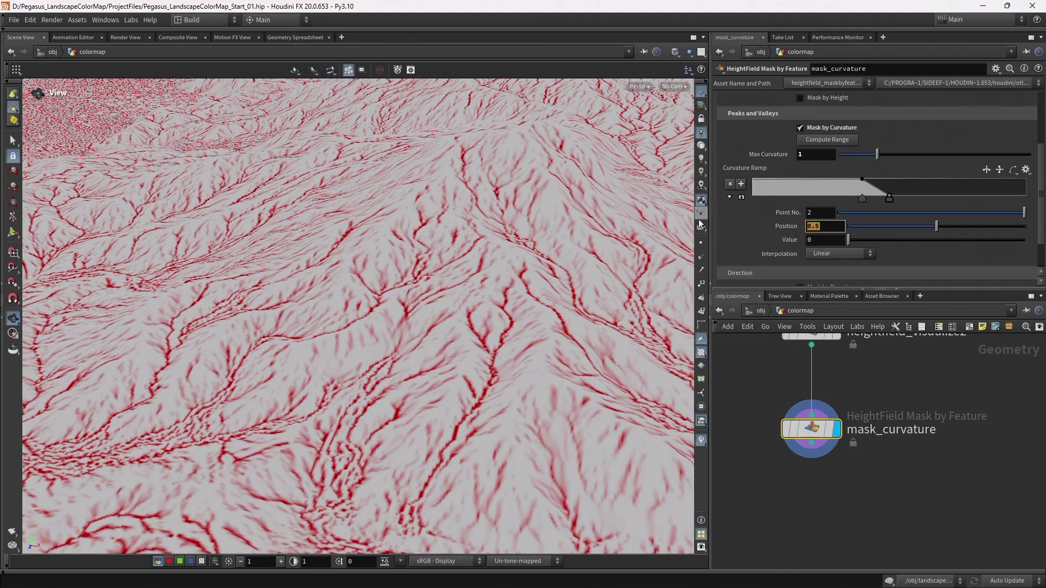
text(0.6)
key(Return)
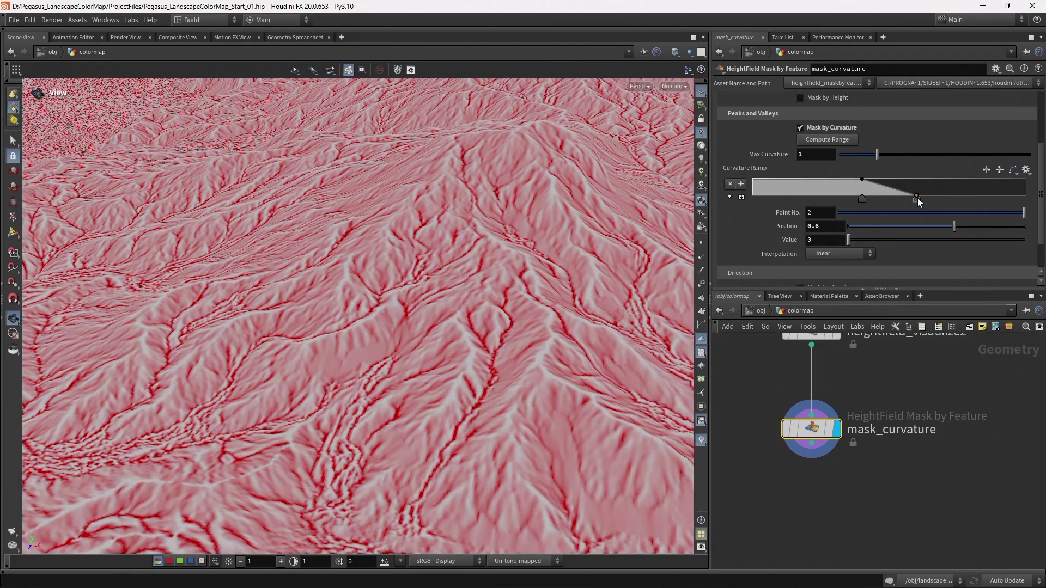
Set the curvature ramp's end point to position 0.55 and inspect the resulting mask across the terrain
drag(907, 199, 907, 200)
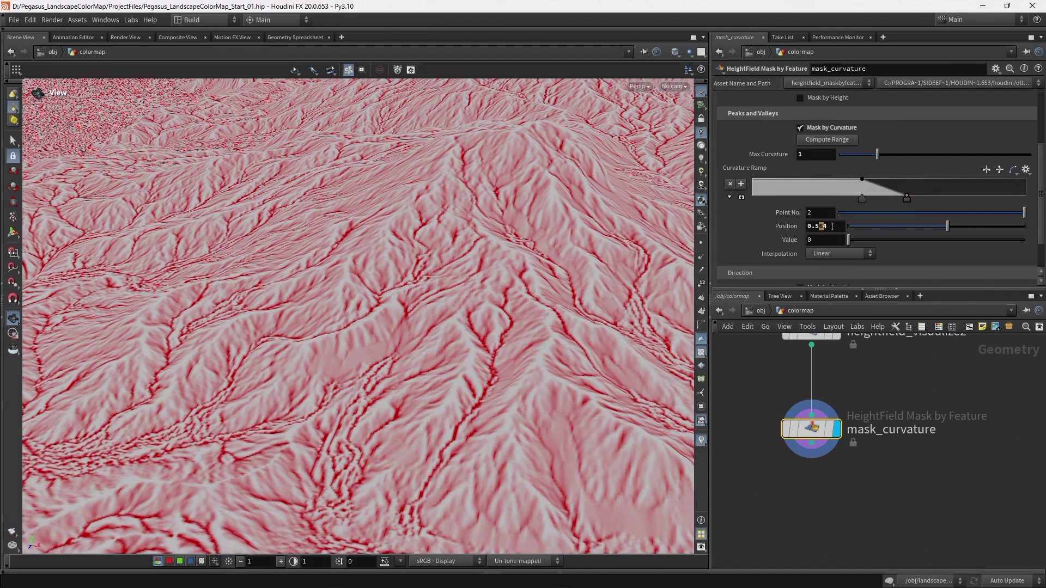
drag(832, 227, 901, 223)
text(5)
key(Return)
scroll(454, 241, up, 3)
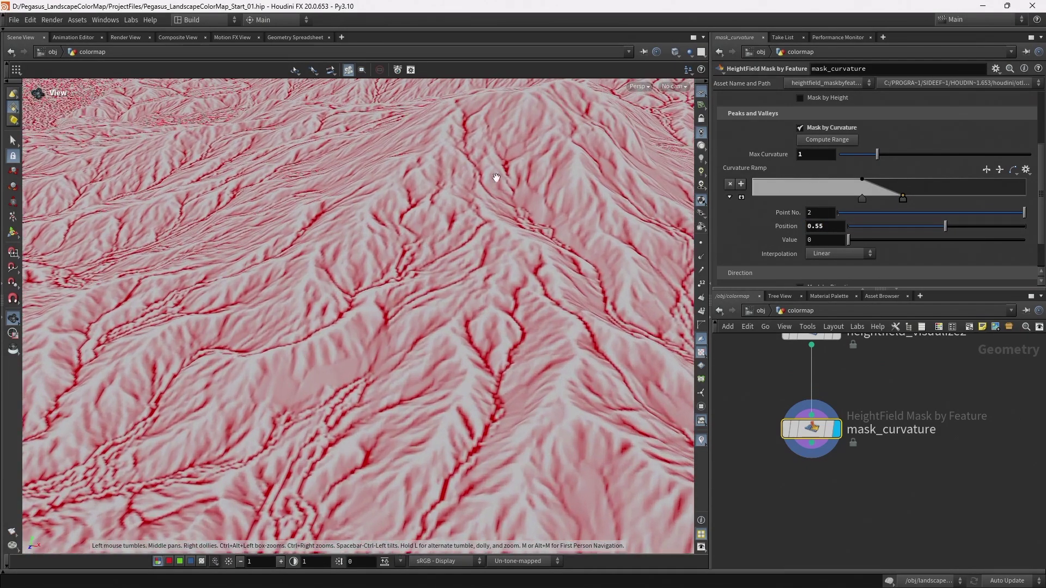
scroll(520, 240, down, 5)
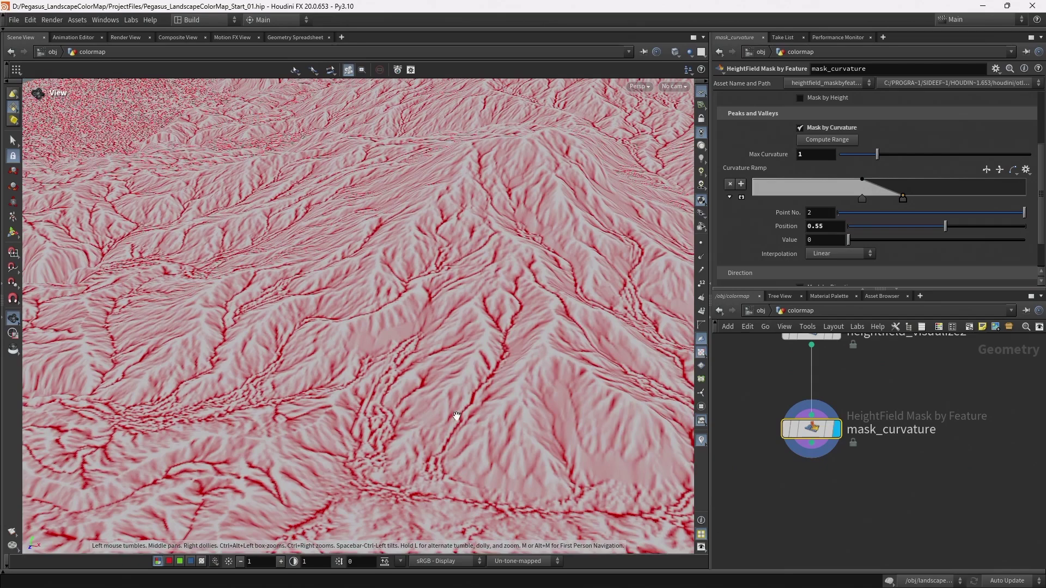
drag(485, 237, 357, 267)
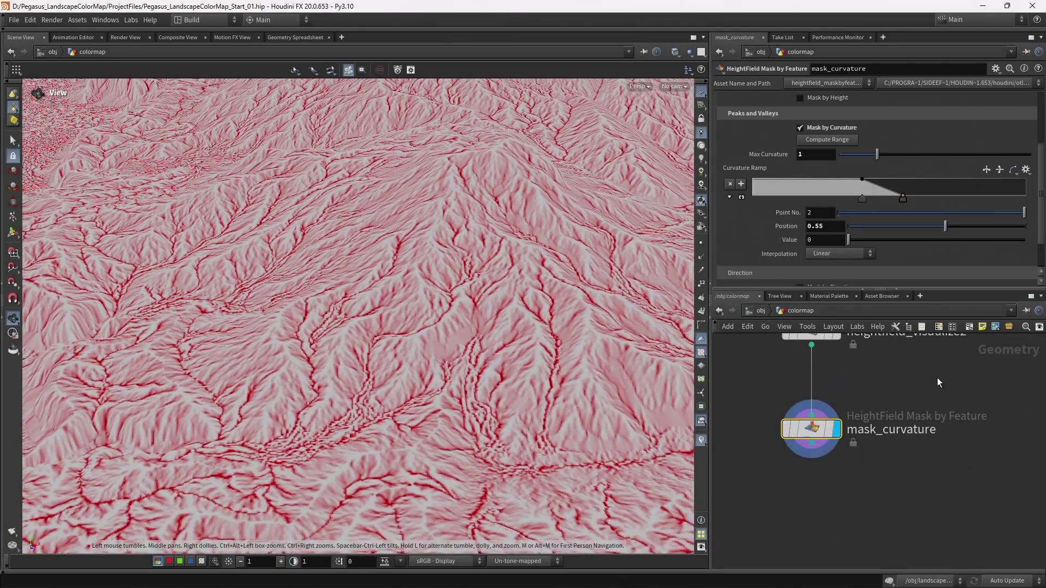
Add a HeightField Copy Layer node after mask_curvature and make it the displayed node
click(812, 453)
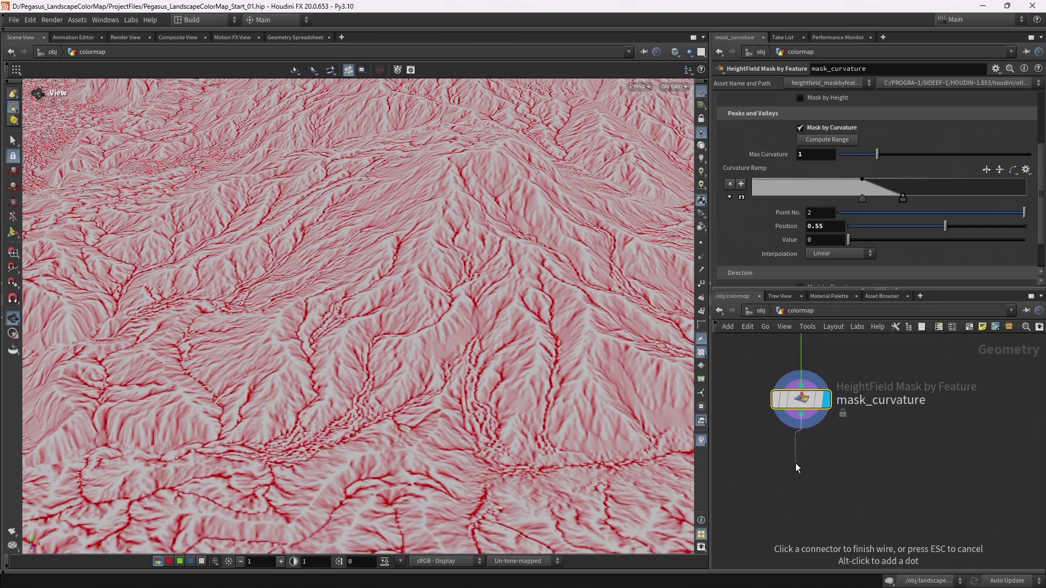
key(Tab)
text(hf c)
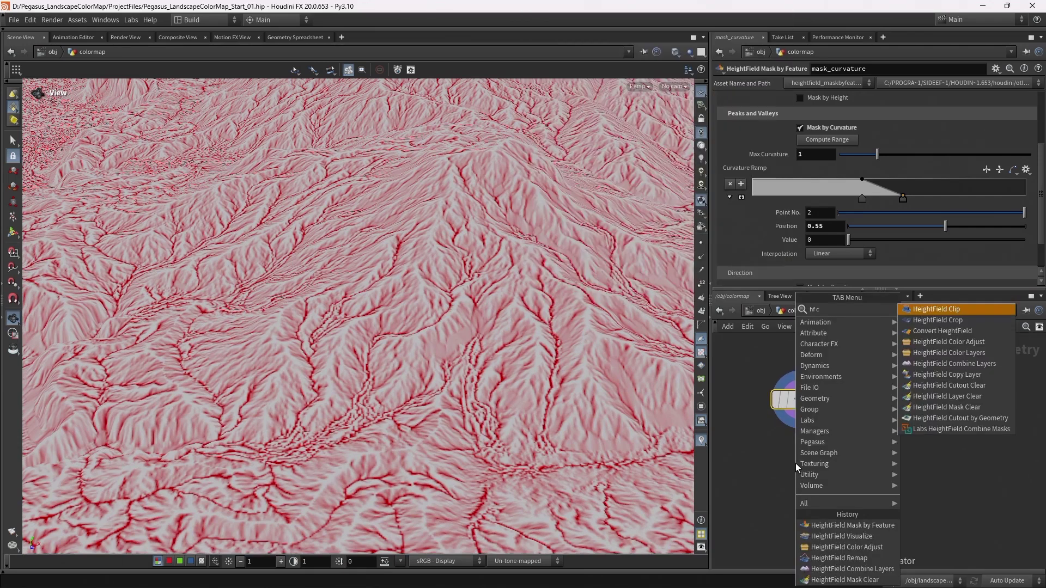
text(op)
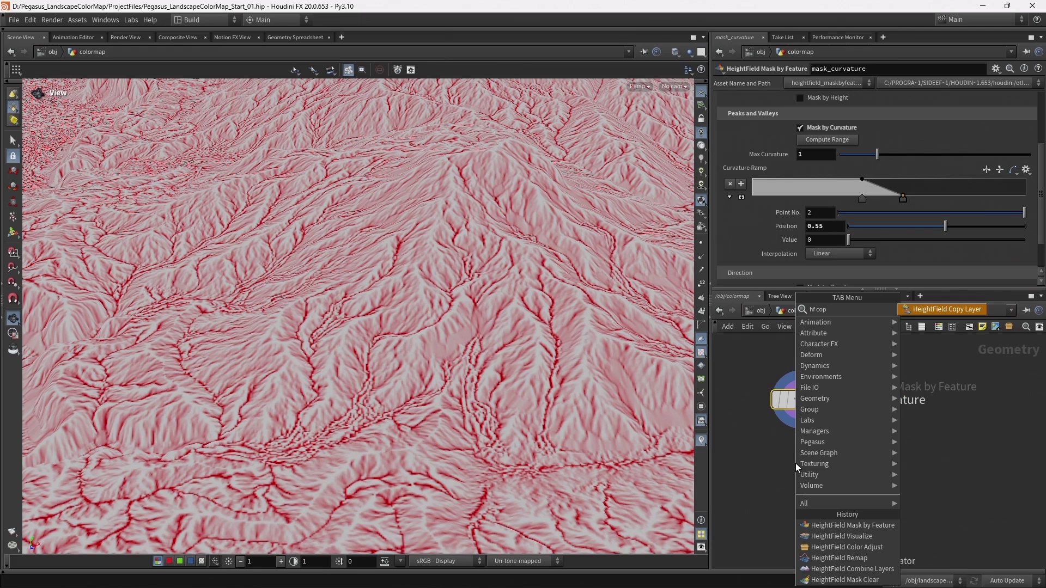
key(Return)
click(796, 463)
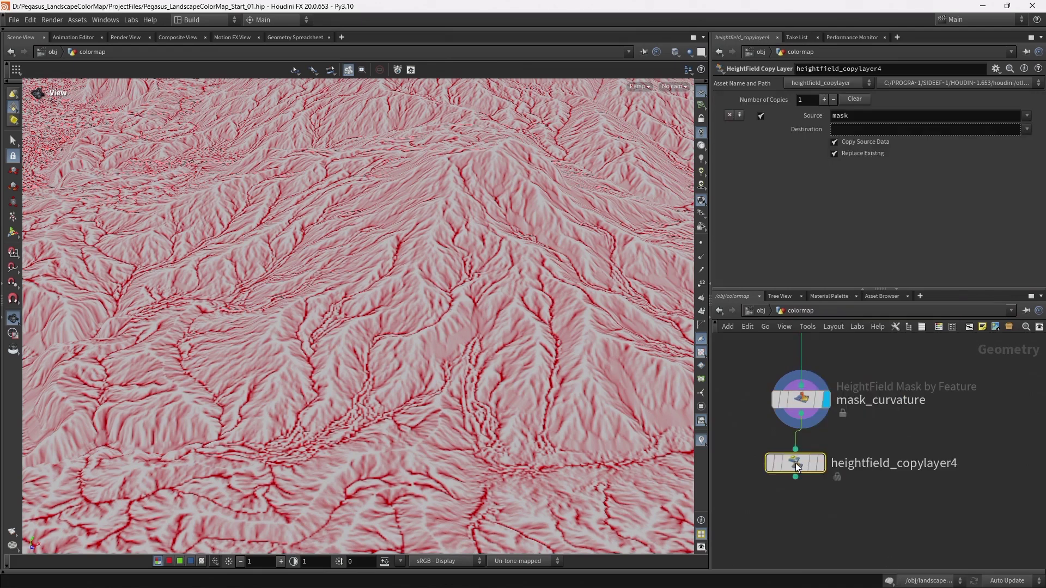
key(r)
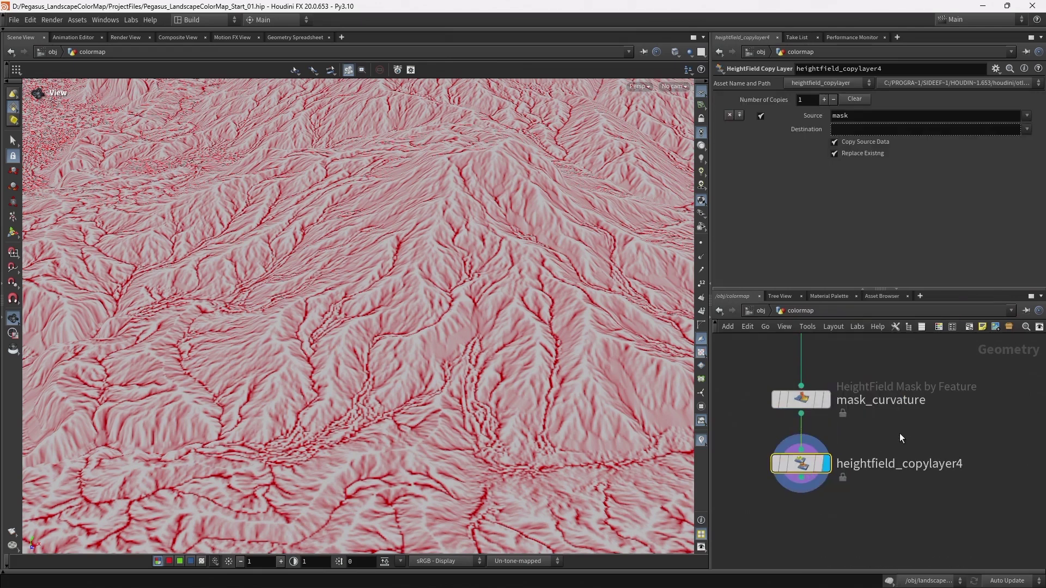
Set the copy layer's Destination to $OS and rename the node curvature
click(840, 131)
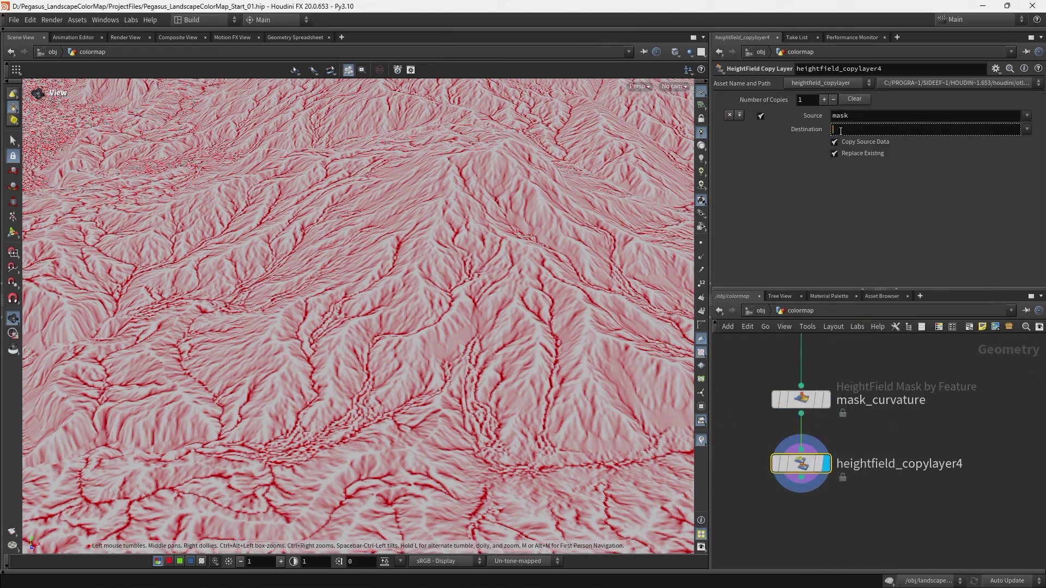
text($)
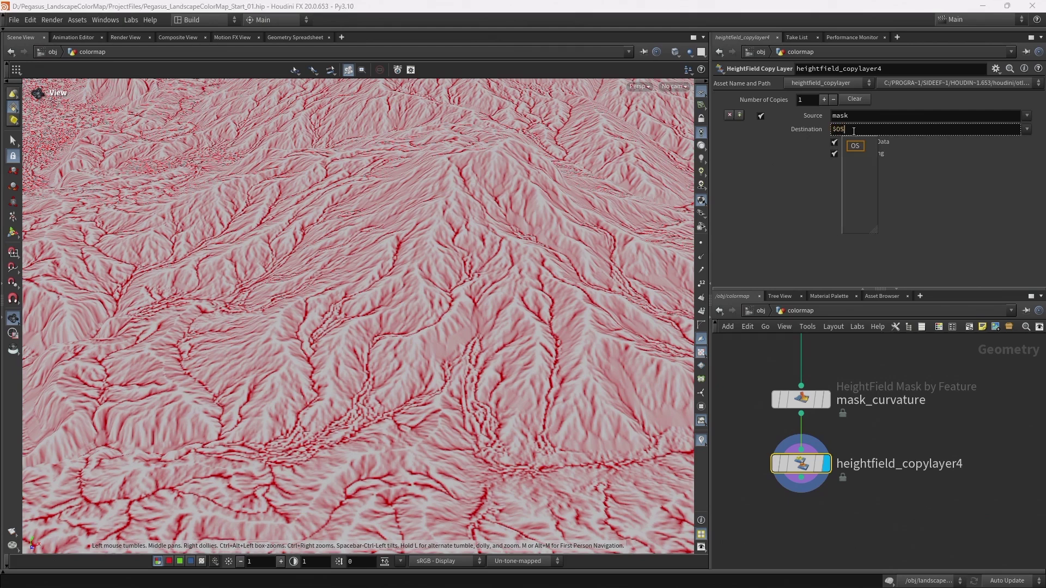
text(OS)
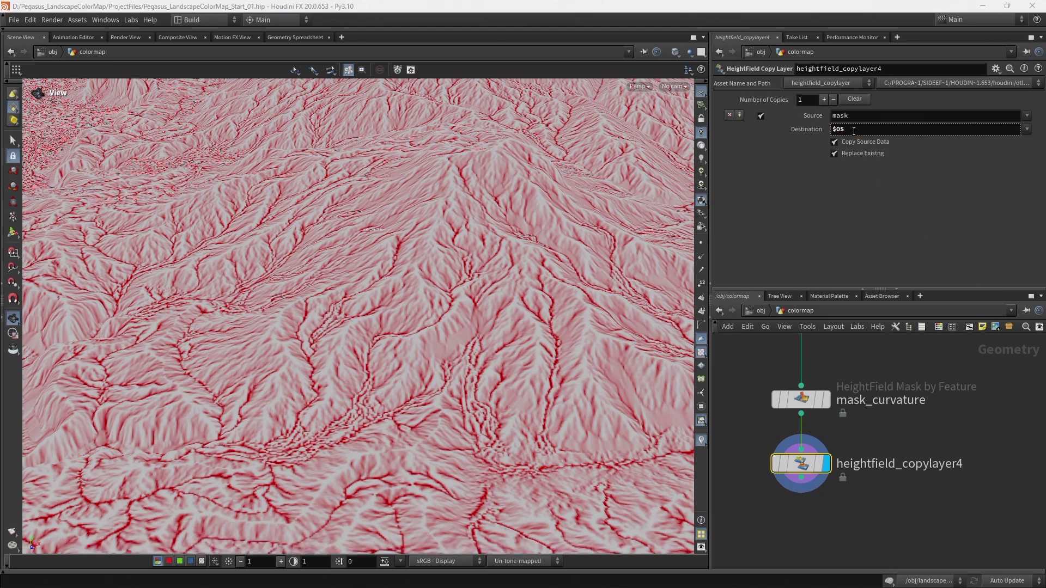
double_click(869, 465)
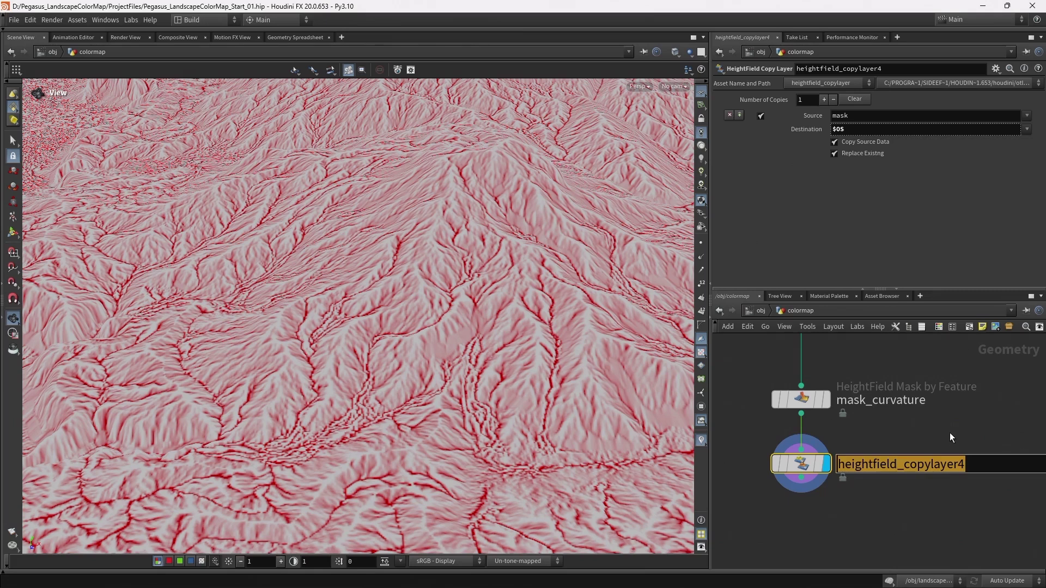
text(curvature)
key(Return)
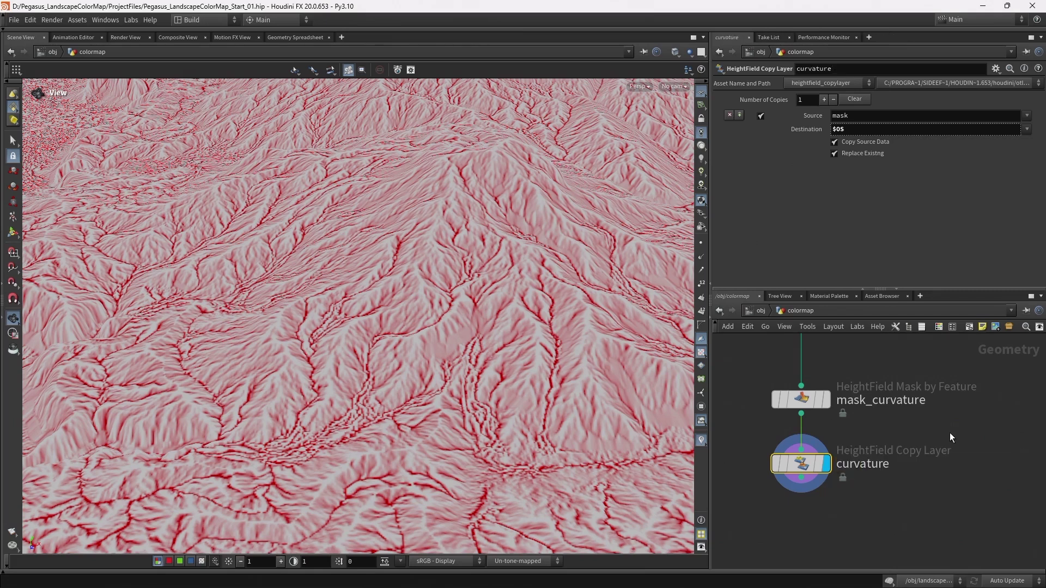
Duplicate the mask_curvature and curvature nodes as a parallel branch beside the originals
key(ctrl+z)
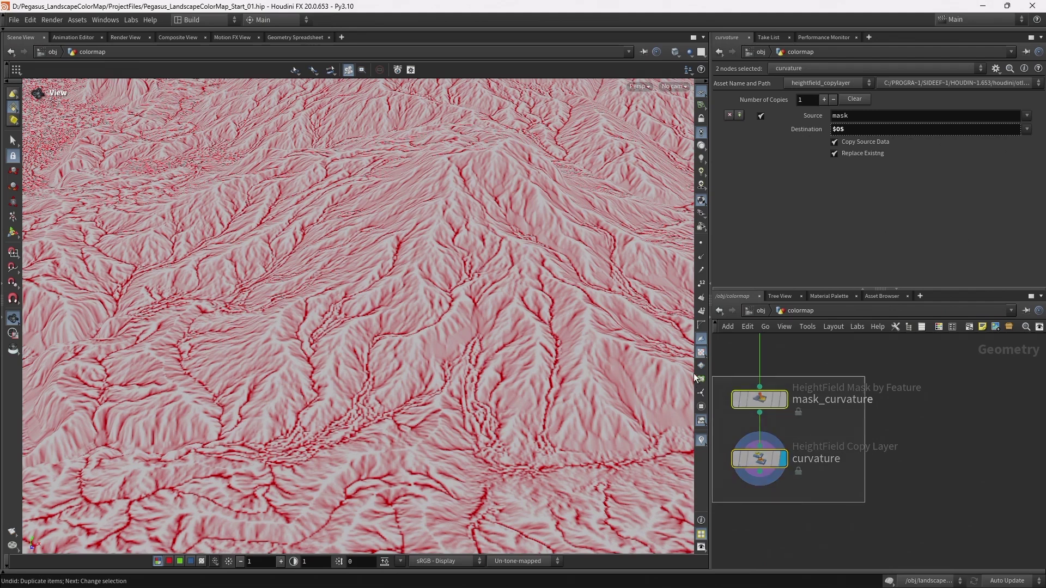
click(755, 401)
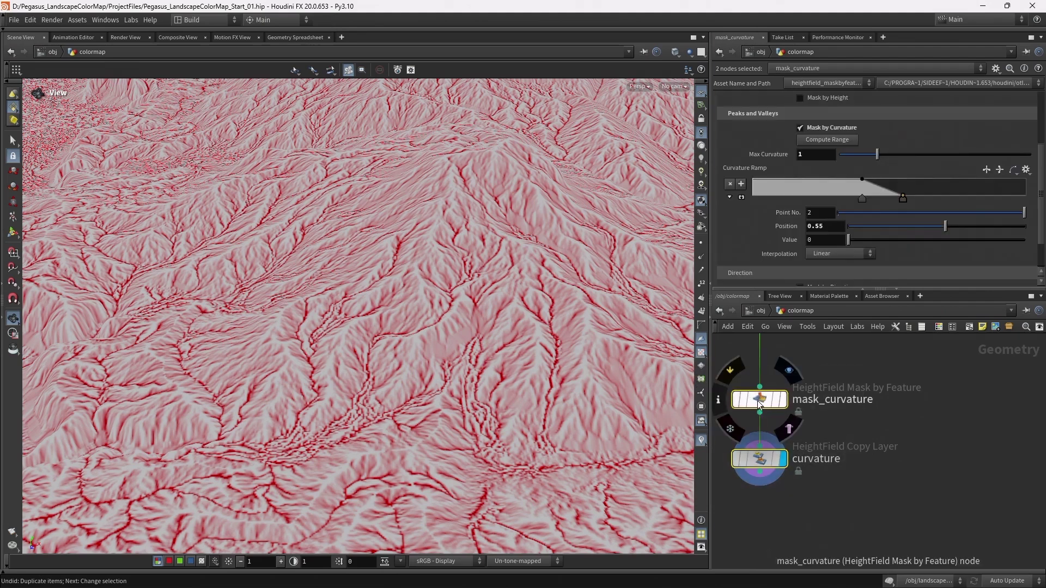
alt+drag(764, 401, 974, 399)
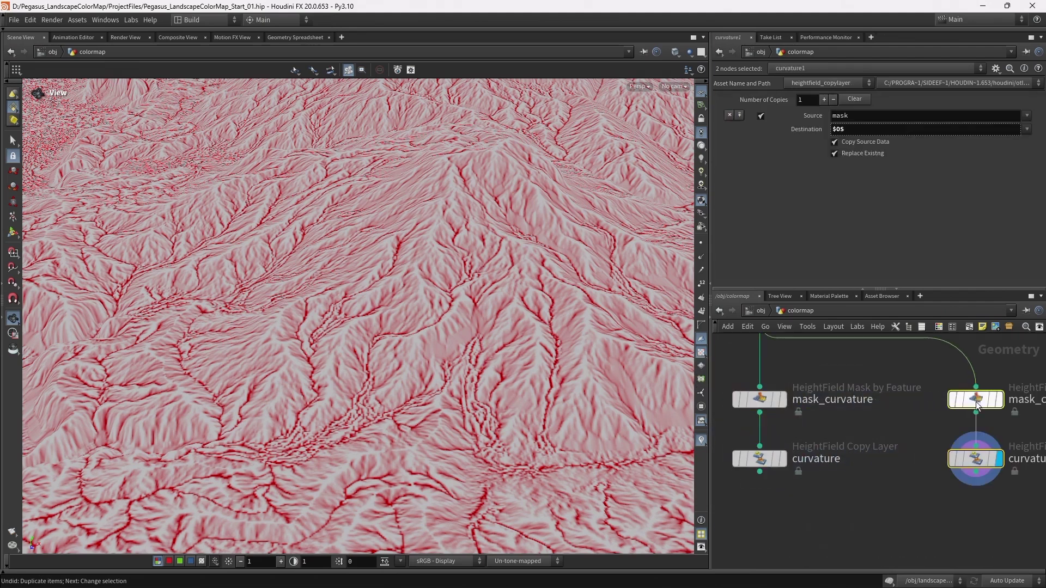
middle_drag(894, 504, 747, 495)
click(884, 433)
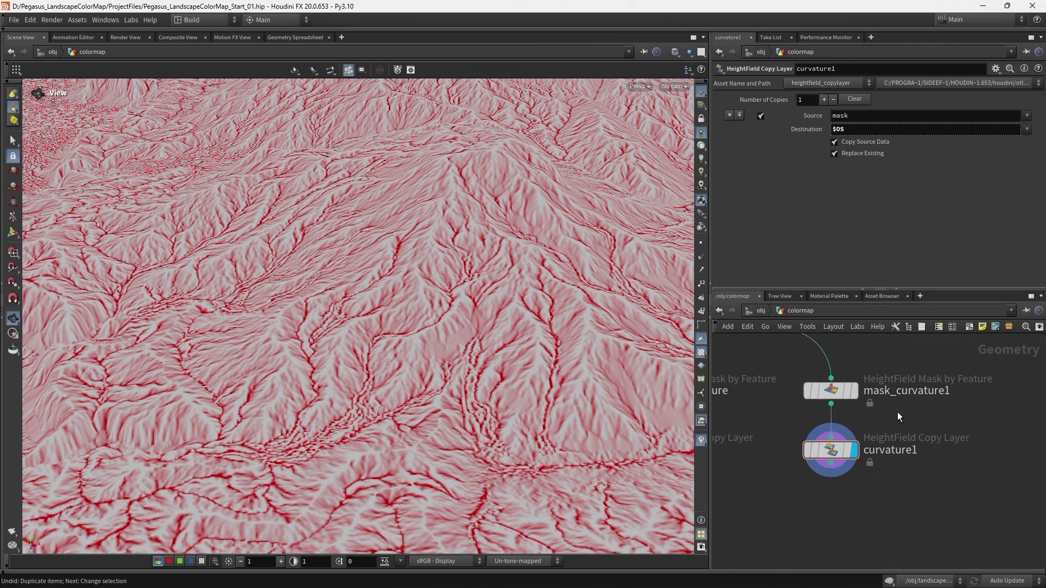
Rename the duplicated mask node mask_slope and the duplicated copy layer node slope
double_click(905, 391)
drag(898, 392, 994, 392)
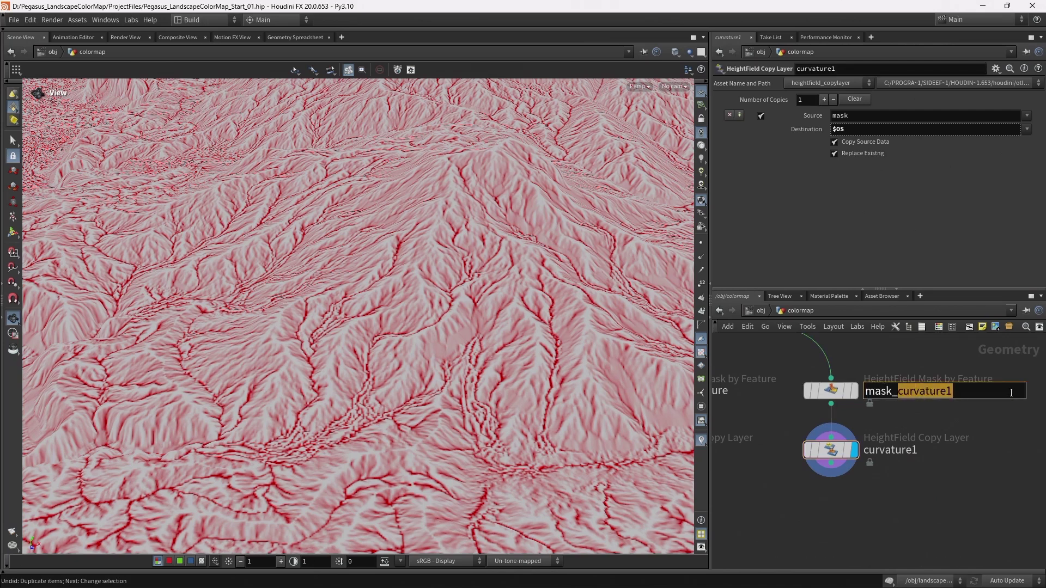
text(slop)
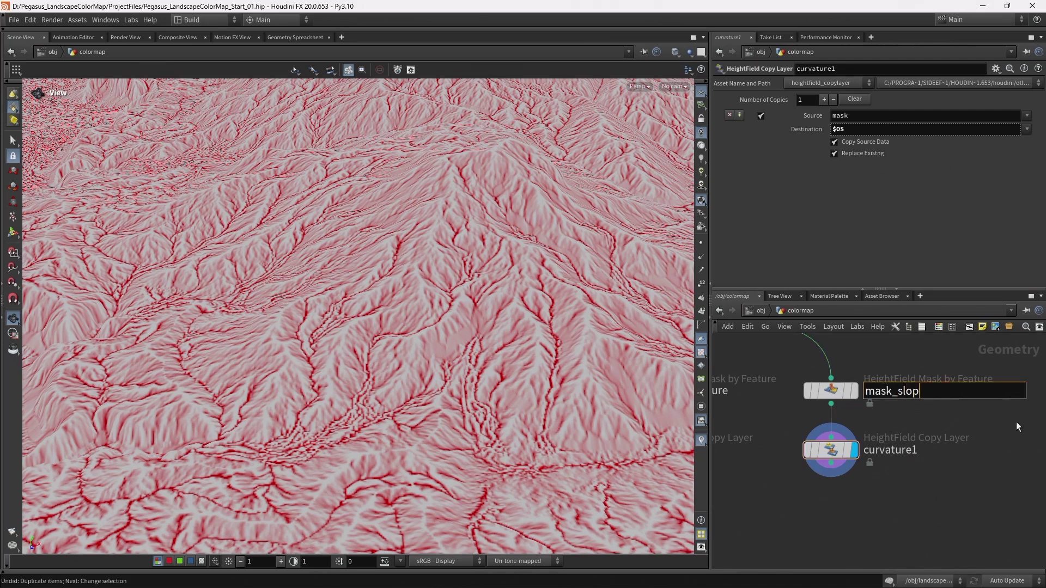
text(e)
key(Return)
double_click(897, 450)
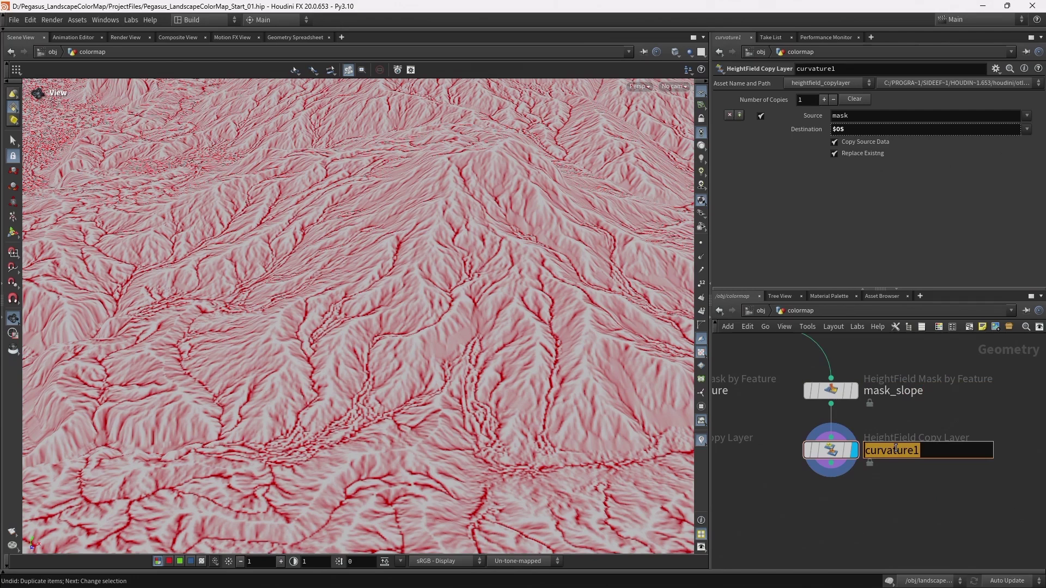
text(slope)
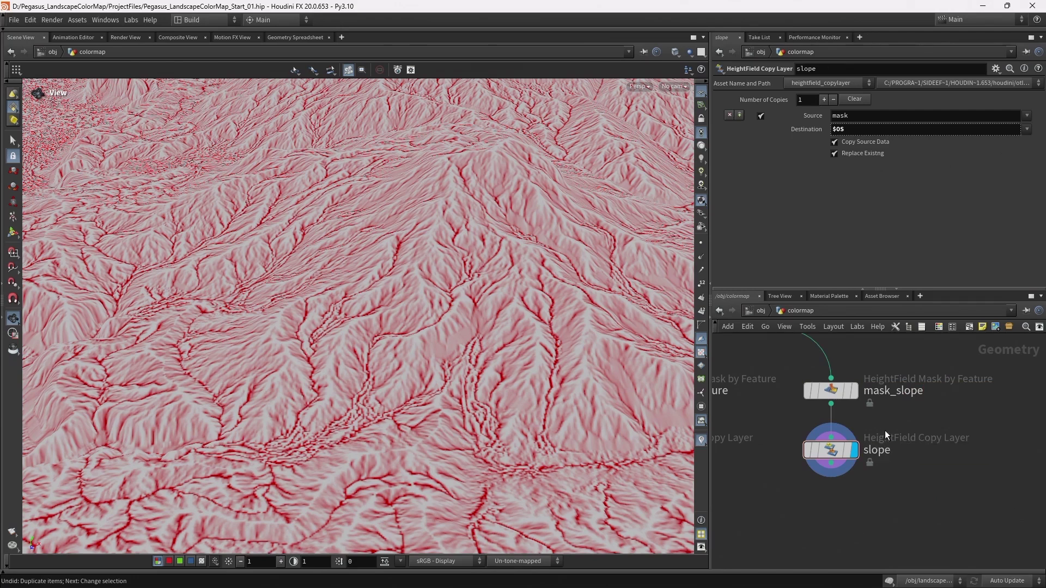
Switch mask_slope from Mask by Curvature to Mask by Slope and apply the Linear preset to its slope ramp
click(854, 395)
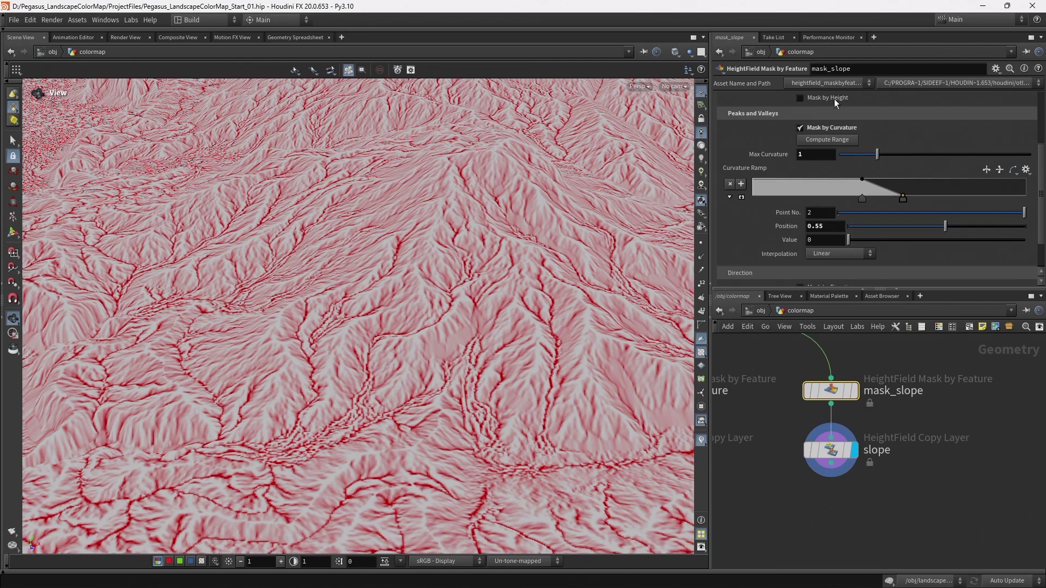
click(820, 127)
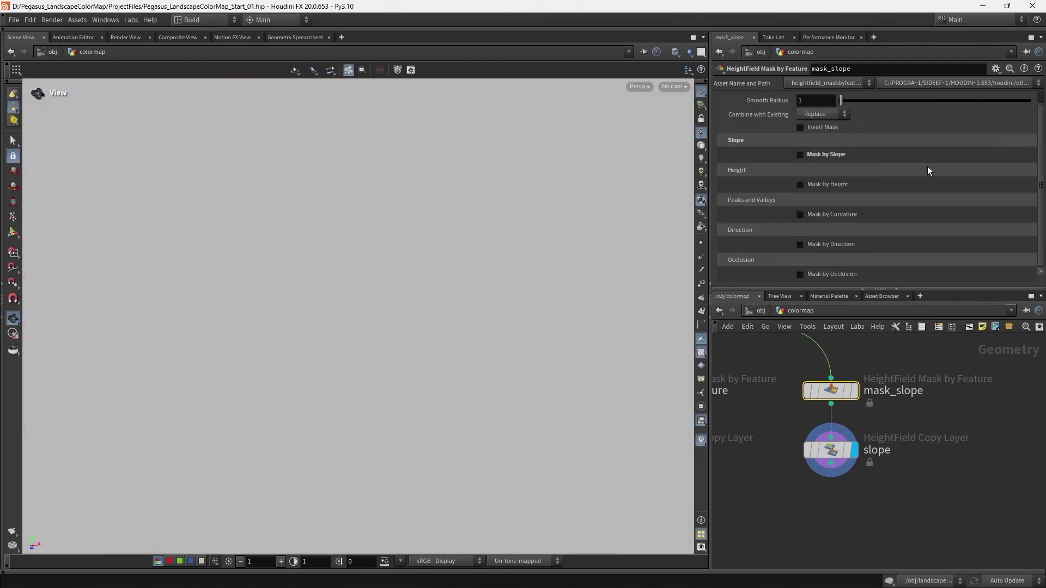
click(831, 156)
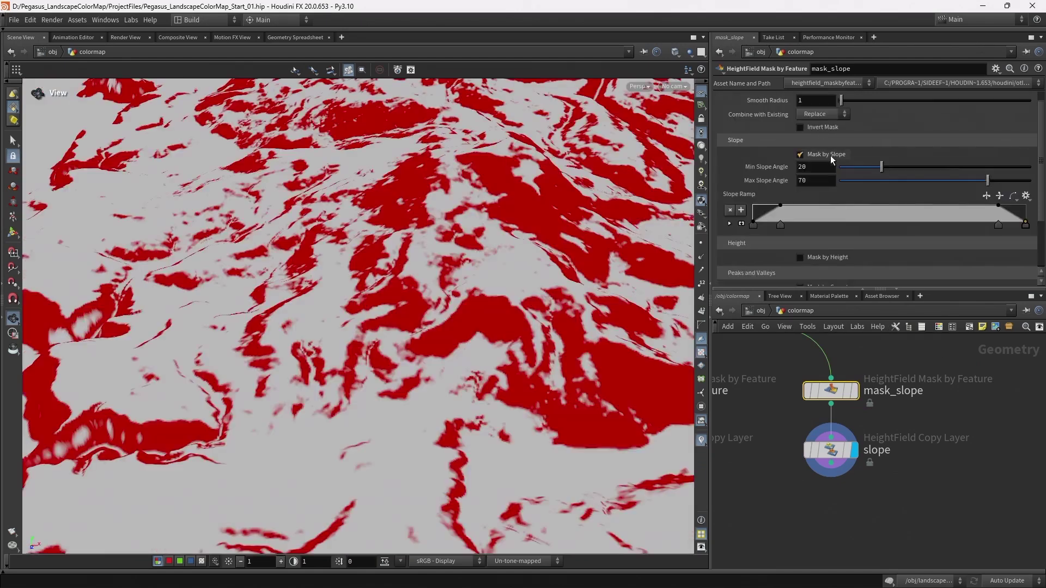
click(1026, 196)
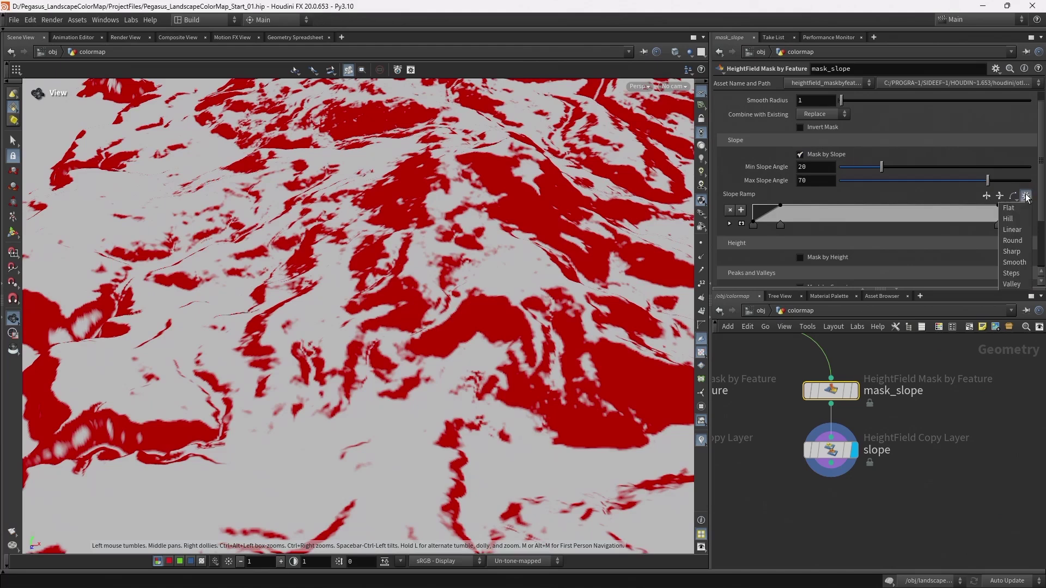
click(1023, 230)
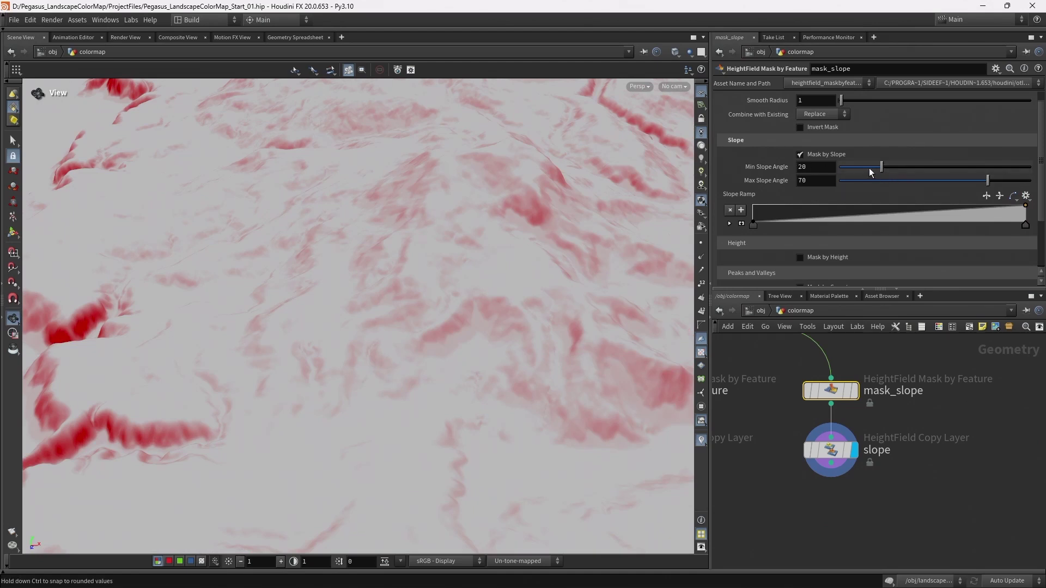
Set mask_slope's Min Slope Angle to 30 and Max Slope Angle to 40, and inspect the masked slopes
mouse_move(881, 167)
mouse_down()
mouse_move(898, 168)
mouse_move(879, 174)
mouse_up()
drag(984, 182, 903, 168)
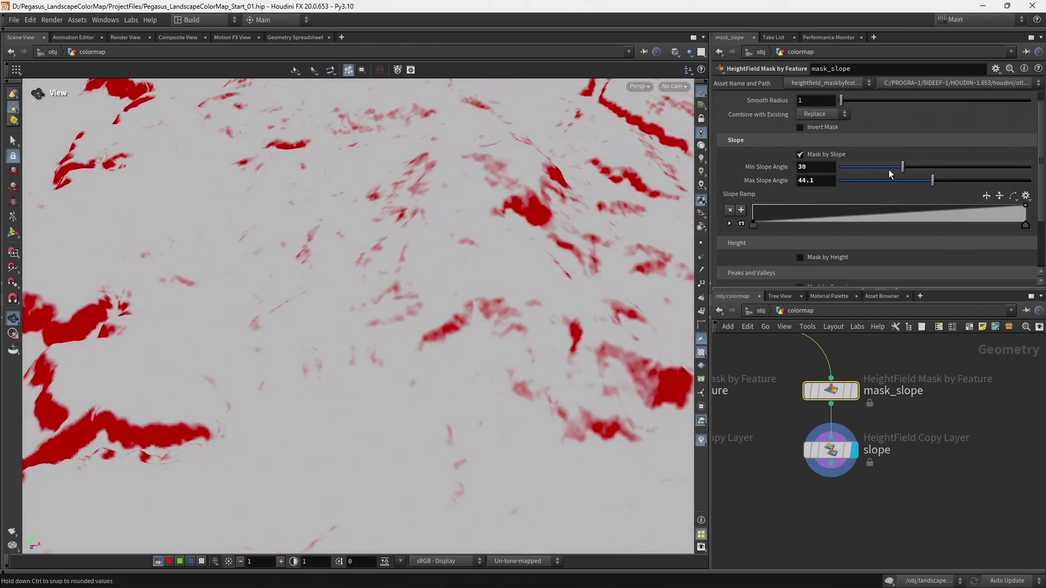
key(Tab)
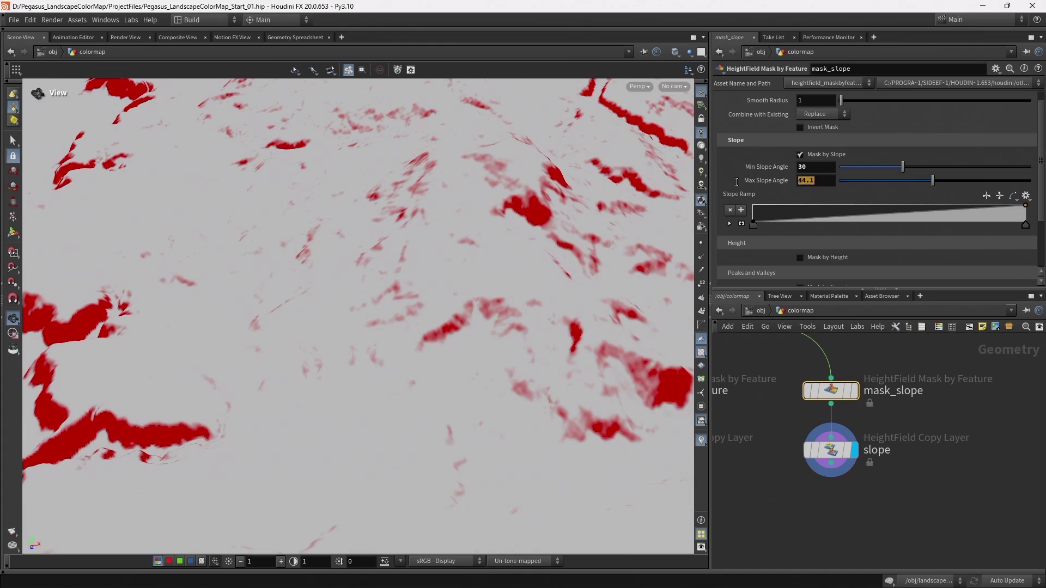
text(40)
key(Return)
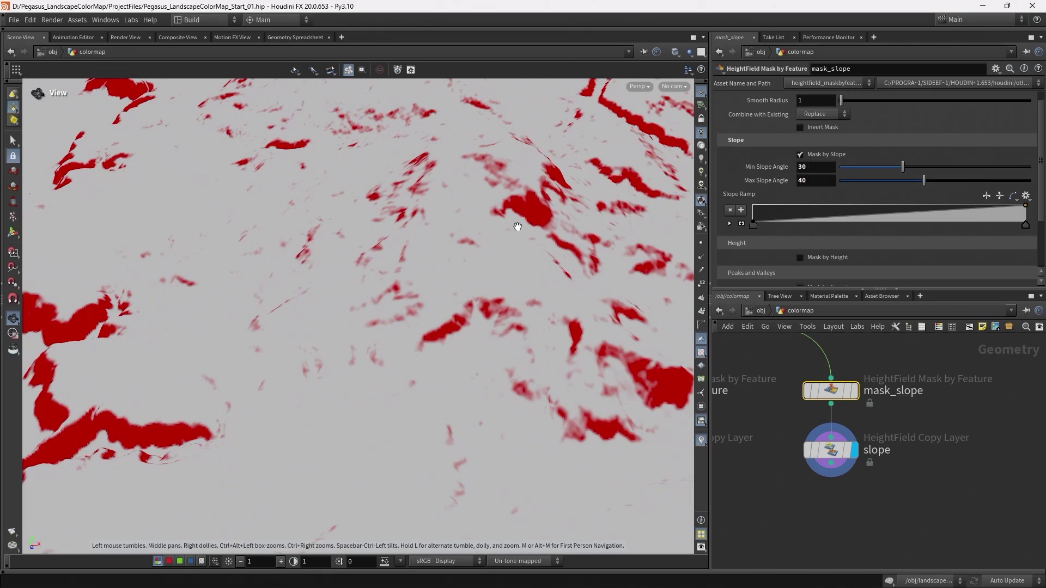
drag(518, 227, 422, 258)
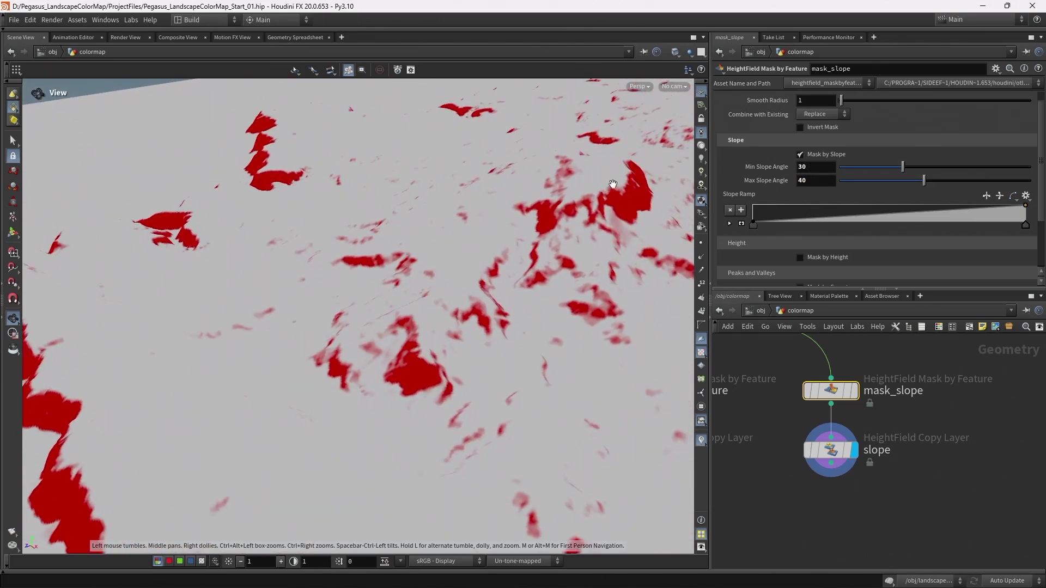
Link mask_slope's Max Slope Angle to its Min Slope Angle with a relative channel reference, and test the link with Min Slope Angle at 22.1
drag(634, 224, 569, 229)
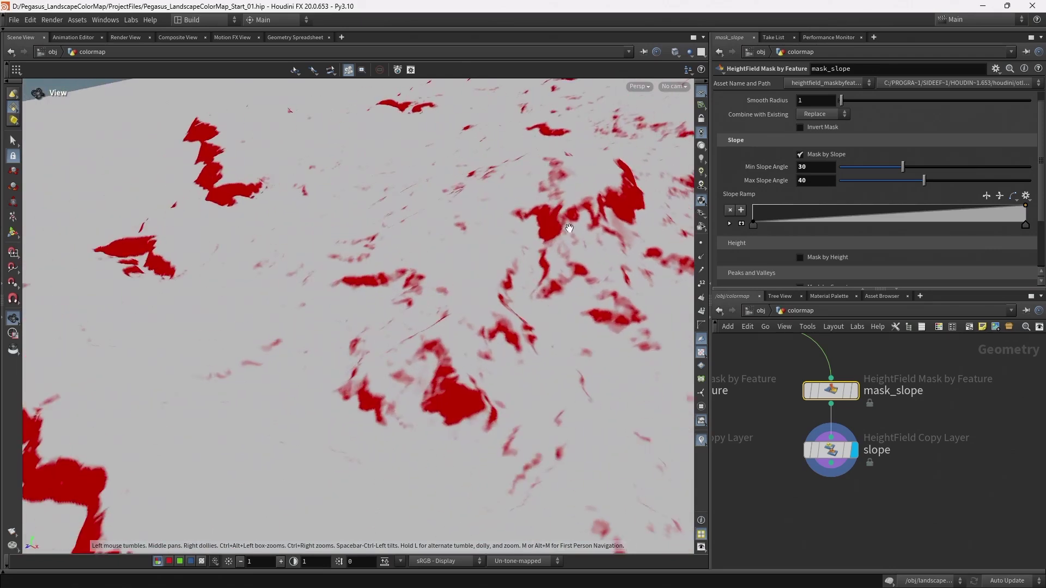
click(803, 167)
drag(810, 180, 809, 180)
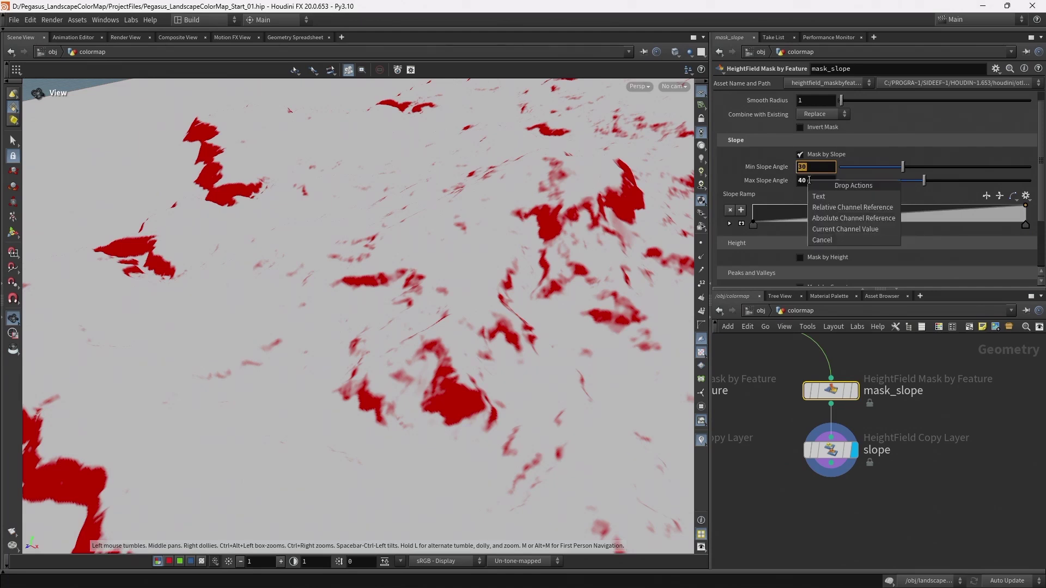
click(879, 210)
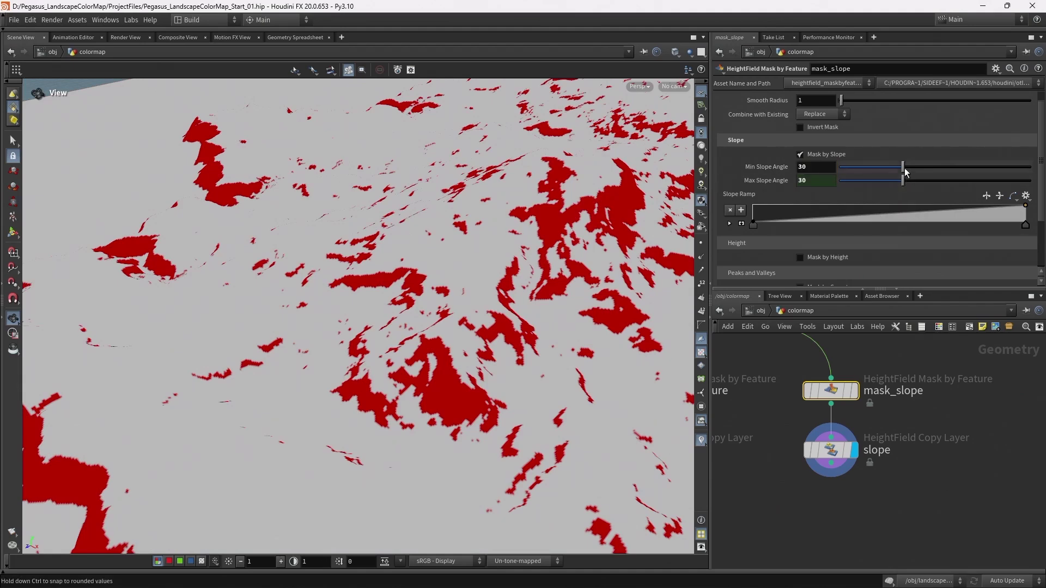
mouse_move(903, 166)
mouse_down()
mouse_move(858, 165)
mouse_move(937, 170)
mouse_move(886, 170)
mouse_up()
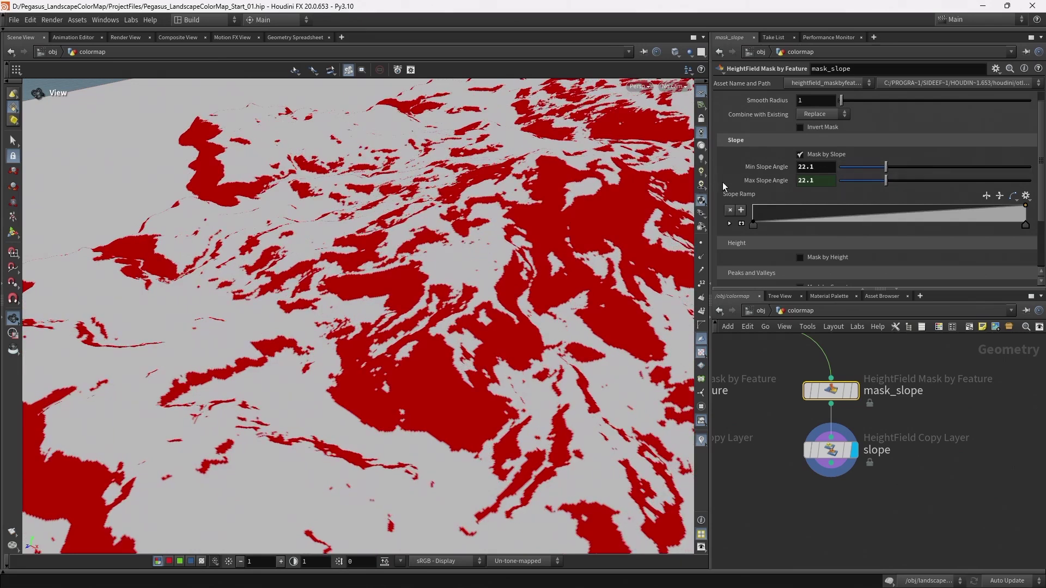
Extend the Max Slope Angle expression to ch("min_slopeangle")+10 and switch the parameter back to showing its value
click(765, 181)
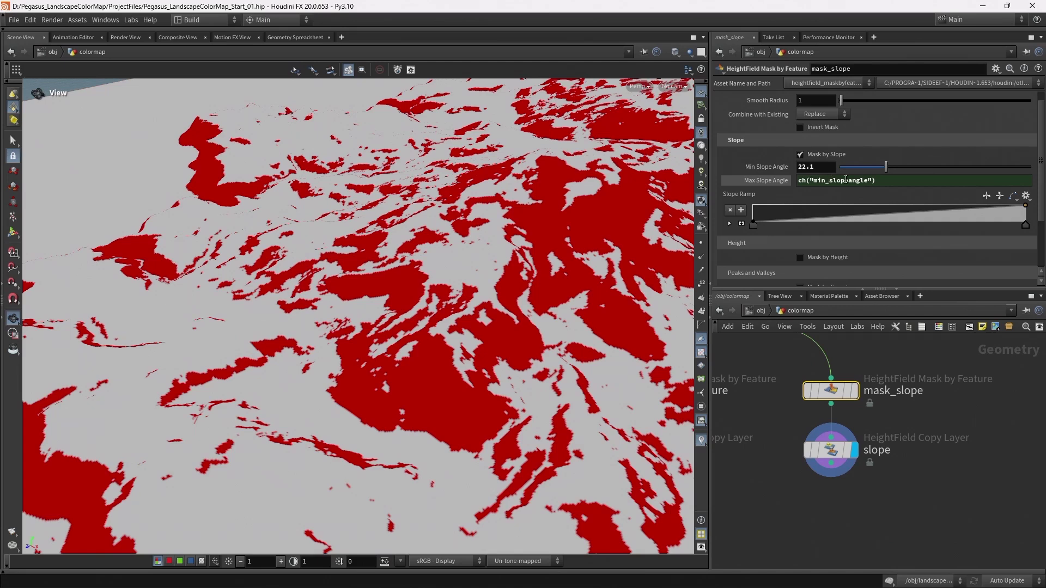
click(885, 180)
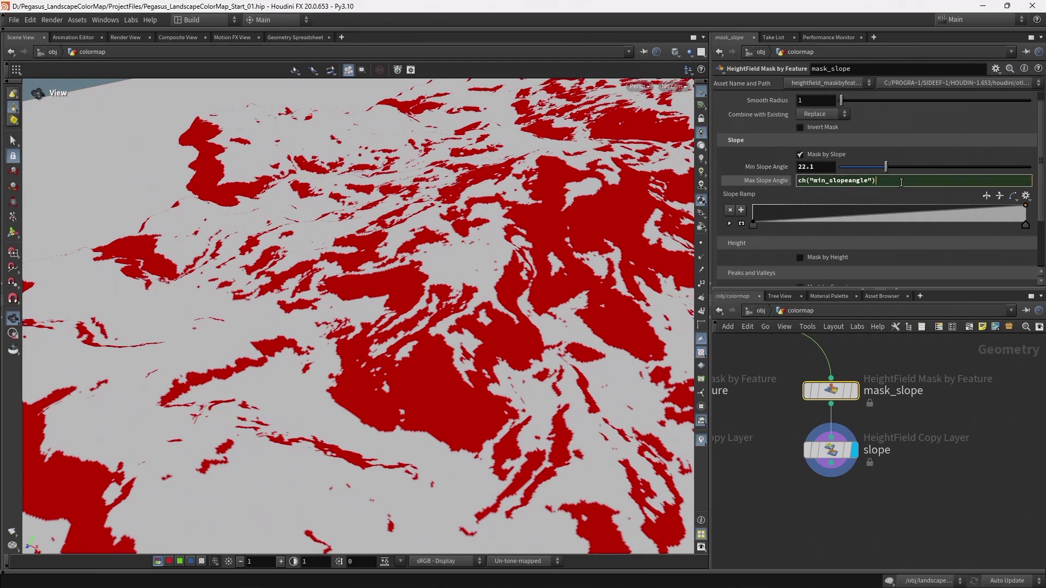
key(Return)
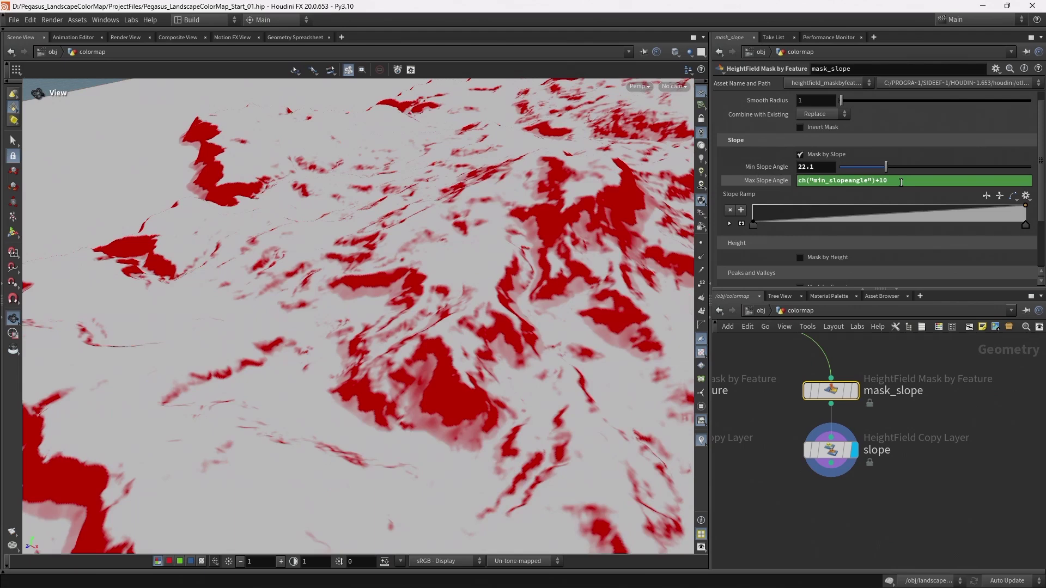
click(772, 183)
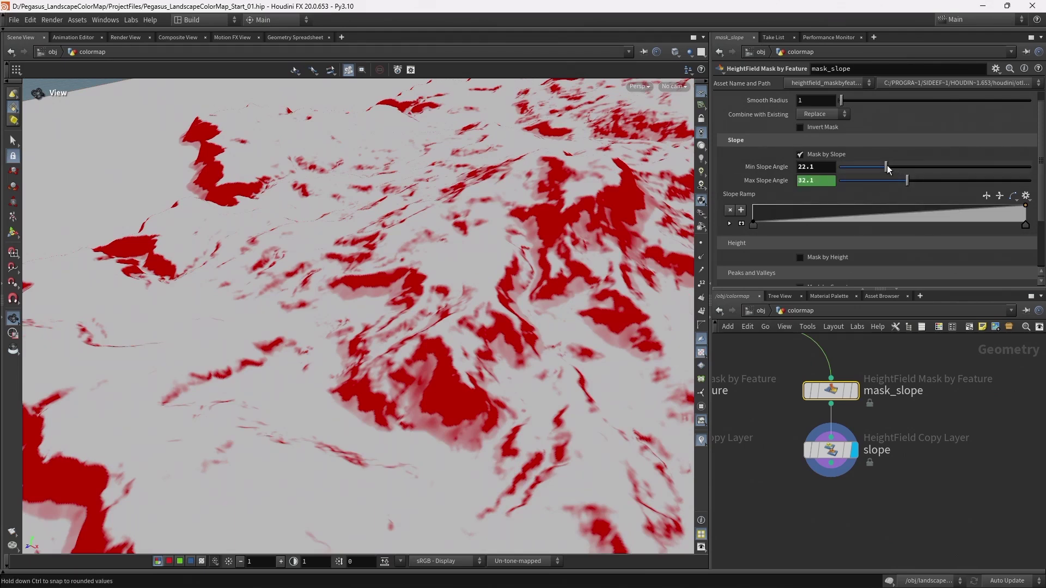
Set mask_slope's Min Slope Angle to 30 and inspect the masked slopes across the terrain
mouse_move(888, 167)
mouse_down()
mouse_move(936, 167)
mouse_move(866, 166)
mouse_move(917, 173)
mouse_move(895, 167)
mouse_up()
text(30)
key(Return)
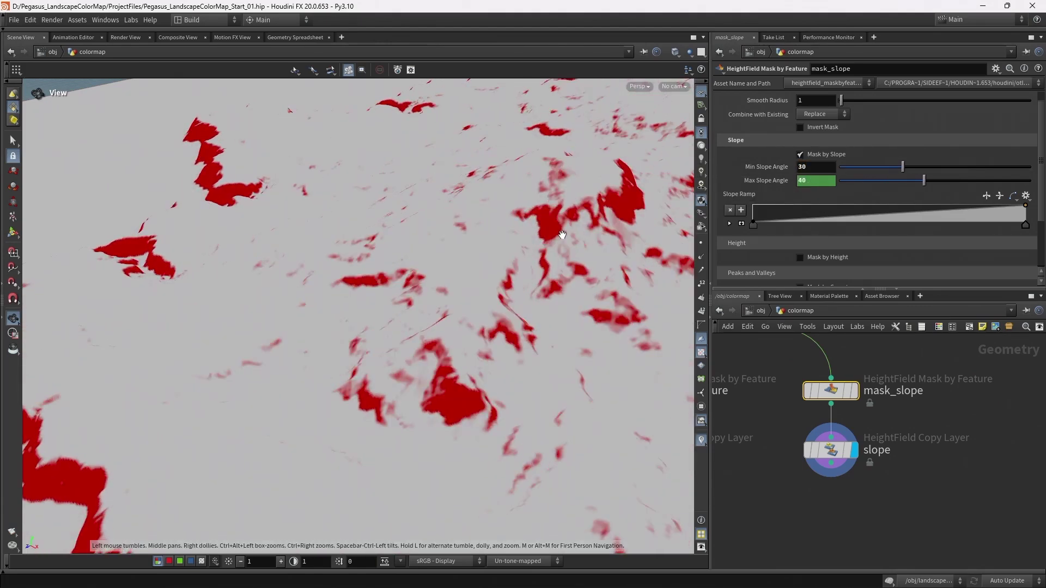
scroll(562, 235, down, 2)
drag(530, 248, 569, 239)
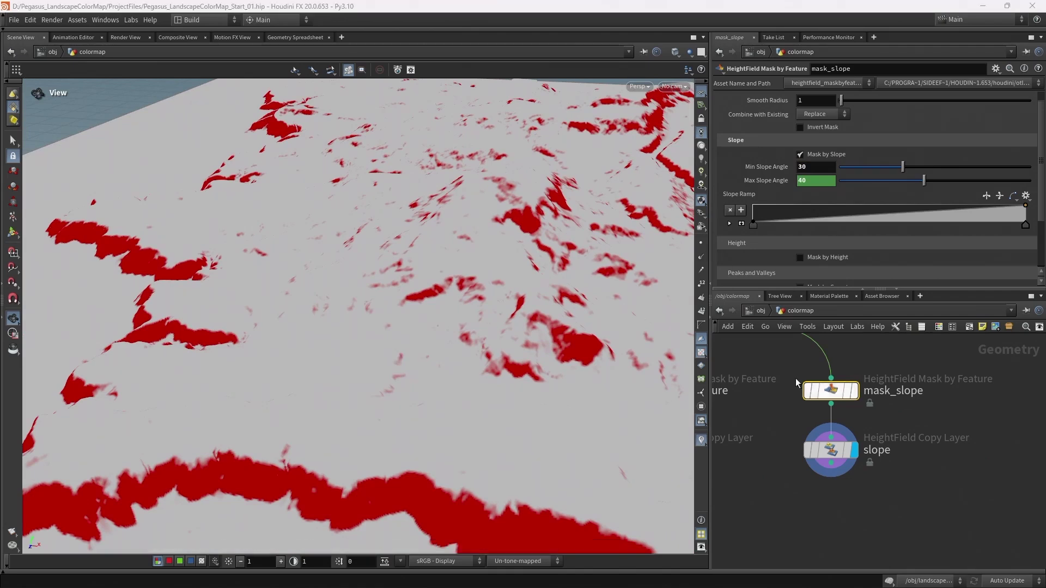
Branch a HeightField Mask Noise node off heightfield_visualize2 beside the slope branch and display its result
middle_drag(954, 414, 953, 420)
scroll(954, 421, down, 3)
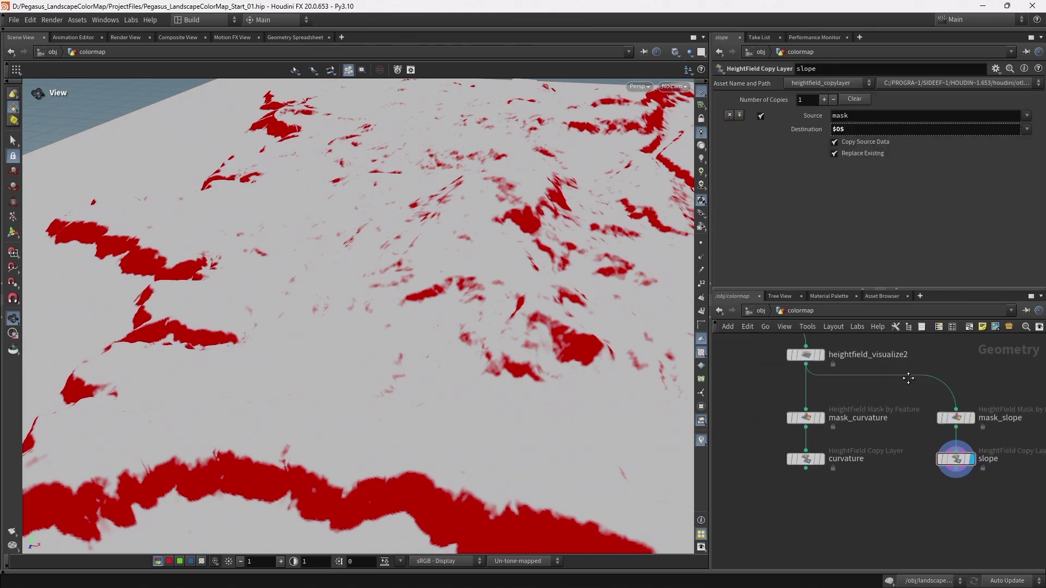
middle_drag(908, 378, 866, 404)
click(762, 389)
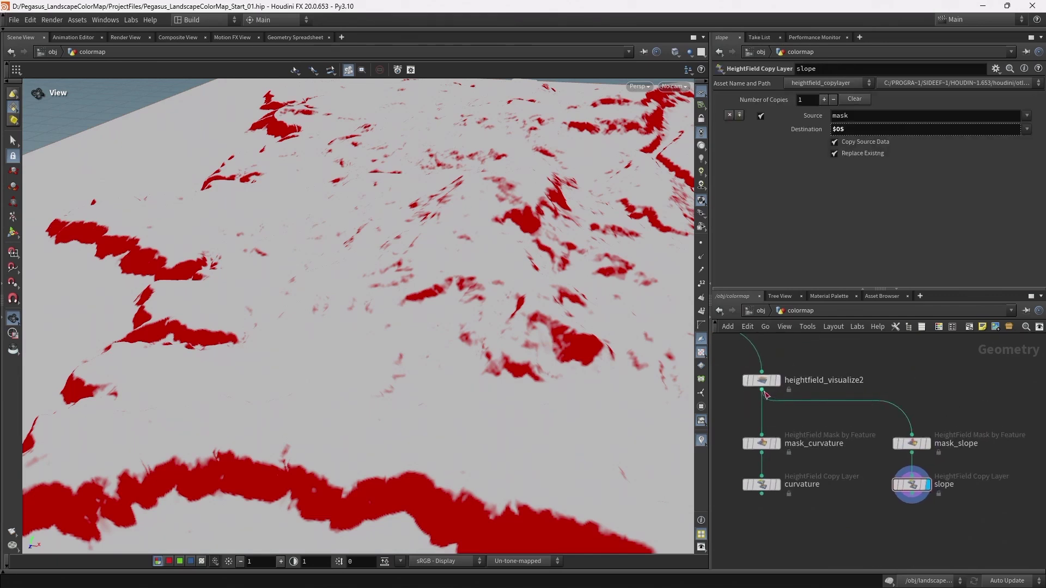
scroll(926, 400, up, 6)
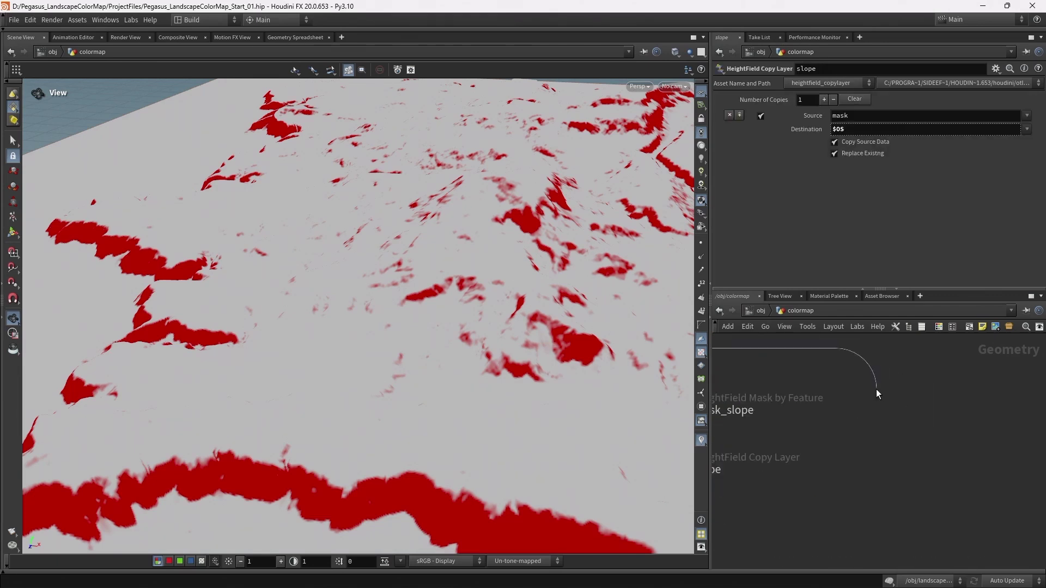
key(Tab)
text(hf)
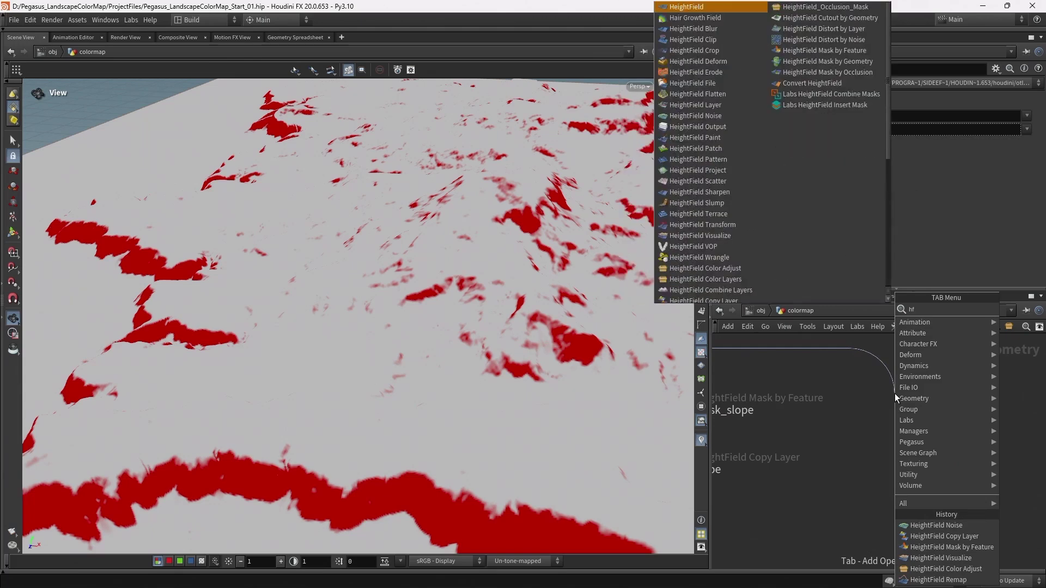
text( mask noise)
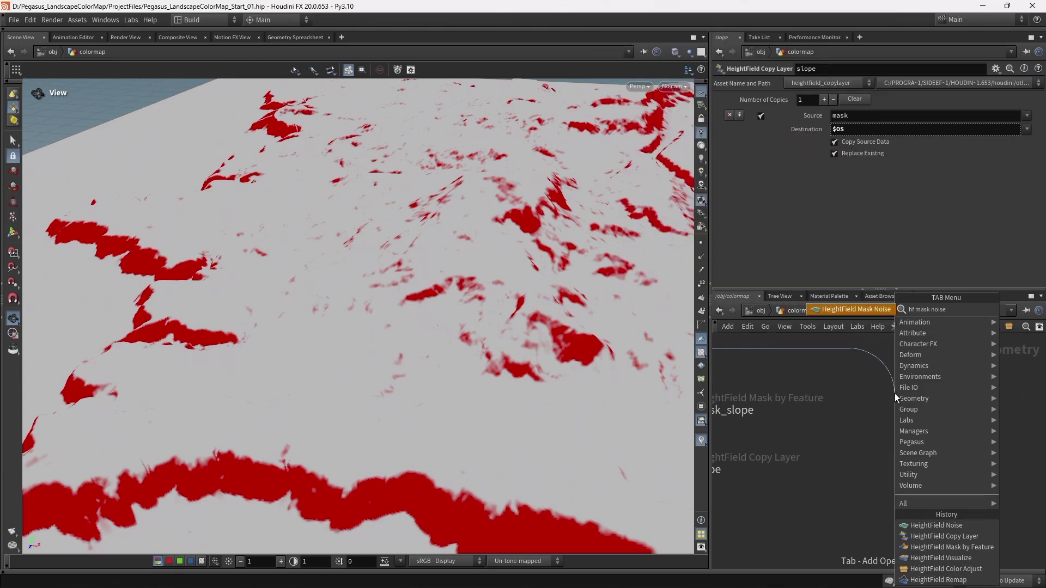
key(Return)
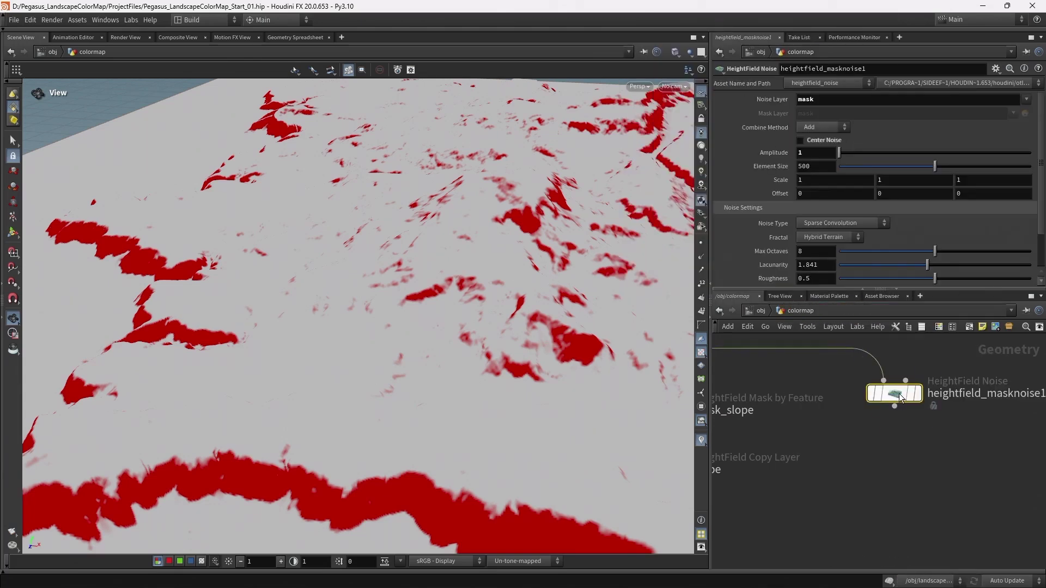
mouse_move(898, 397)
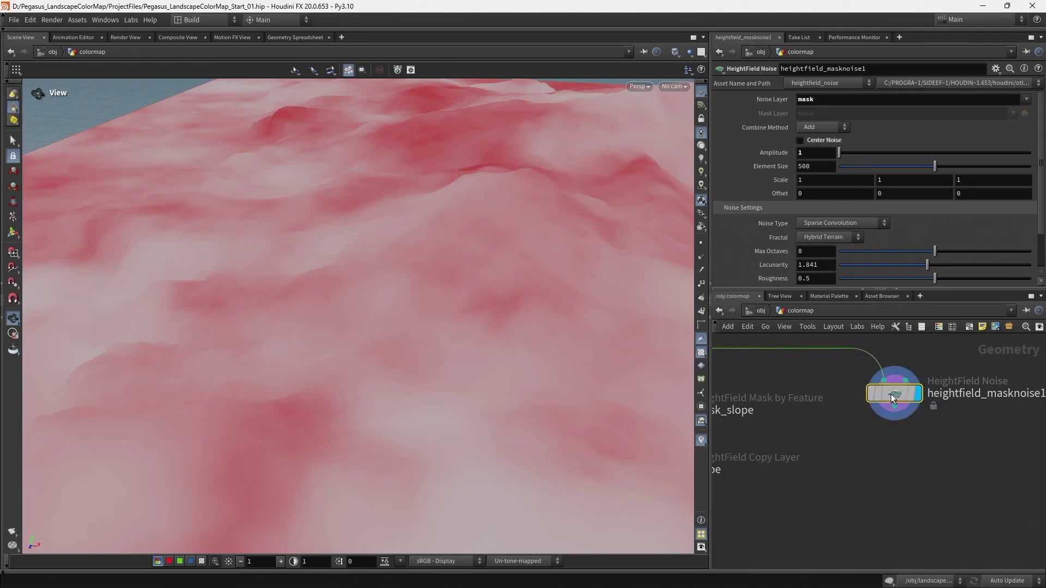
Set the mask noise node's Element Size to 100 and inspect the noise pattern on the terrain
right_drag(485, 194, 447, 217)
drag(447, 218, 455, 209)
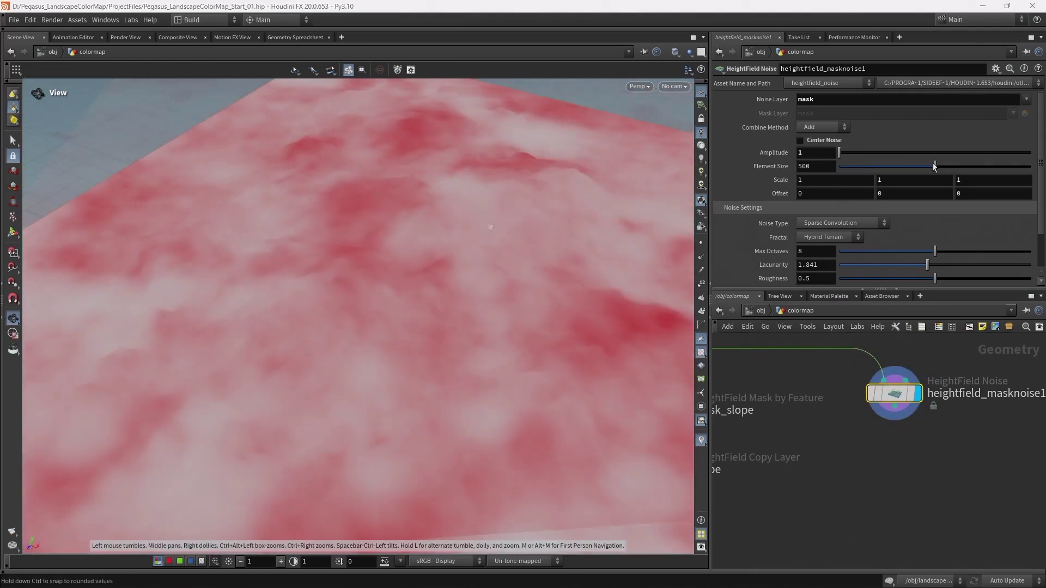
drag(933, 162, 855, 168)
drag(828, 166, 729, 162)
text(105)
key(Return)
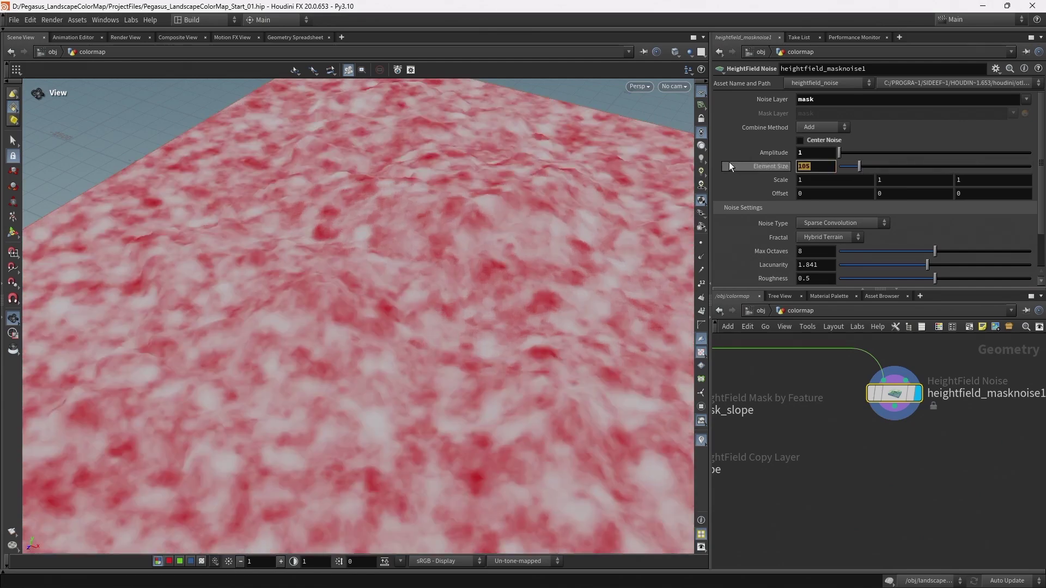
text(100)
key(Return)
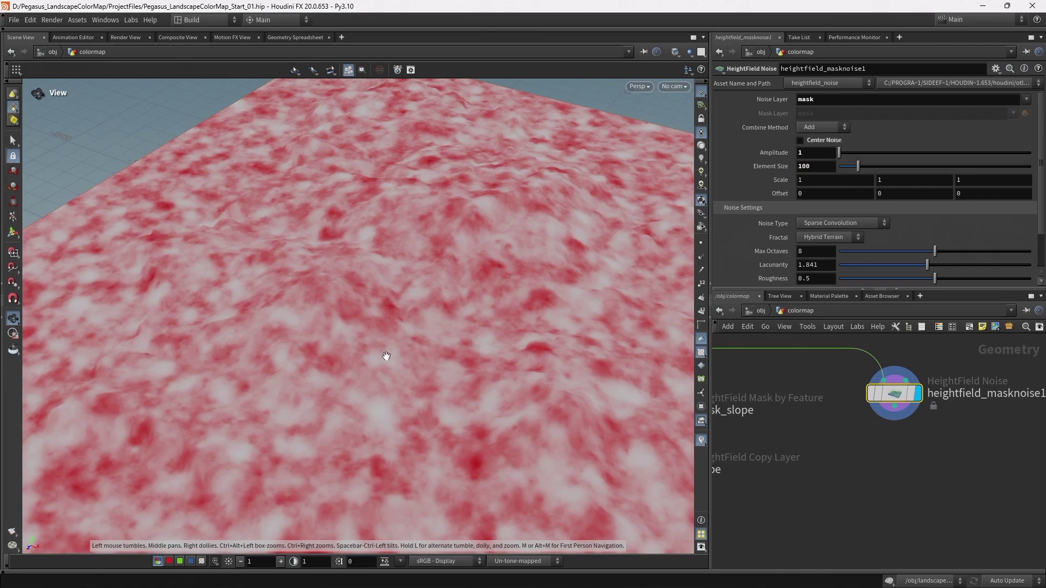
drag(385, 357, 521, 290)
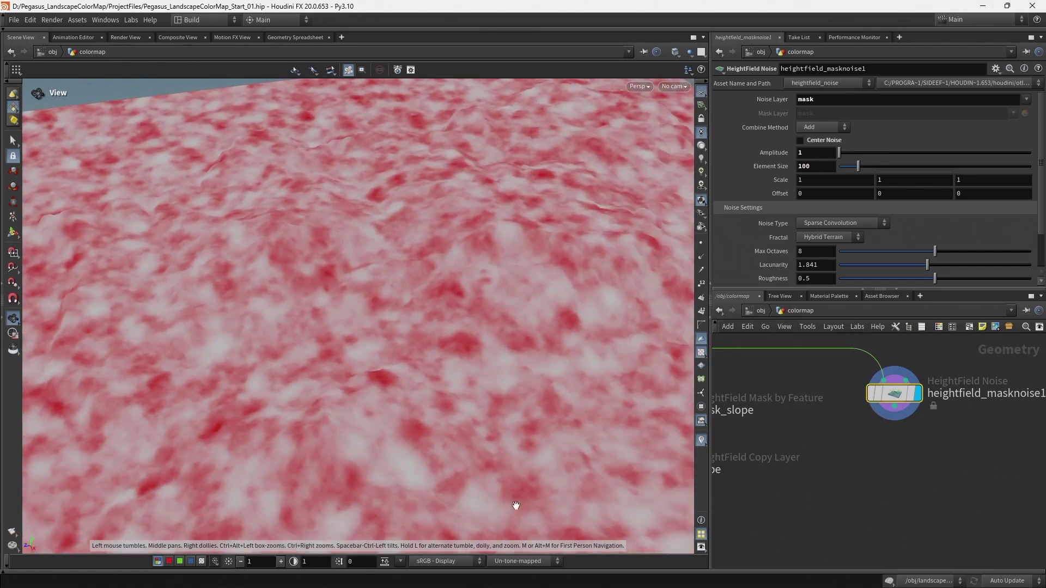
drag(516, 504, 408, 418)
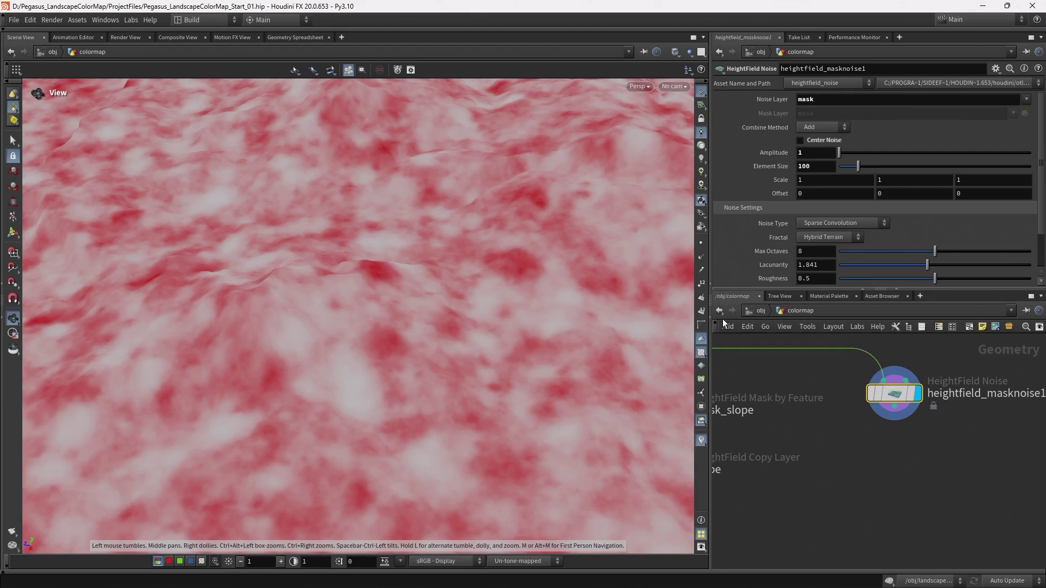
Expand the mask noise node's Post Processing settings to reach the gain, bias and clipping parameters
scroll(733, 192, down, 2)
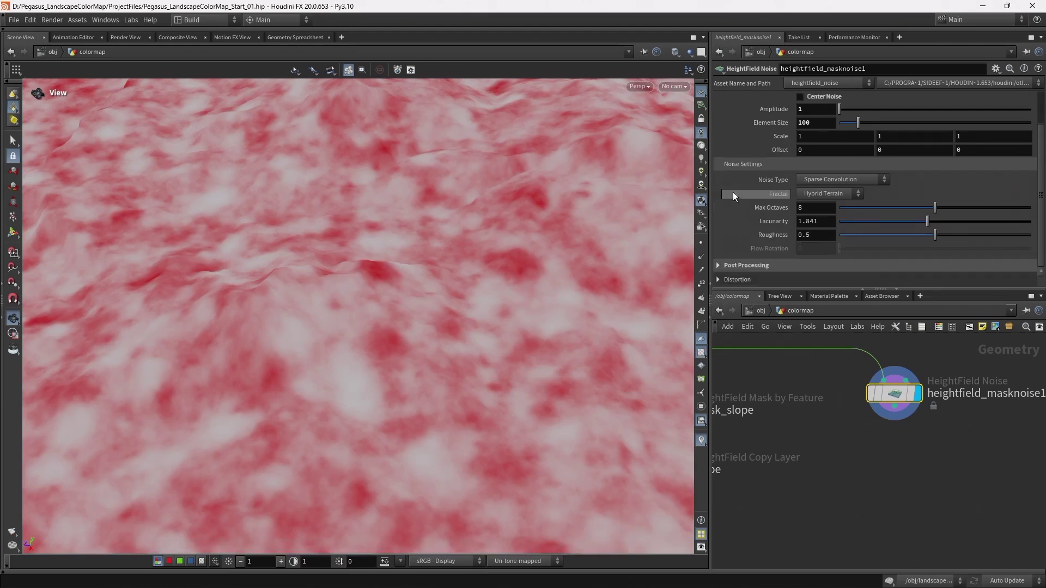
click(728, 265)
scroll(728, 264, down, 4)
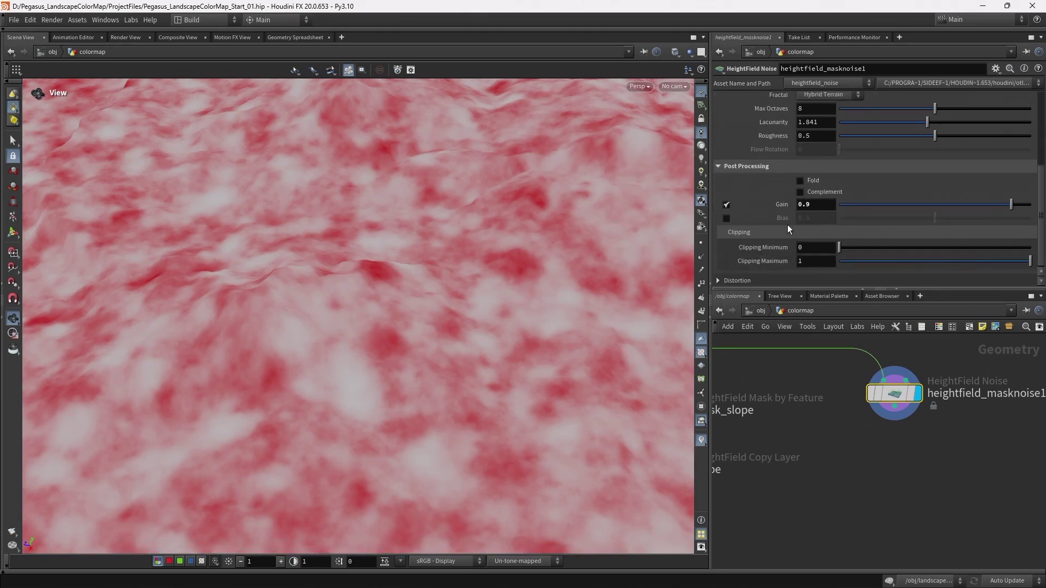
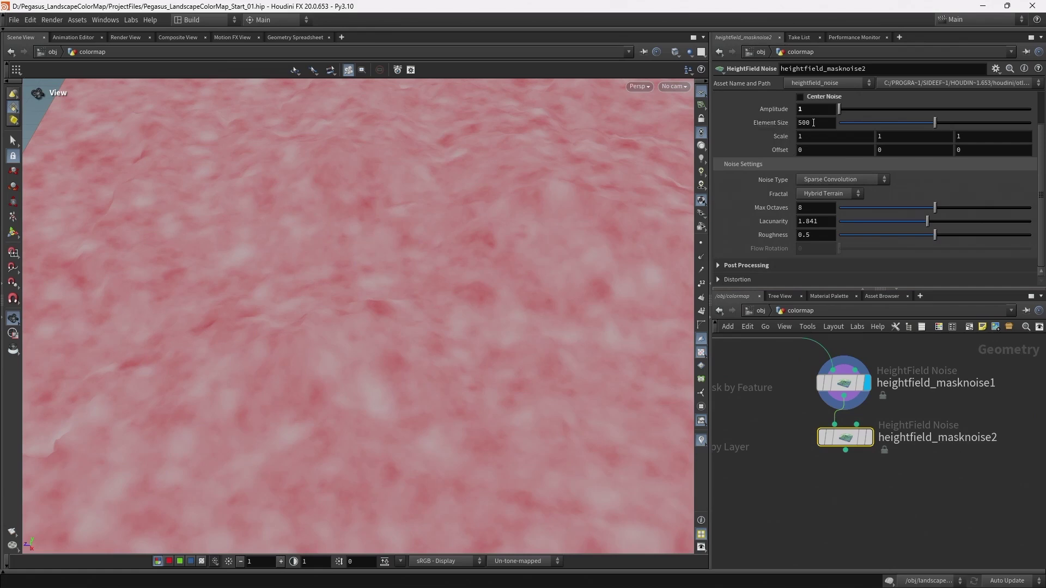
Link heightfield_masknoise2's Element Size to heightfield_masknoise1's with a relative reference and display heightfield_masknoise2's result
right_click(814, 122)
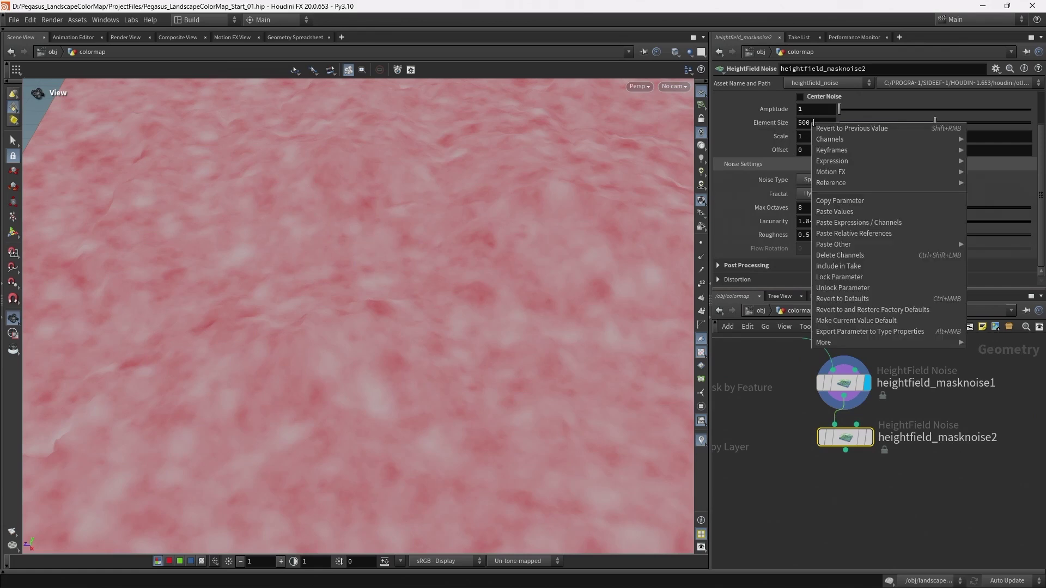
click(854, 233)
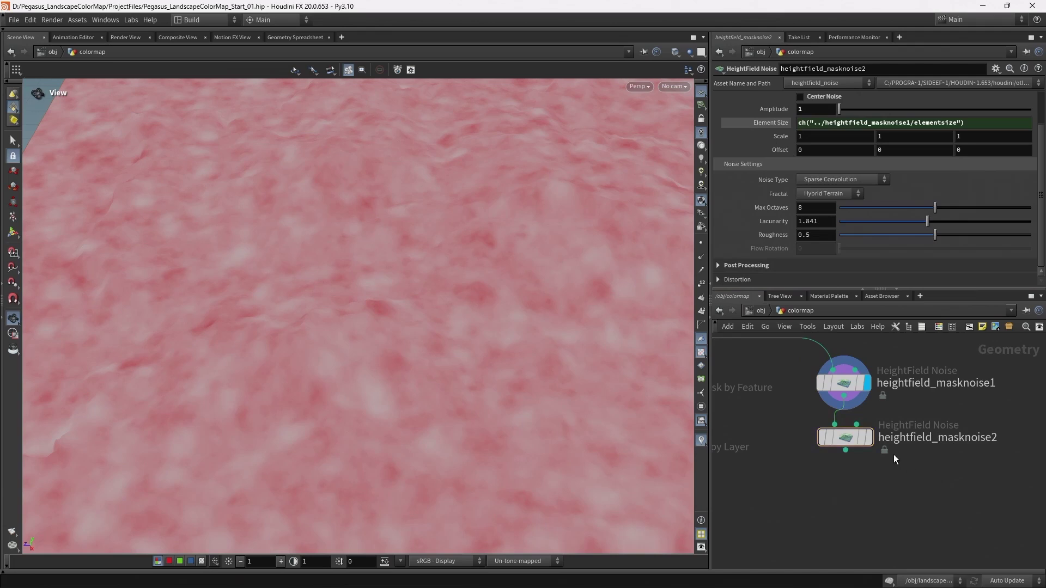
click(869, 439)
click(766, 123)
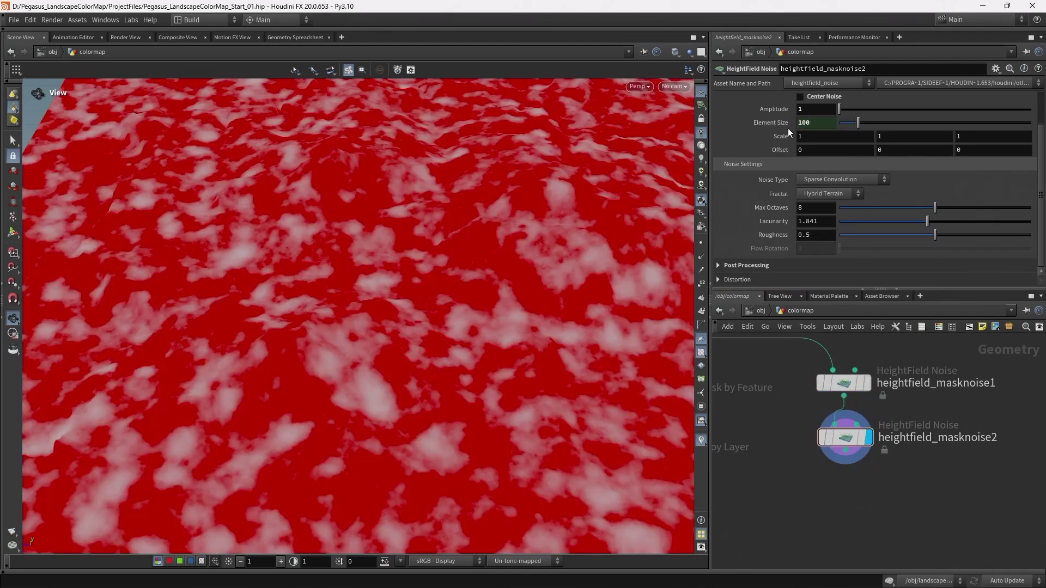
Divide heightfield_masknoise2's linked Element Size expression by 10
click(770, 122)
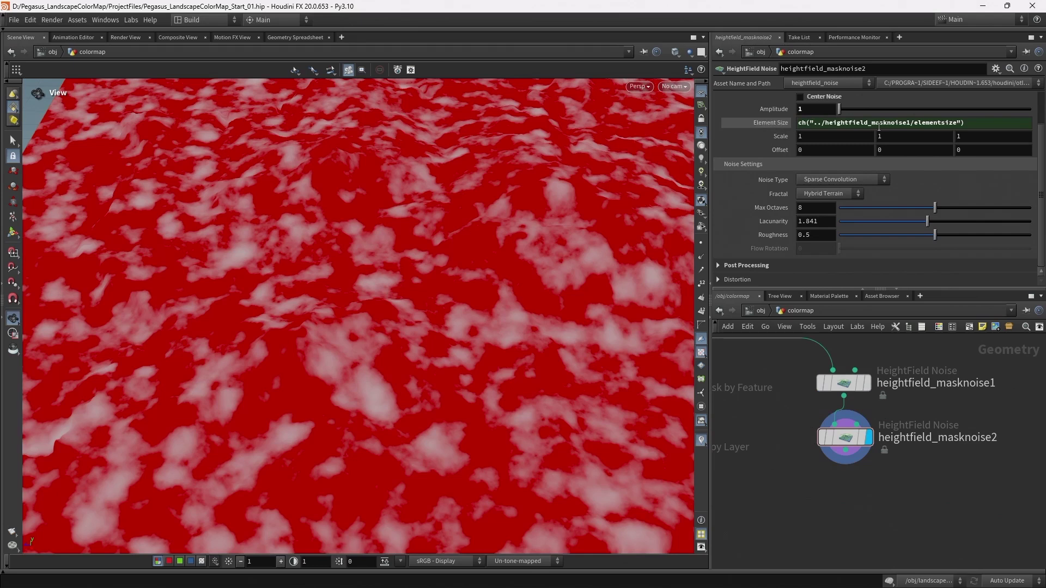
click(976, 122)
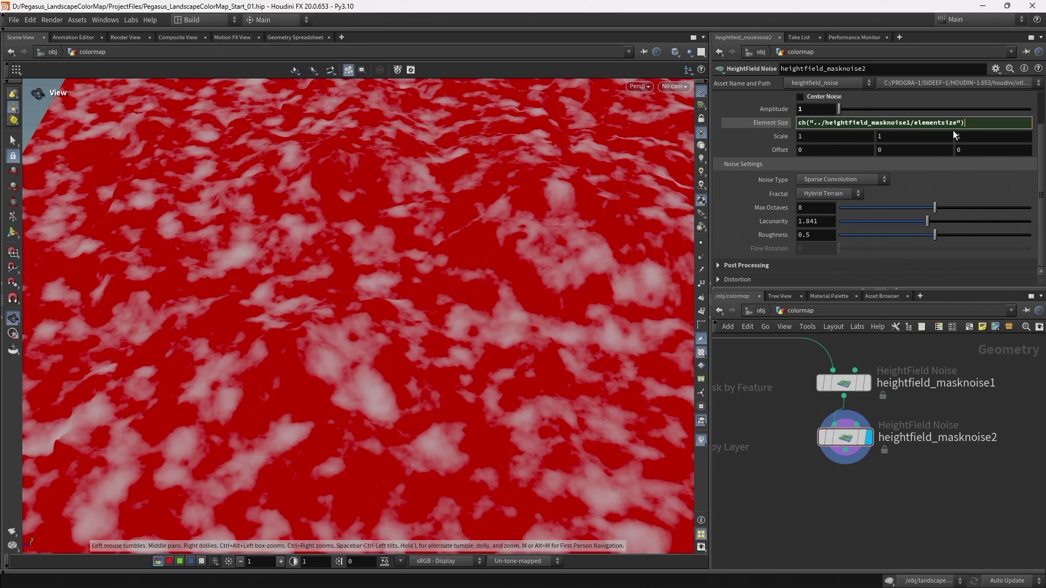
text(/10)
key(Return)
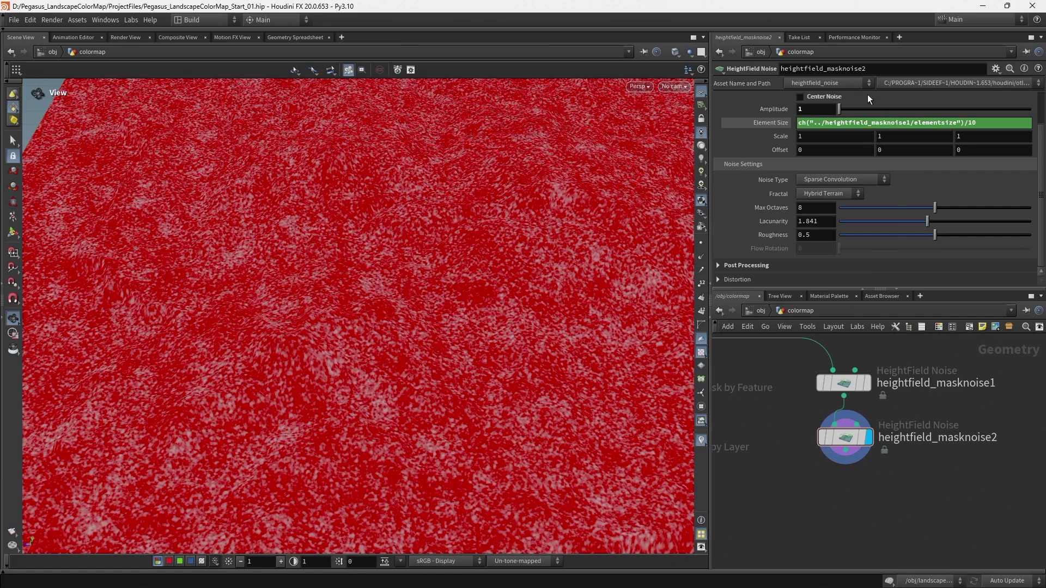
click(773, 120)
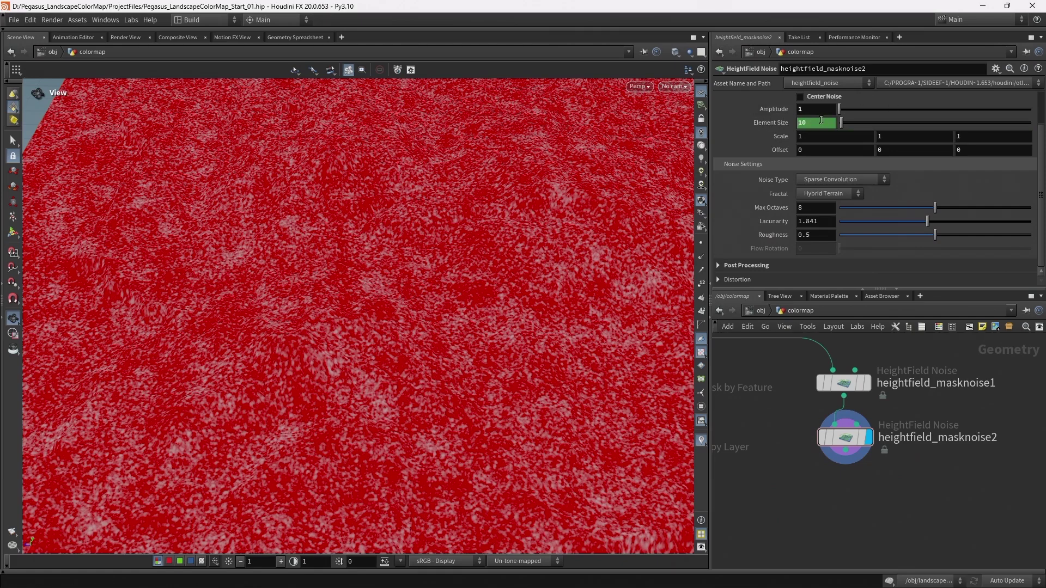
Test the link by trying an Element Size of 345 on heightfield_masknoise1, checking heightfield_masknoise2's value, and restoring 100
click(853, 383)
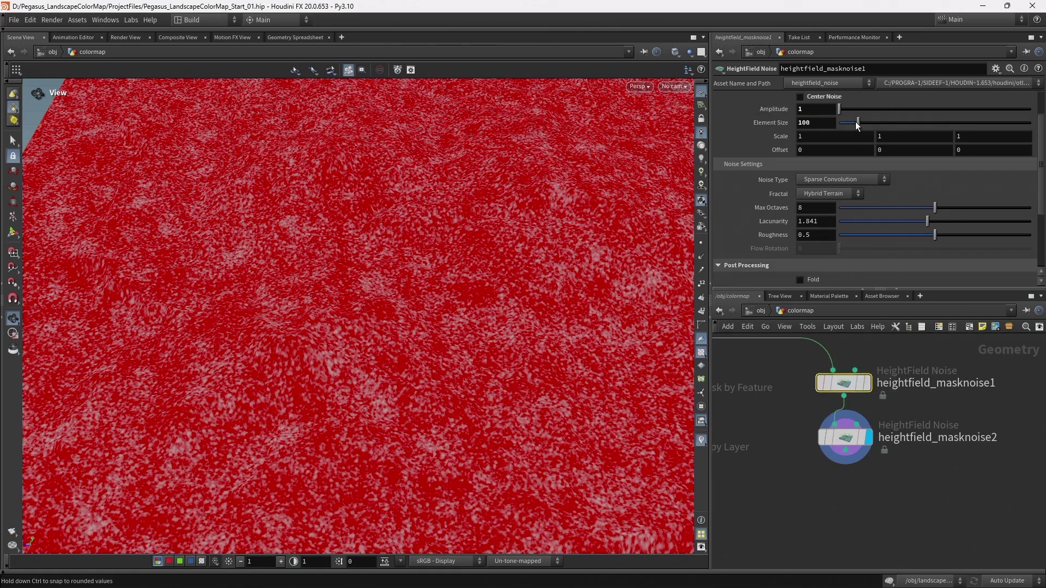
drag(871, 121, 903, 123)
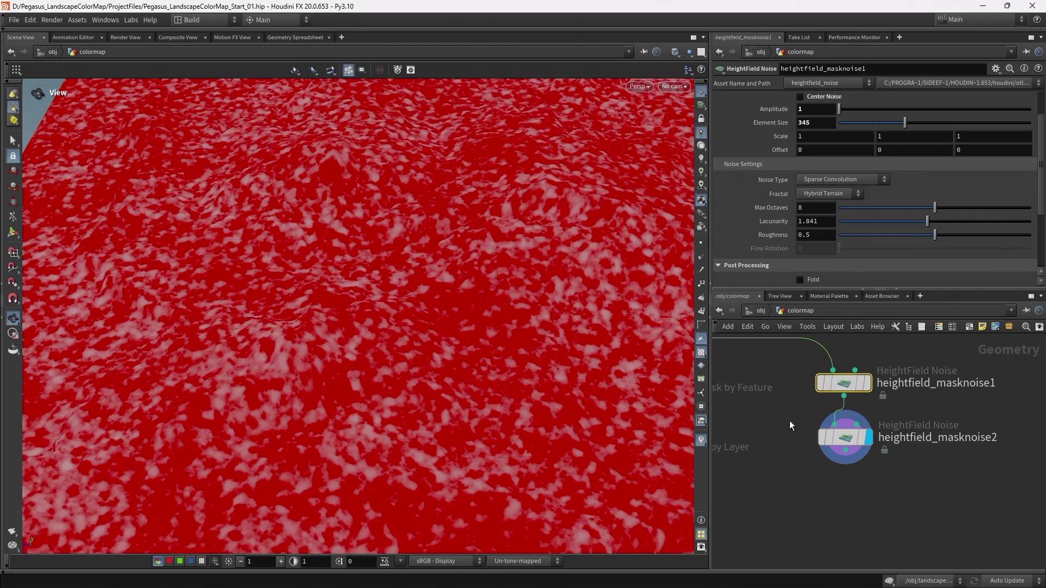
click(845, 438)
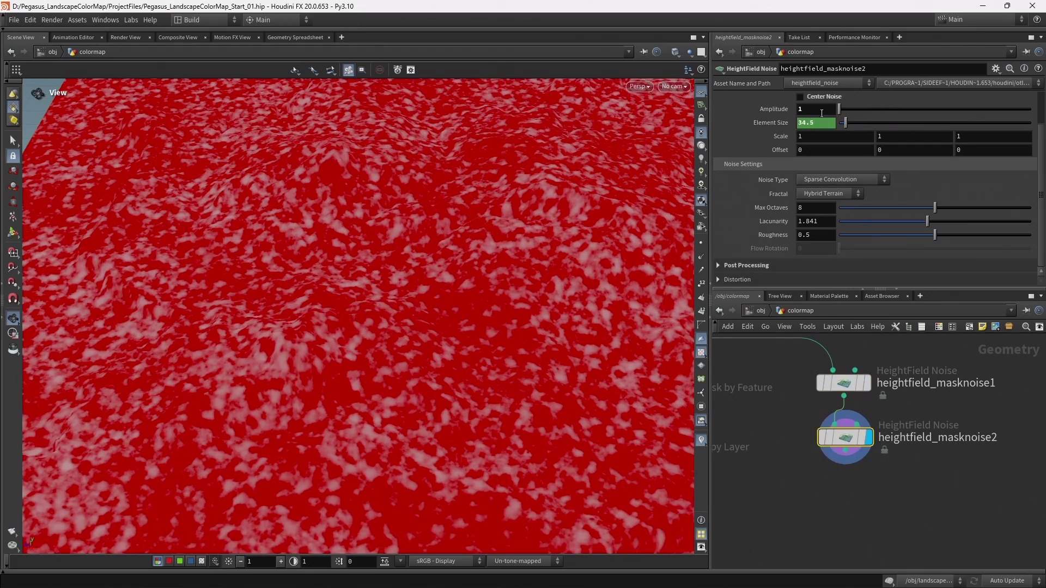
click(844, 383)
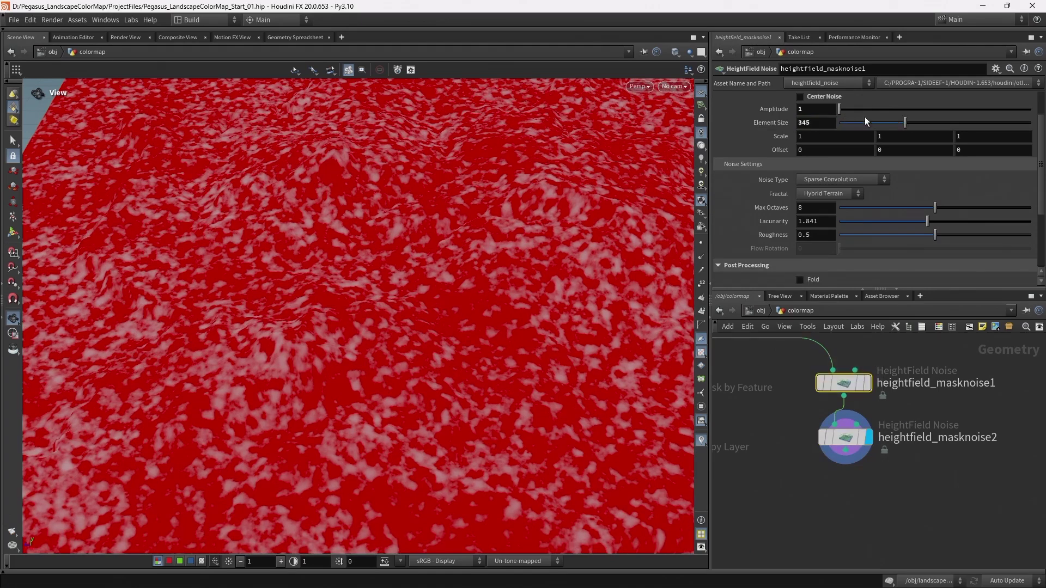
drag(814, 123, 776, 119)
text(100)
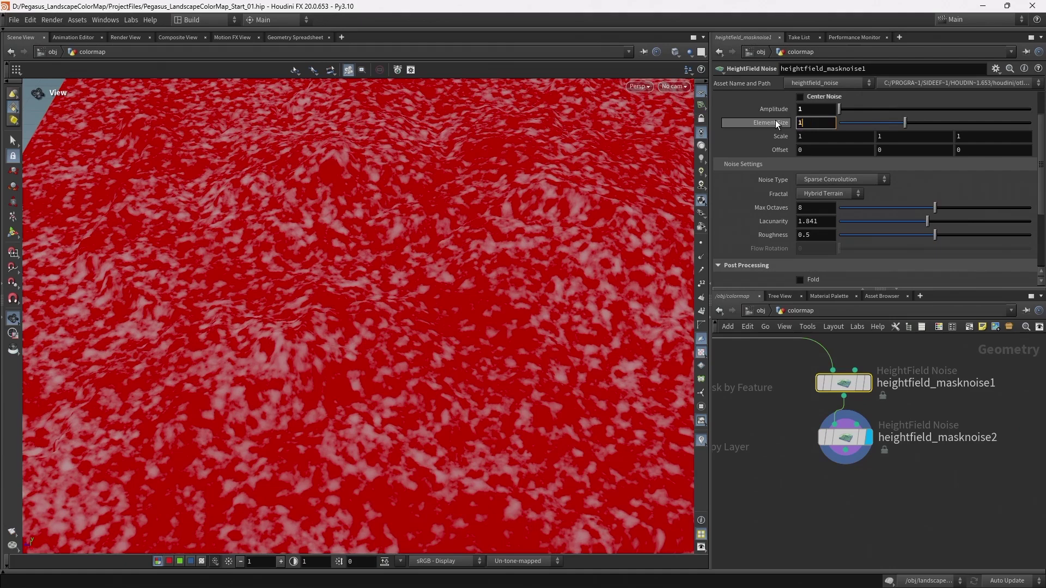
key(Return)
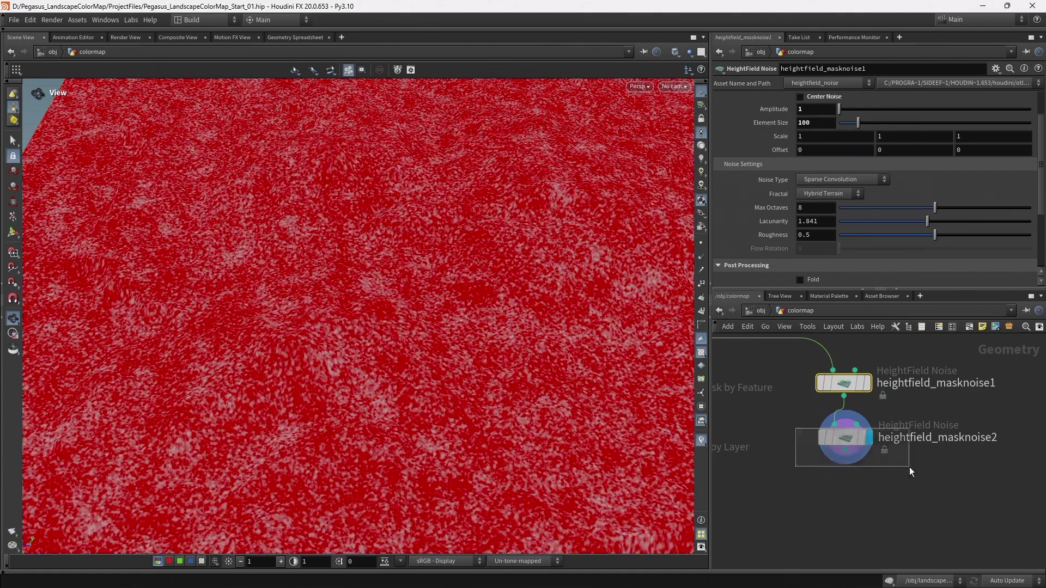
Compare the viewport results of heightfield_masknoise1 and heightfield_masknoise2
click(845, 438)
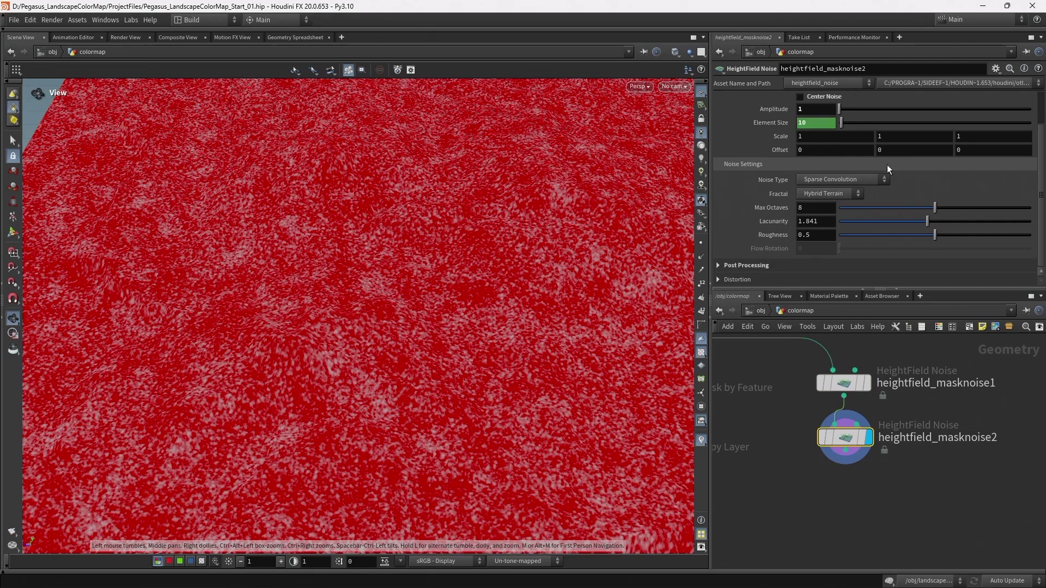
click(867, 383)
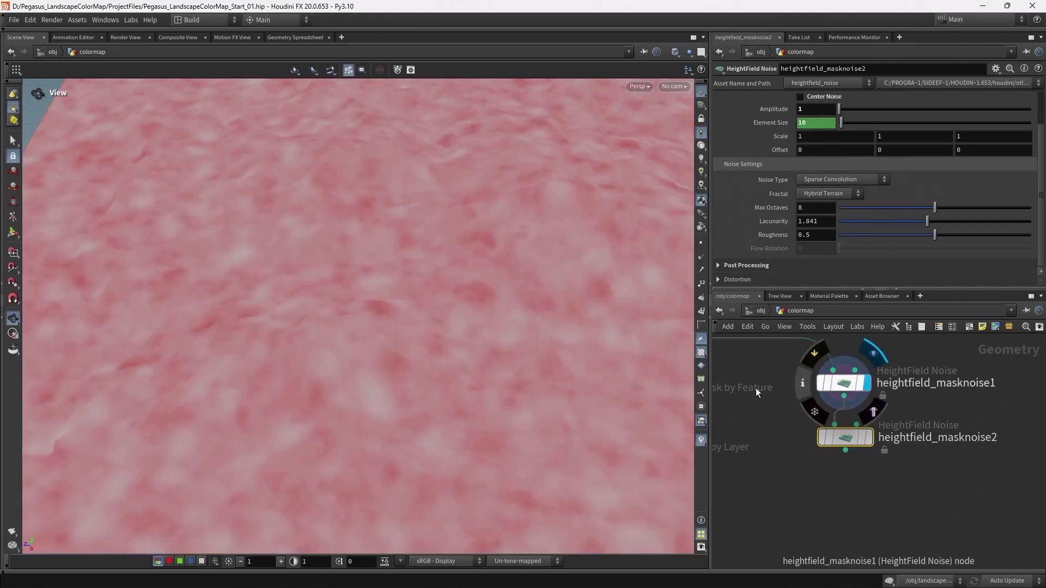
click(870, 437)
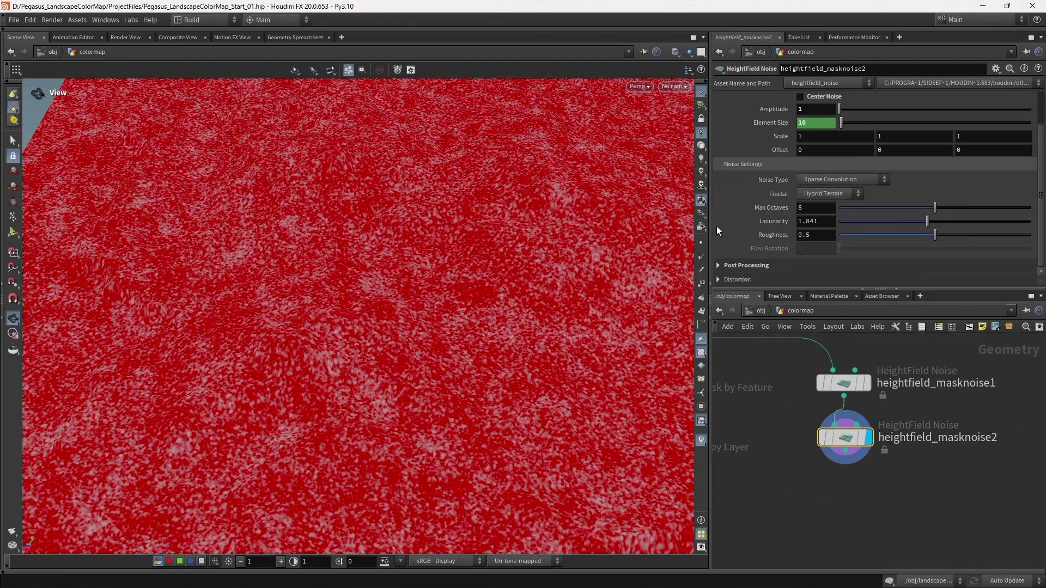
Enable Center Noise on heightfield_masknoise2 and set its Roughness to 0.9
scroll(717, 226, up, 3)
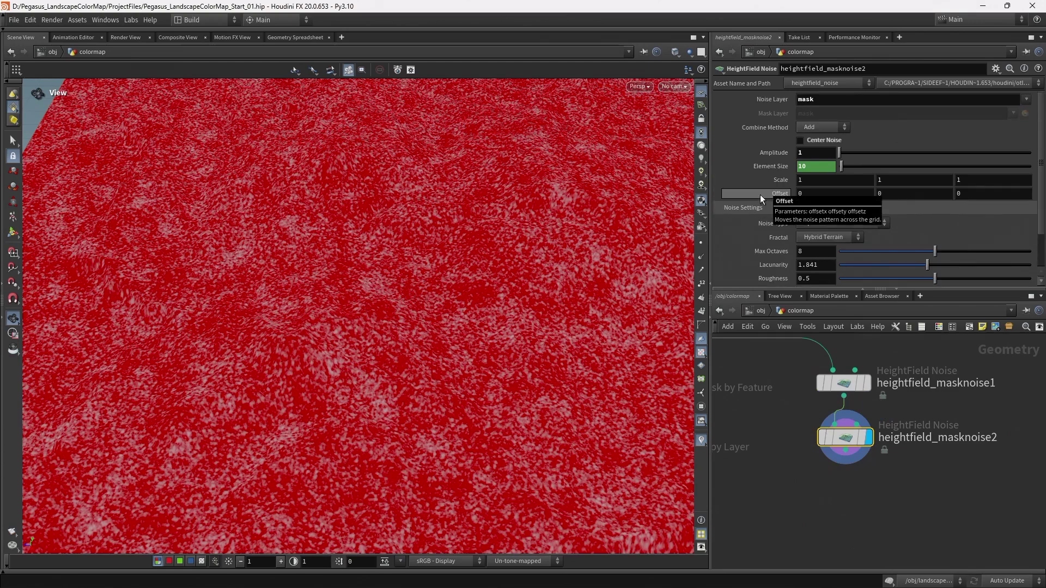
click(802, 142)
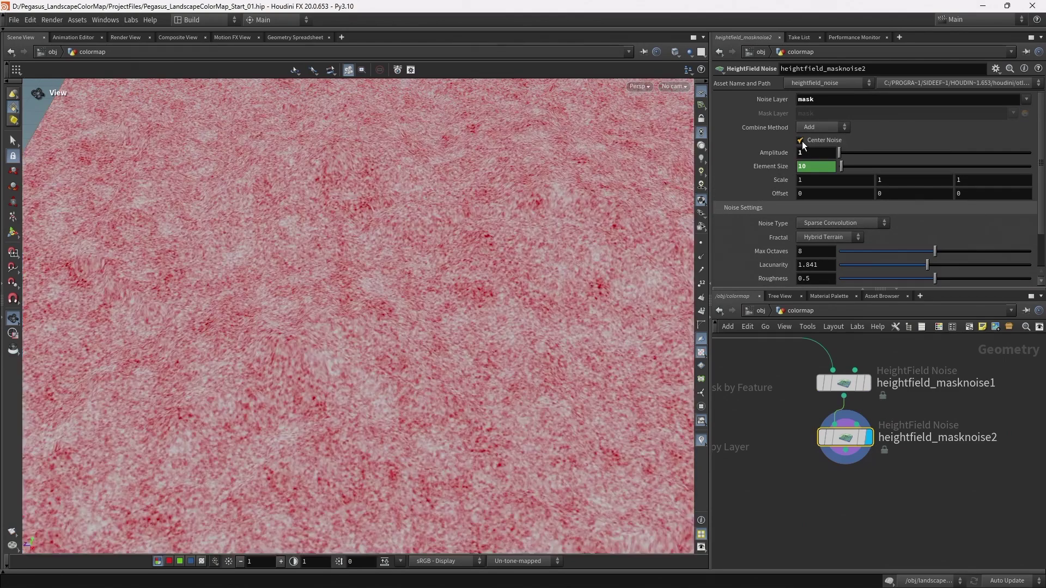
scroll(750, 237, down, 2)
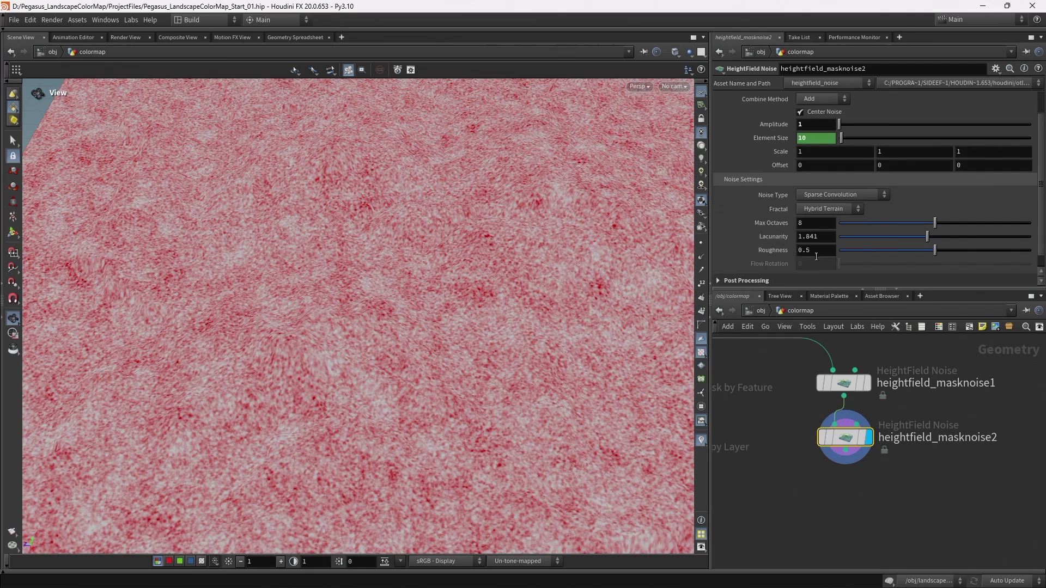
drag(823, 251, 758, 251)
text(0.9)
key(Return)
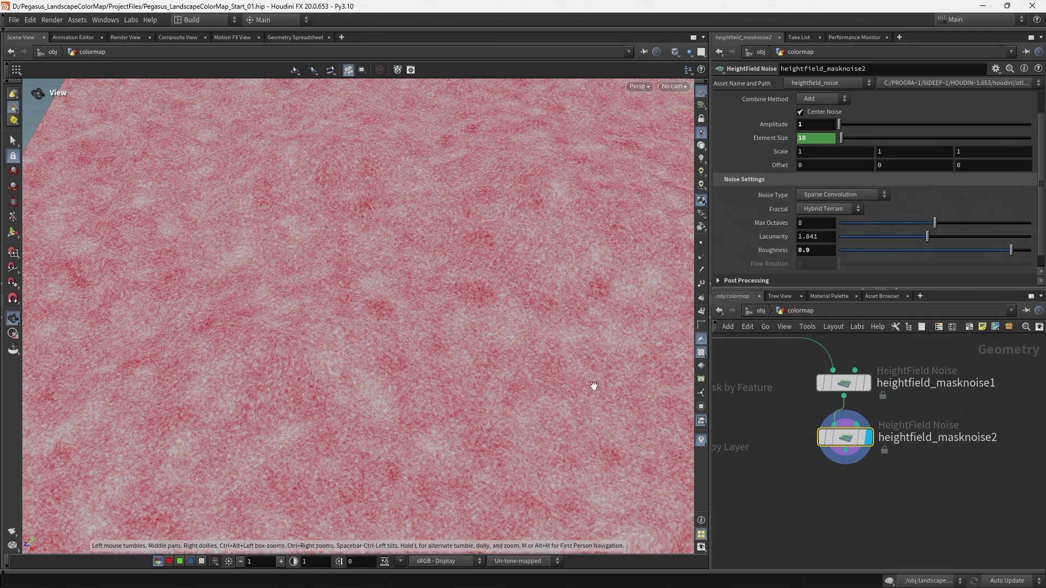
Compare heightfield_masknoise2's mask with Center Noise off and on, leaving the option enabled
click(842, 386)
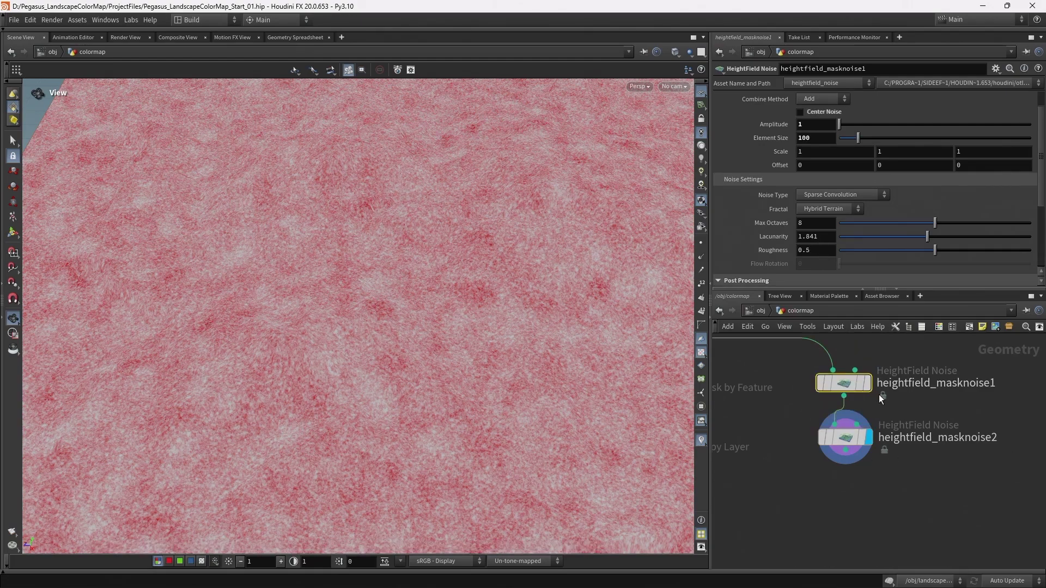
click(855, 437)
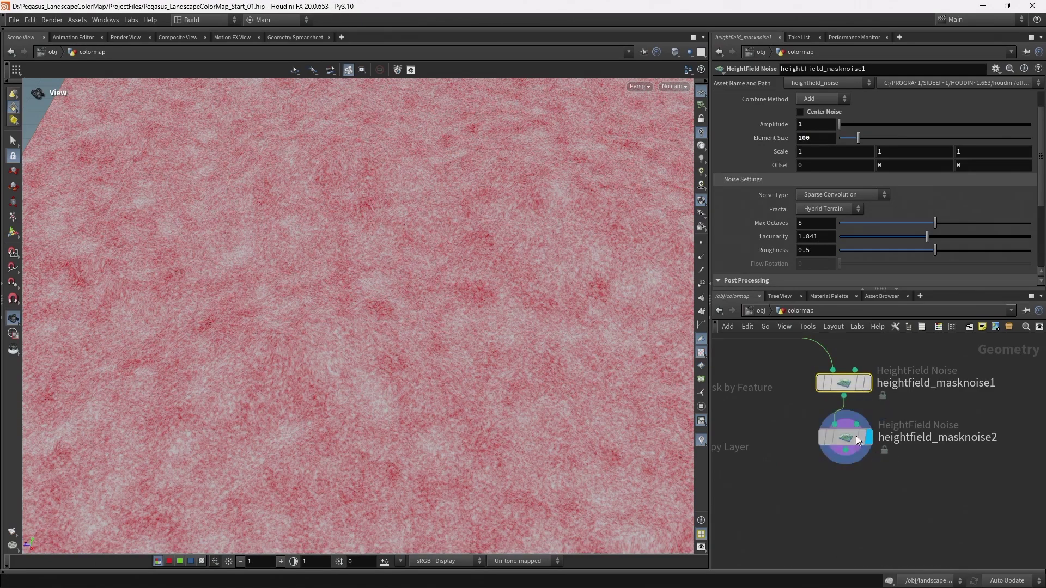
click(805, 113)
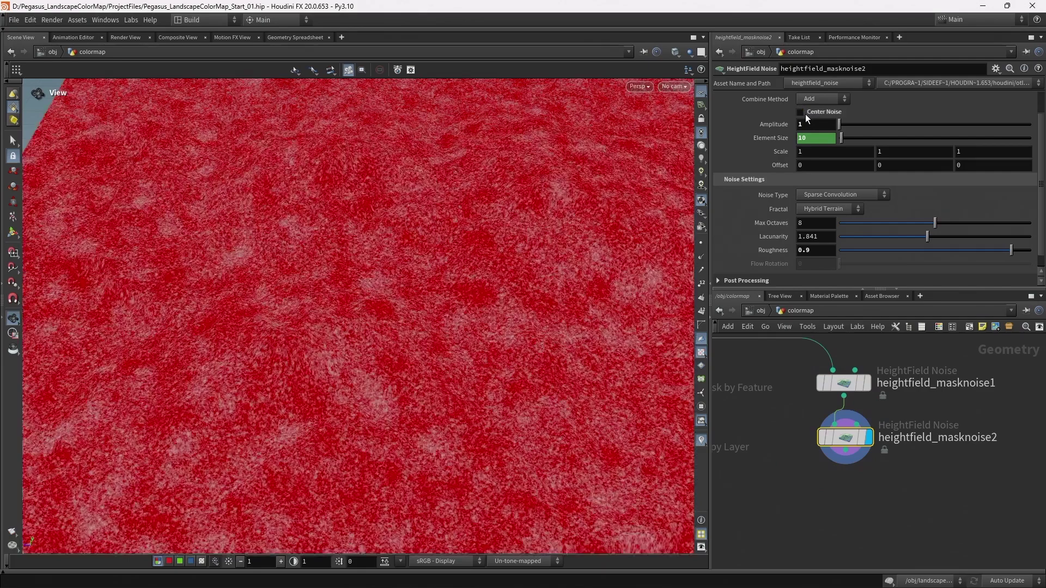
click(805, 113)
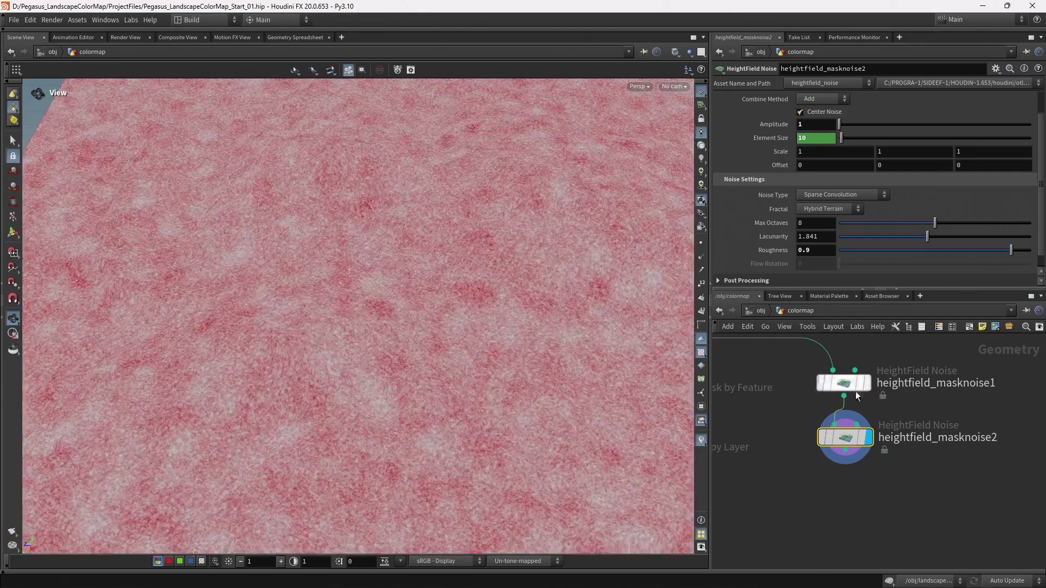
Temporarily bypass heightfield_masknoise1 to compare heightfield_masknoise2's own noise with Center Noise off and on
click(821, 383)
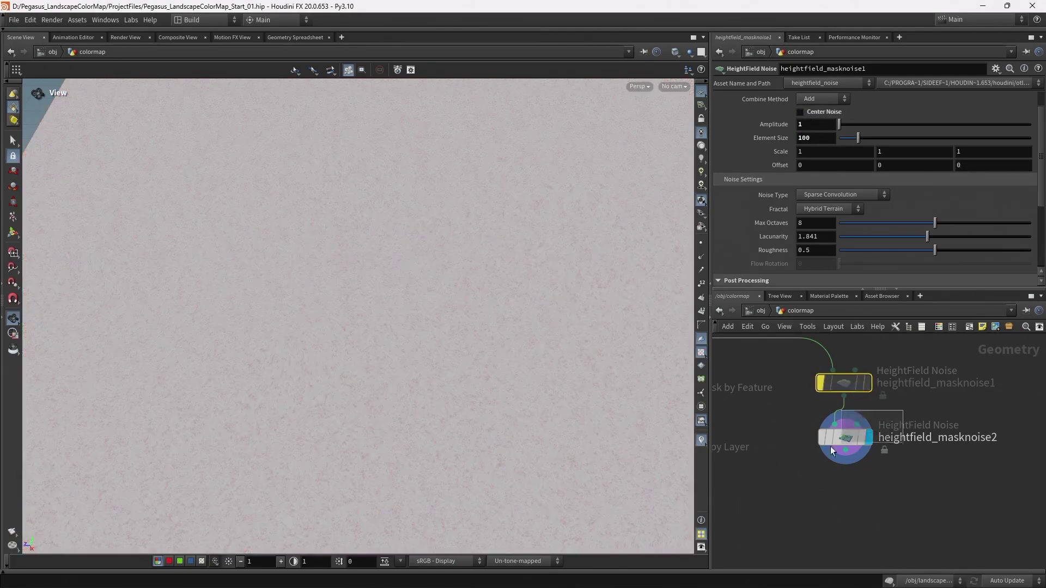
click(865, 439)
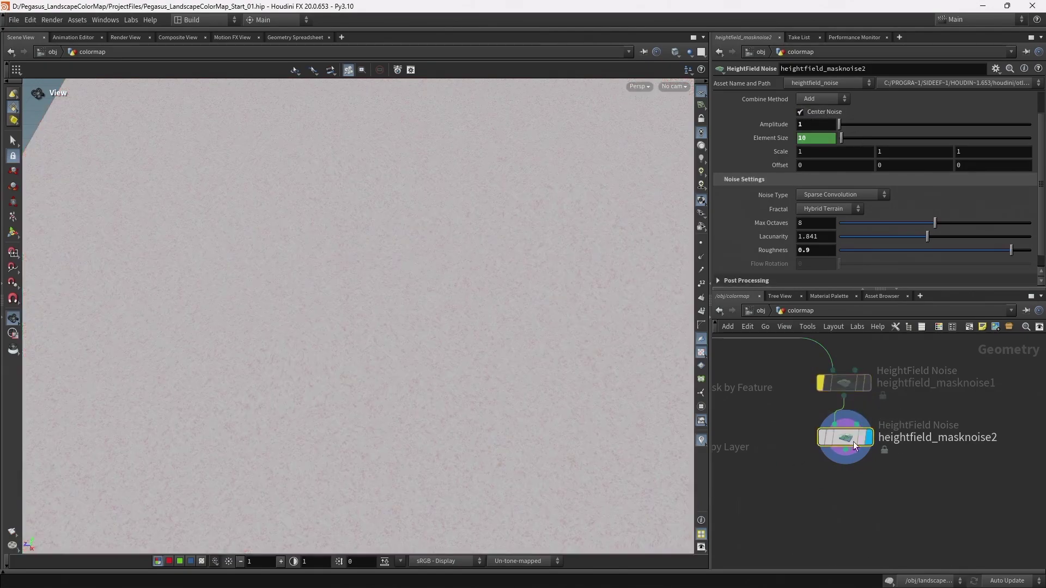
click(809, 113)
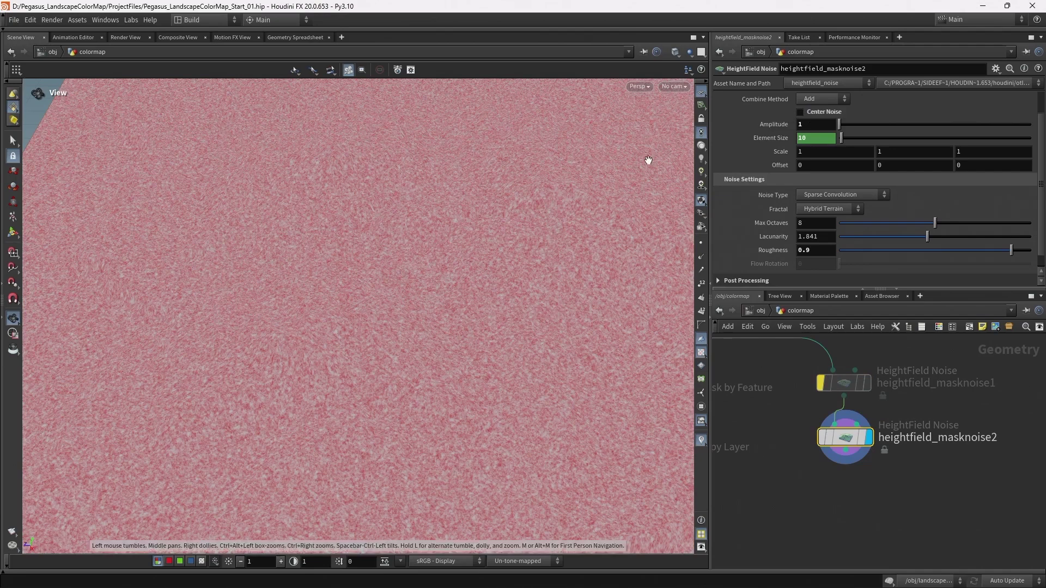
scroll(478, 357, down, 5)
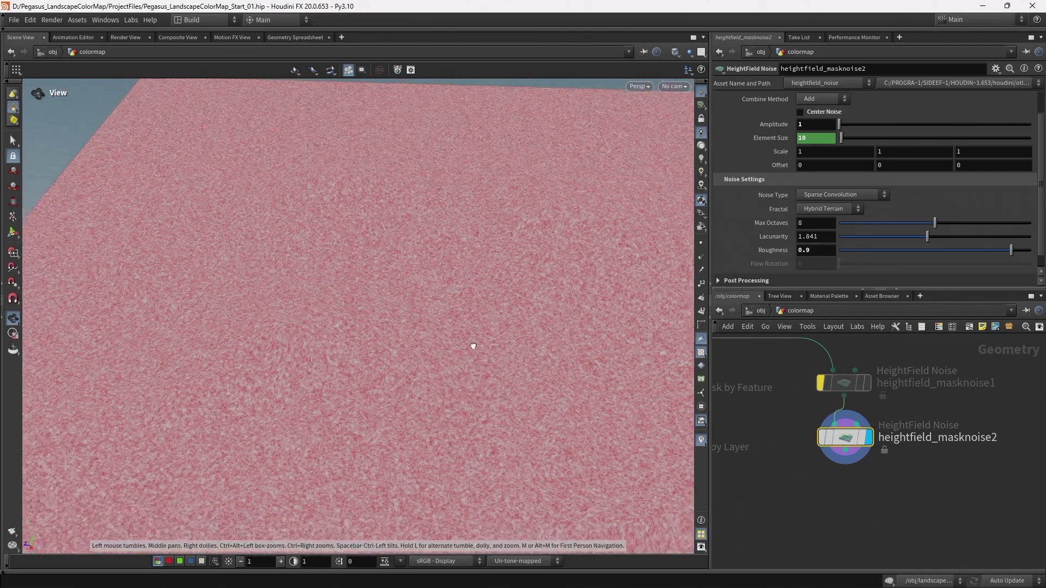
click(801, 113)
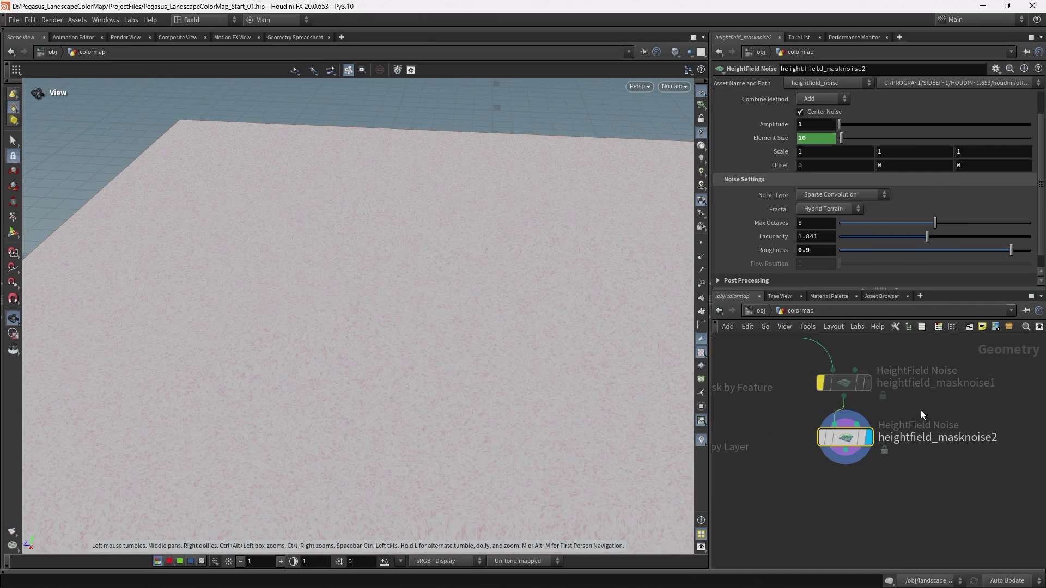
click(848, 384)
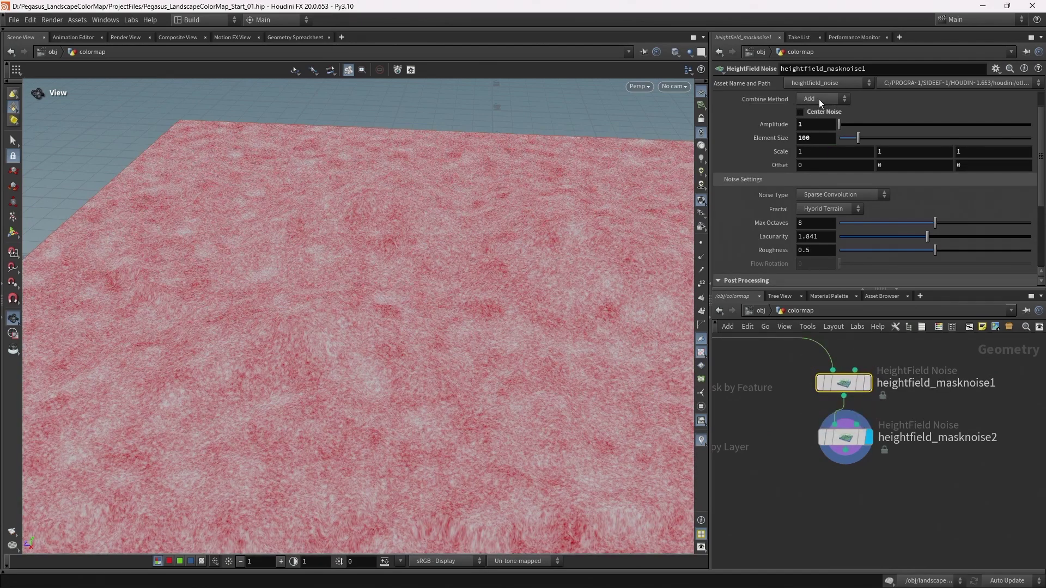
Inspect the combined noise mask up close across the terrain, comparing it with heightfield_masknoise1's result alone
click(844, 437)
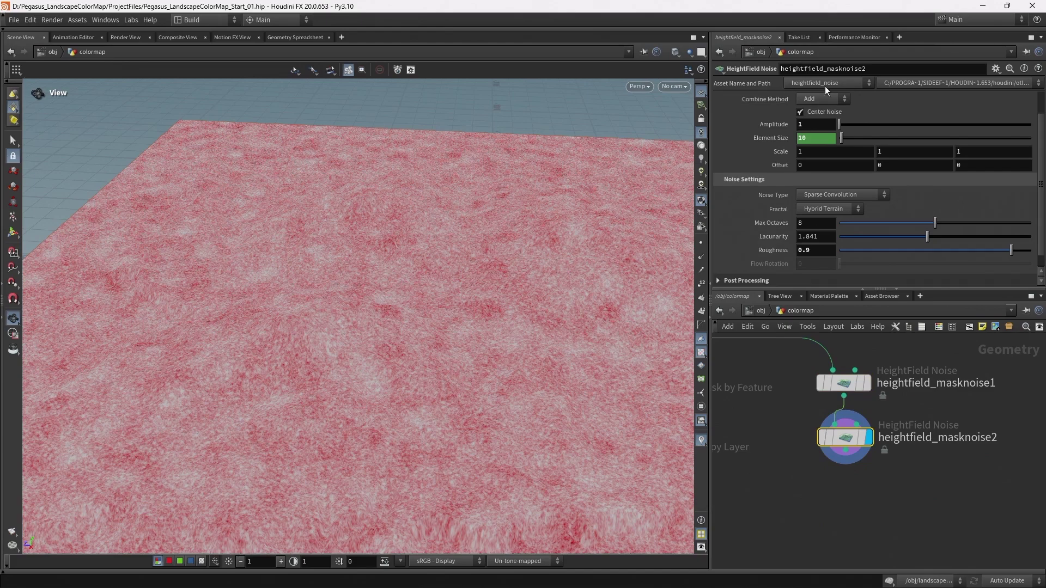
right_drag(485, 332, 467, 360)
drag(467, 360, 538, 347)
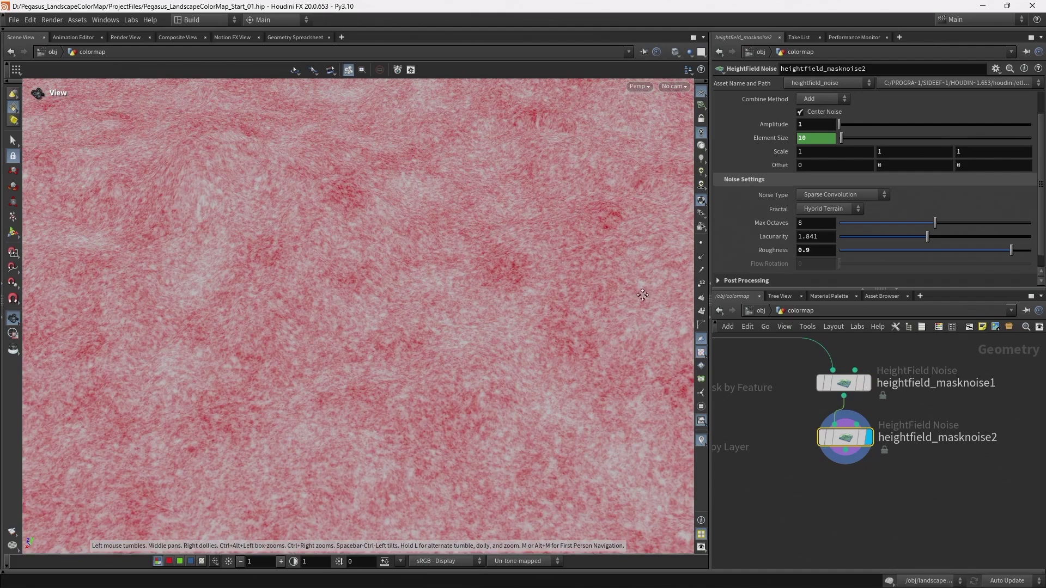
drag(645, 294, 479, 292)
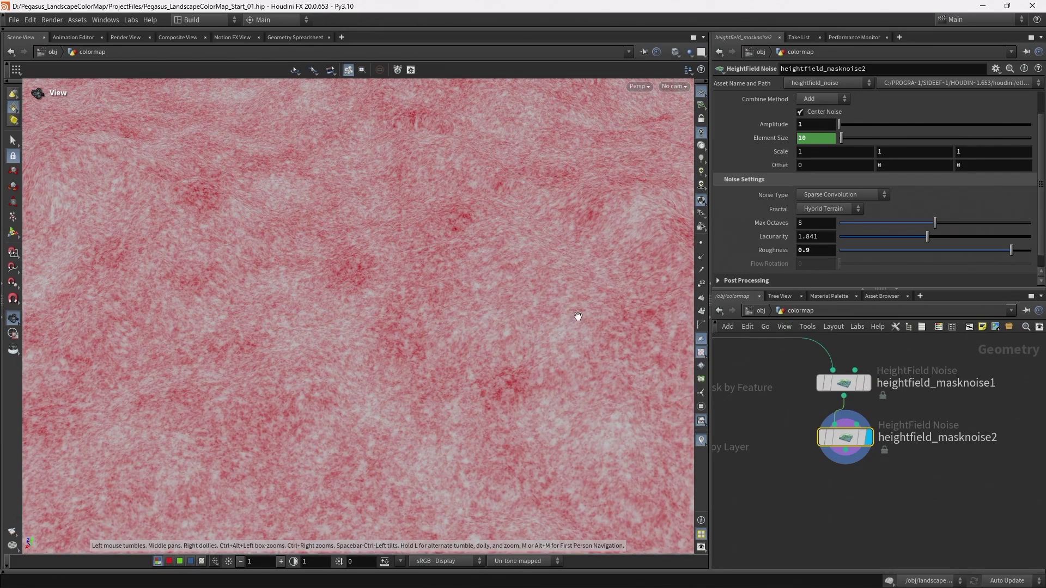
click(867, 383)
click(869, 438)
drag(616, 374, 464, 354)
Add a HeightField Copy Layer node below heightfield_masknoise2, wired to its output
click(846, 451)
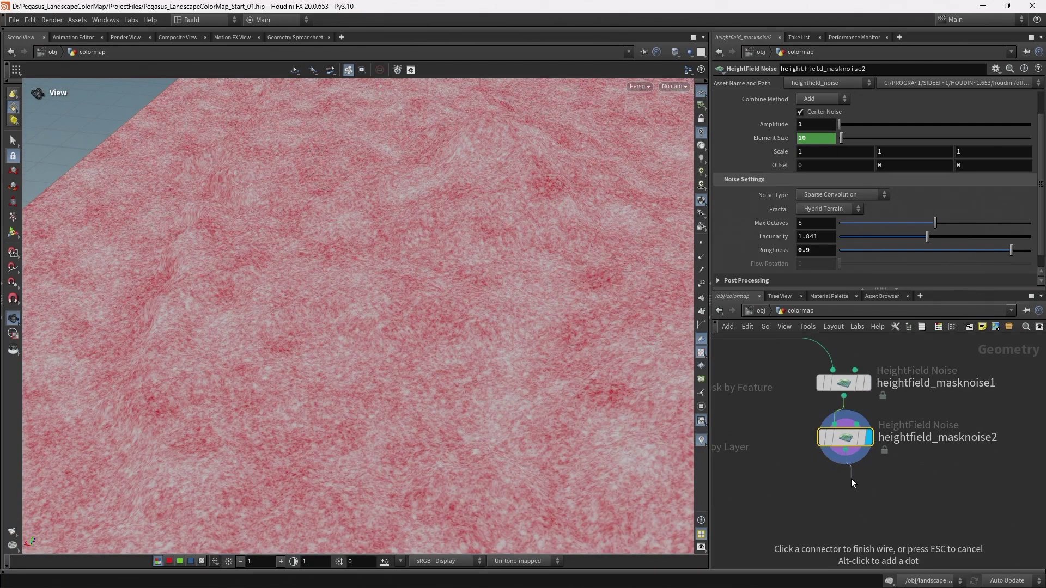
key(Tab)
text(hf copy)
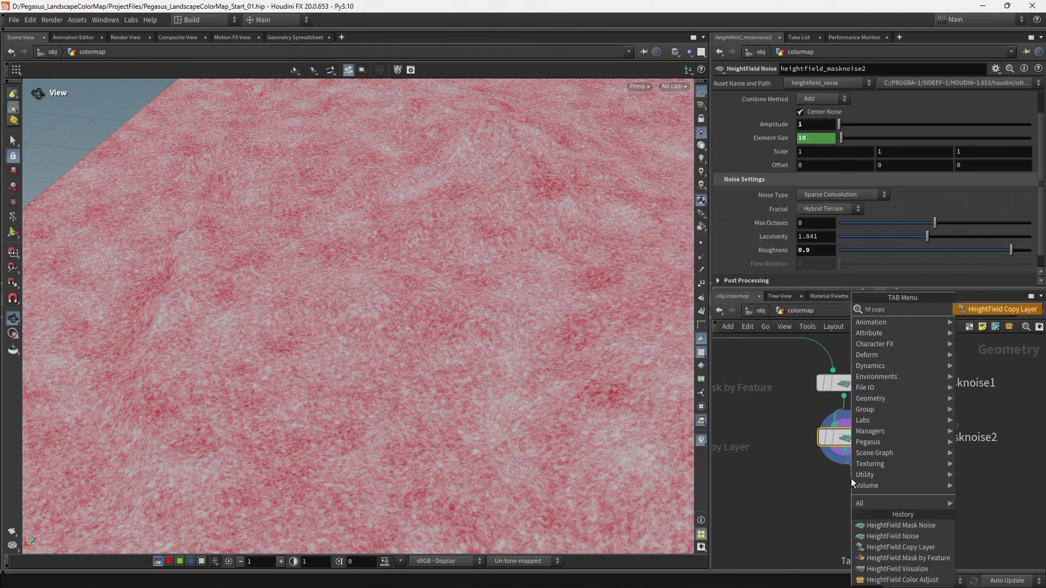
key(Return)
click(852, 485)
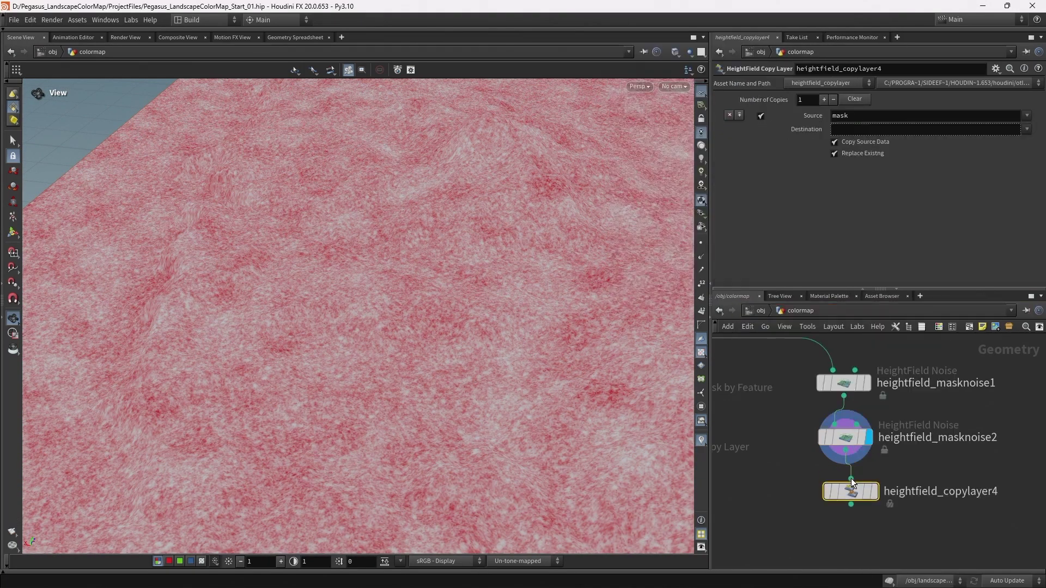
Set the new HeightField Copy Layer's destination to $OS, display the node and rename it soil
click(879, 124)
text($OS)
key(Return)
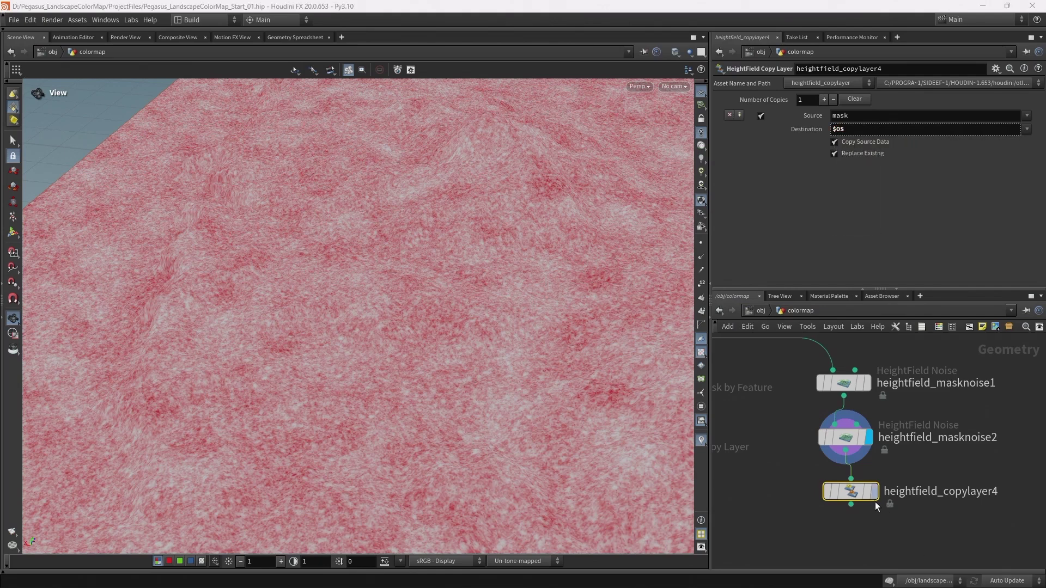
drag(861, 493, 854, 502)
double_click(906, 500)
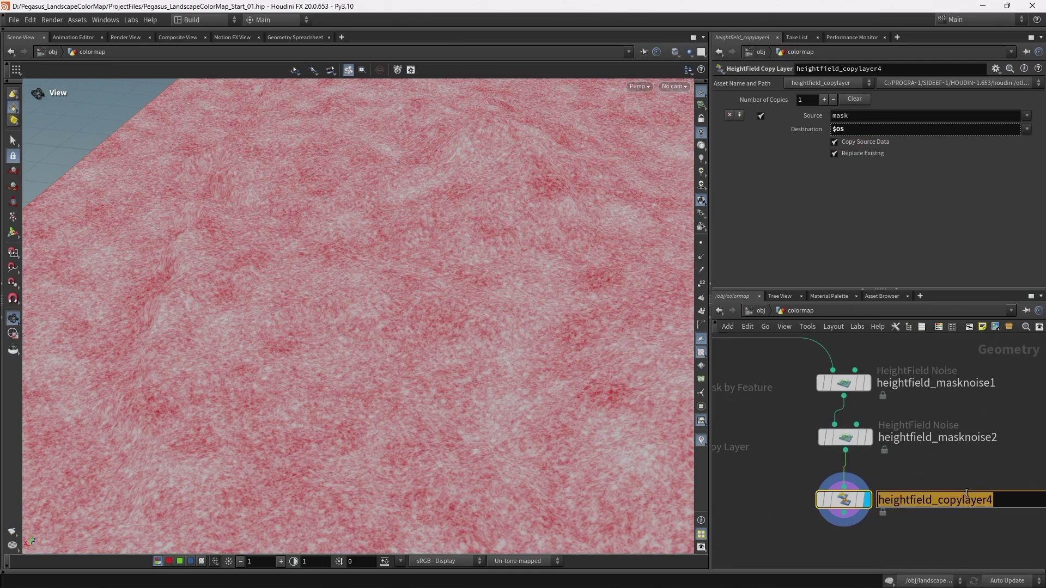
text(soil)
key(Return)
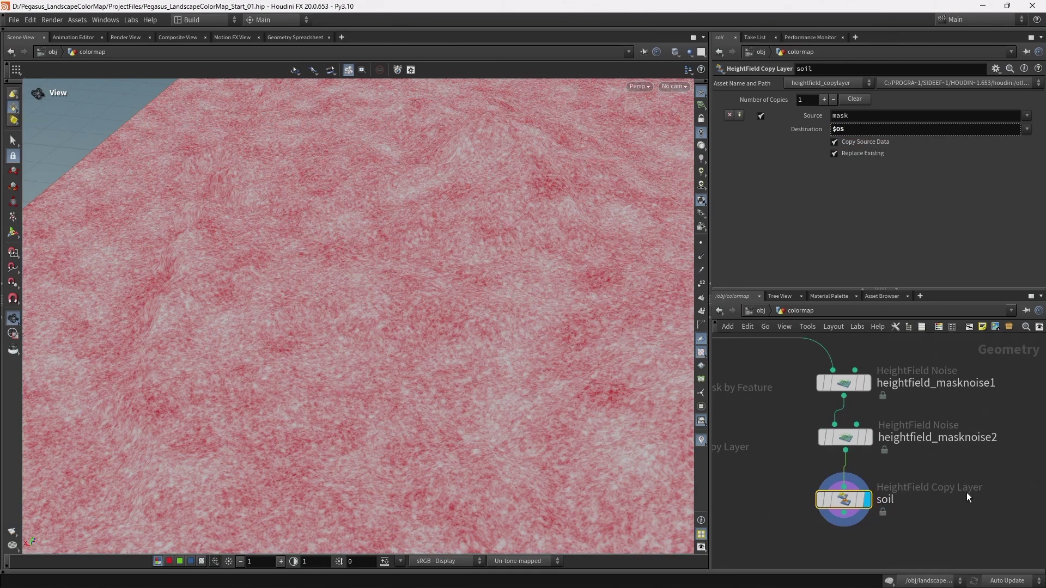
Examine the soil mask up close and review the ends of the curvature, slope and soil branches in the network
scroll(448, 306, up, 3)
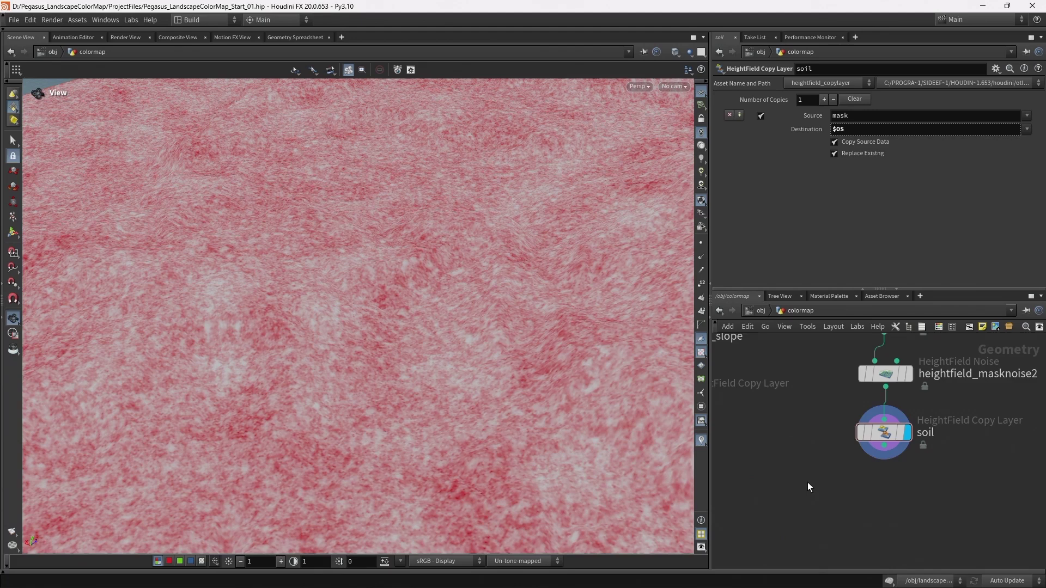
middle_drag(809, 484, 932, 479)
scroll(866, 481, down, 2)
scroll(934, 478, down, 1)
drag(1012, 477, 939, 400)
drag(980, 494, 824, 392)
drag(835, 396, 815, 396)
click(802, 458)
middle_drag(808, 468, 849, 429)
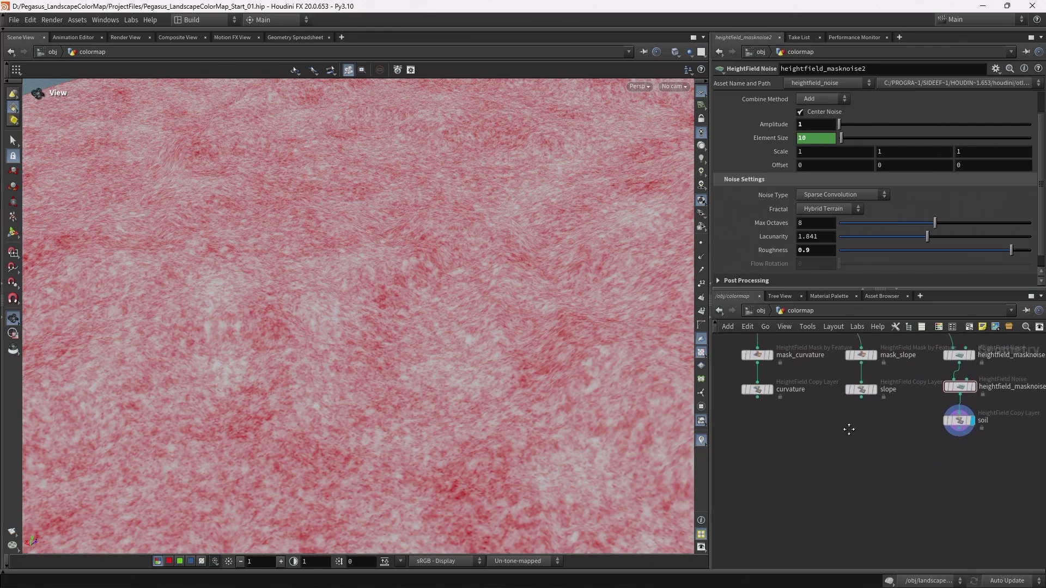
Add a HeightField Layer node fed by curvature as its first input and slope as its second, and display it
click(757, 397)
scroll(776, 430, up, 1)
key(Tab)
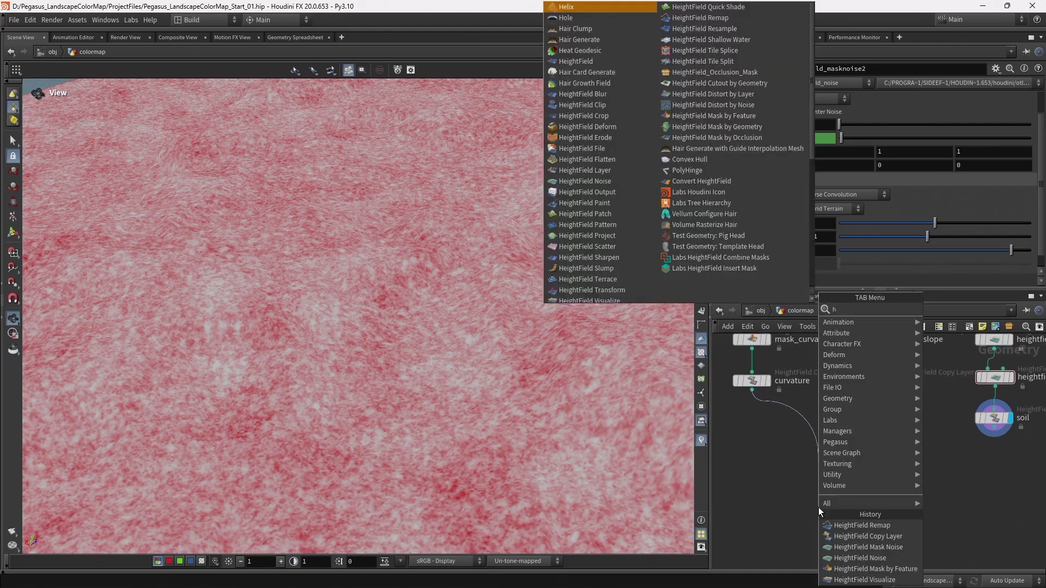
key(Escape)
click(819, 508)
drag(818, 508, 845, 468)
click(878, 391)
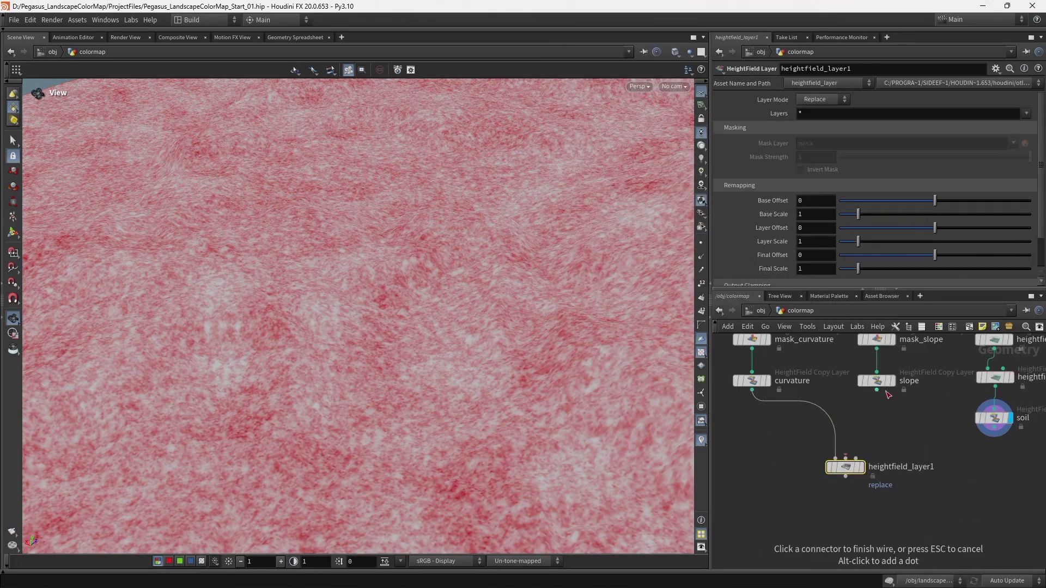
click(853, 460)
click(862, 470)
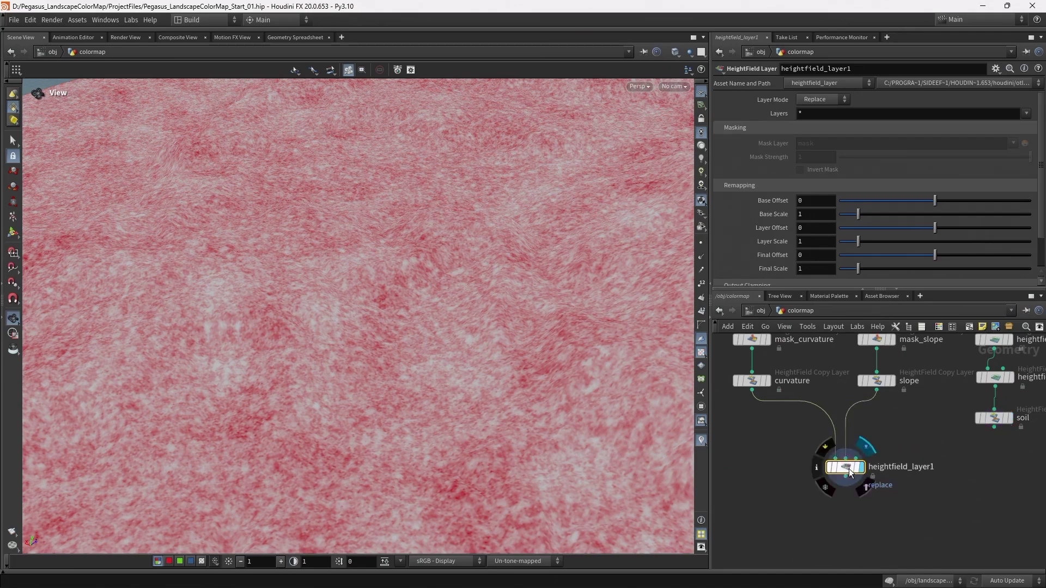
Duplicate the HeightField Layer node below the first, wiring heightfield_layer1 and soil into its first and second inputs
middle_drag(928, 486, 912, 460)
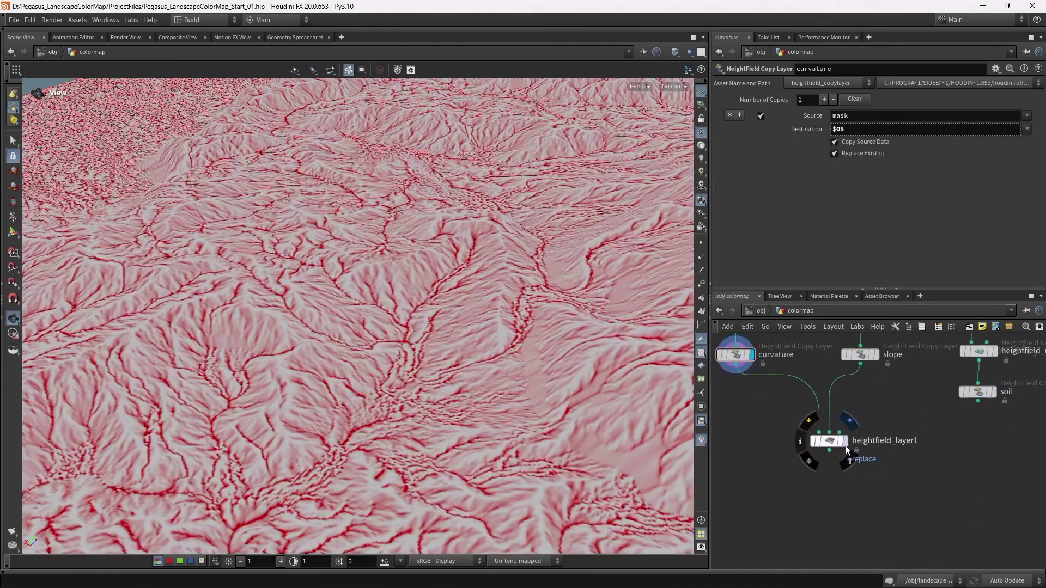
click(846, 444)
alt+drag(832, 443, 862, 524)
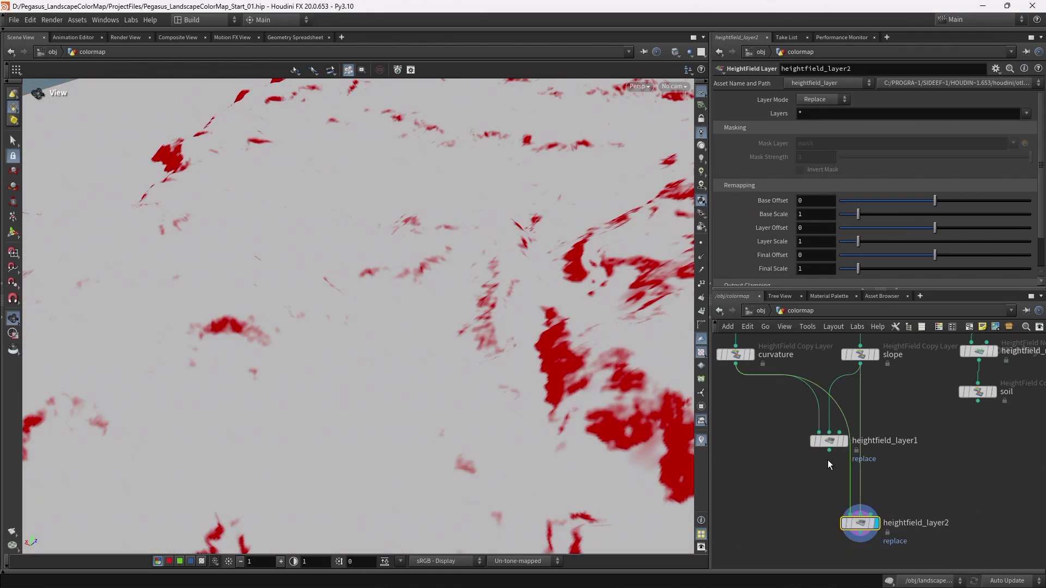
click(828, 452)
click(846, 504)
drag(860, 523, 889, 517)
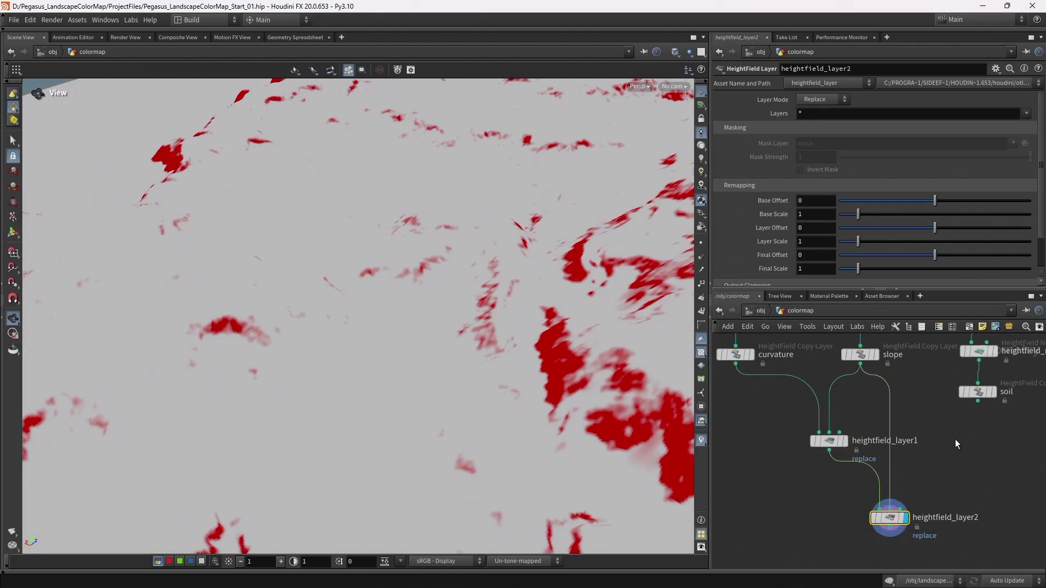
click(978, 402)
click(890, 510)
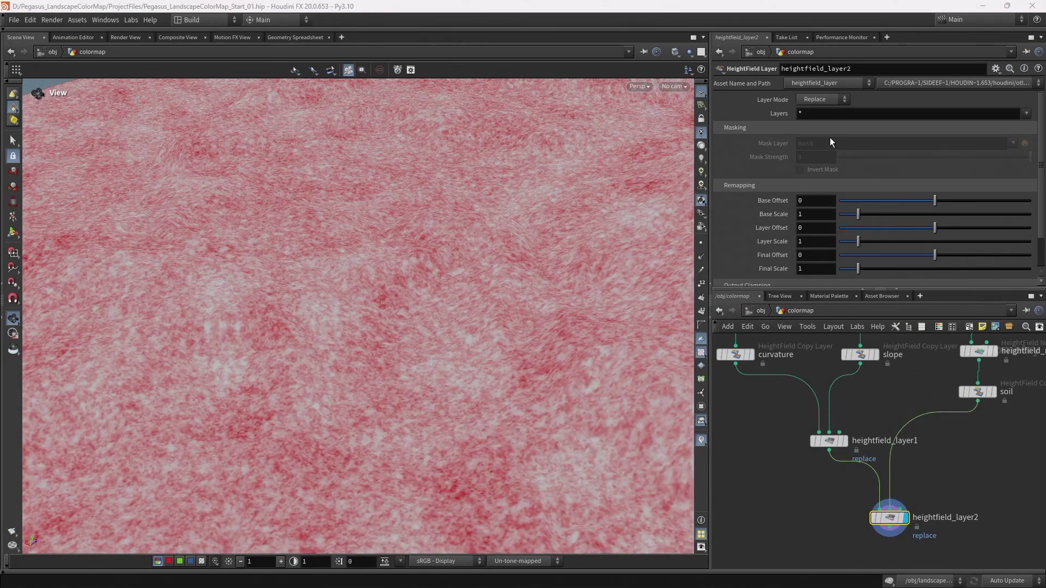
Add a HeightField Mask Clear node below heightfield_layer2, wired to its output, and display it
middle_drag(941, 478, 937, 423)
click(888, 474)
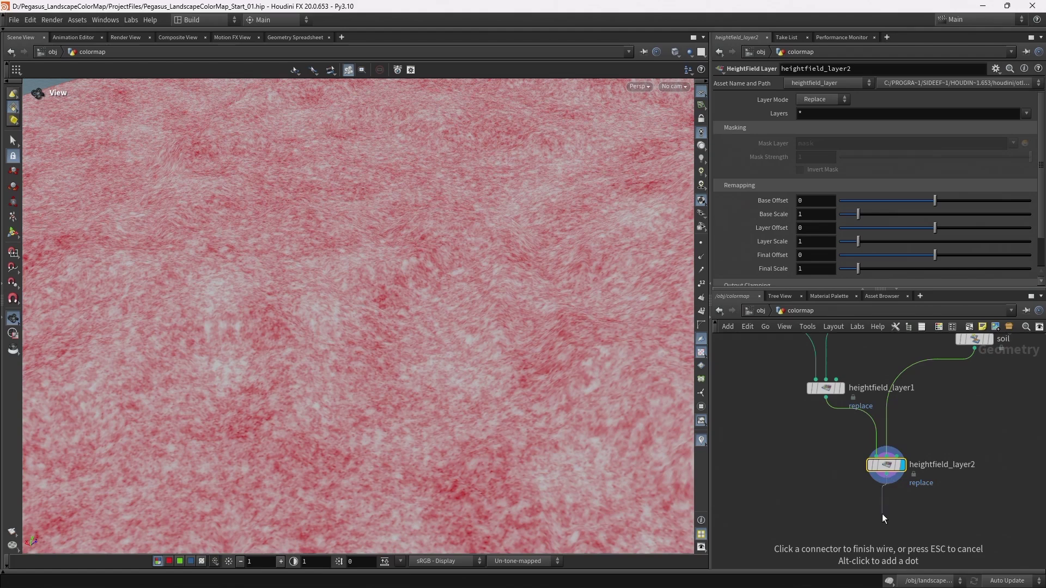
key(Tab)
text(hf)
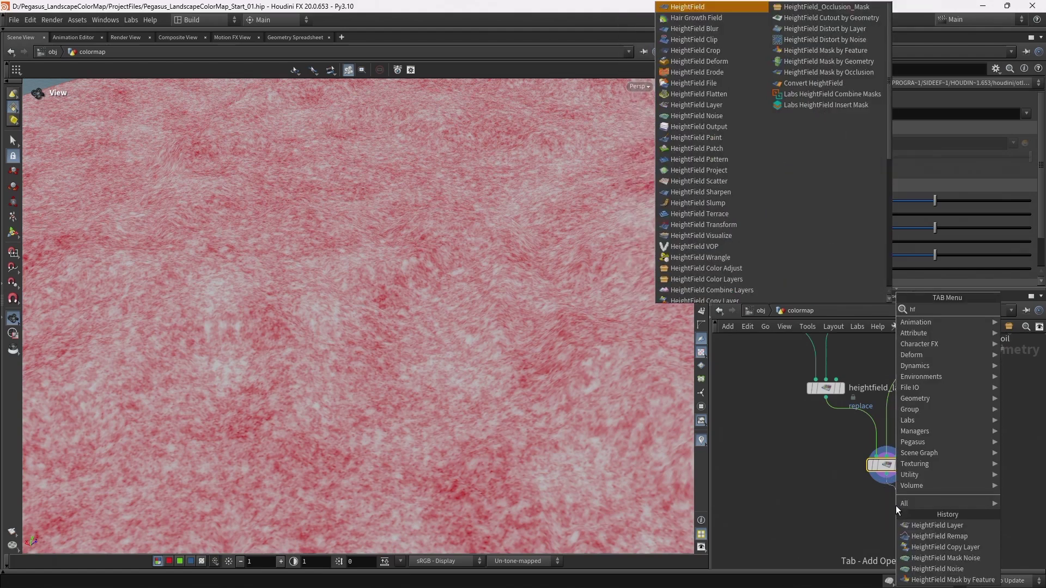
text( clear)
key(Down)
key(Down)
key(Return)
click(896, 506)
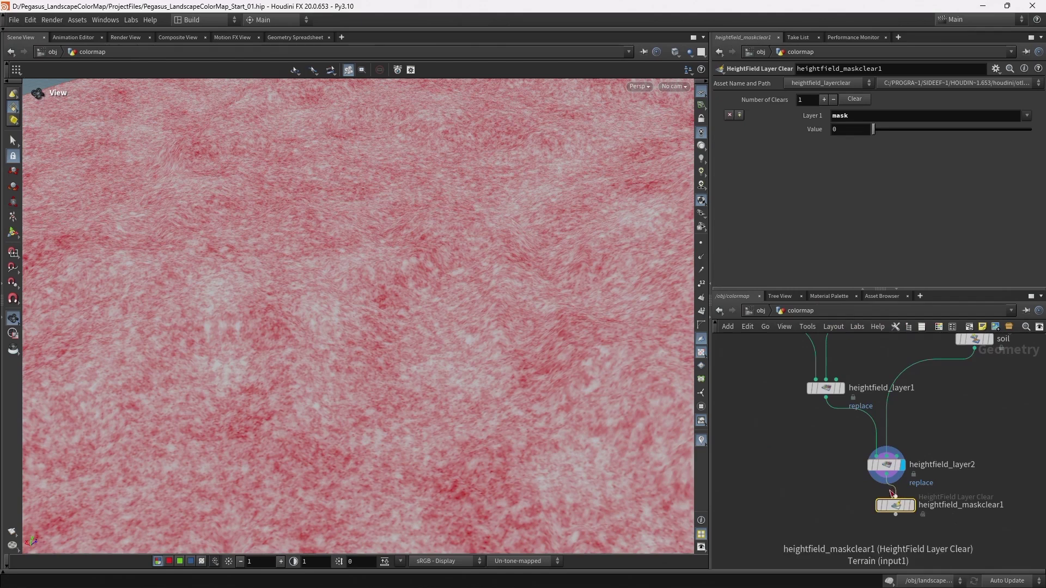
drag(895, 506, 887, 516)
click(903, 515)
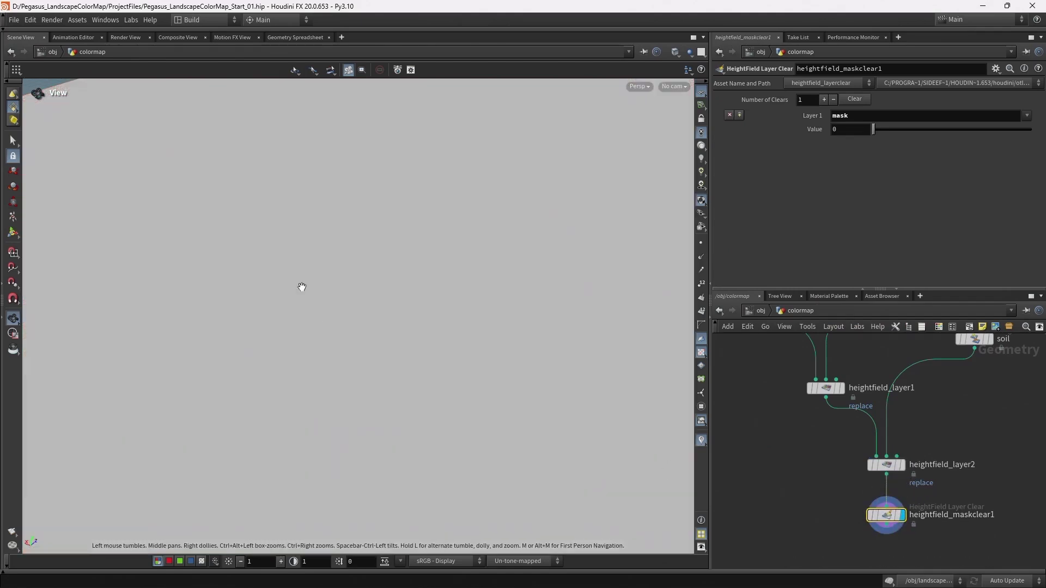
Add a HeightField Combine Layers node below heightfield_maskclear1, wired to its output, and display it
middle_drag(970, 494, 945, 410)
click(874, 445)
key(Tab)
text(hf)
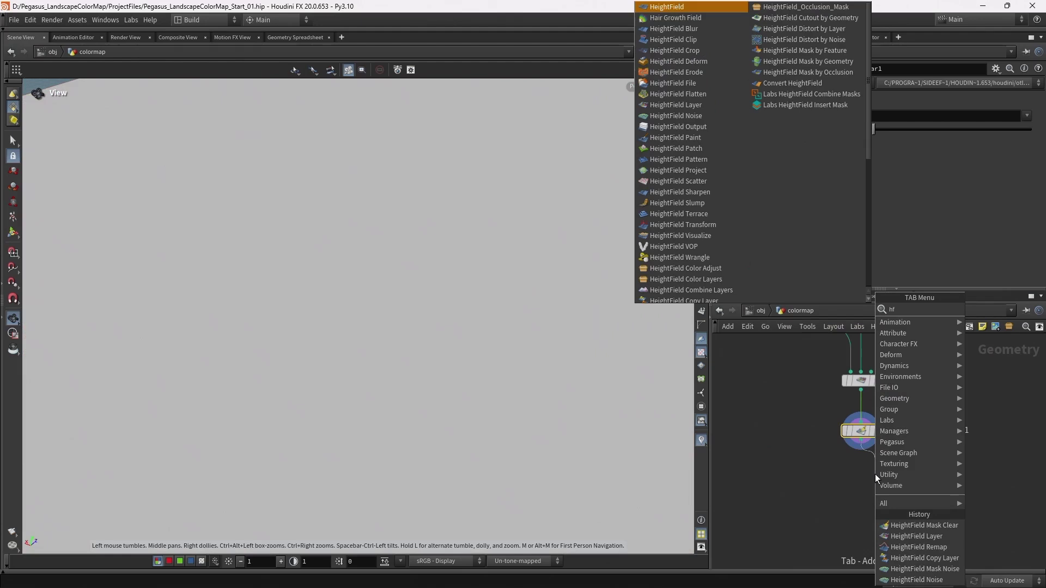
text(com)
key(Return)
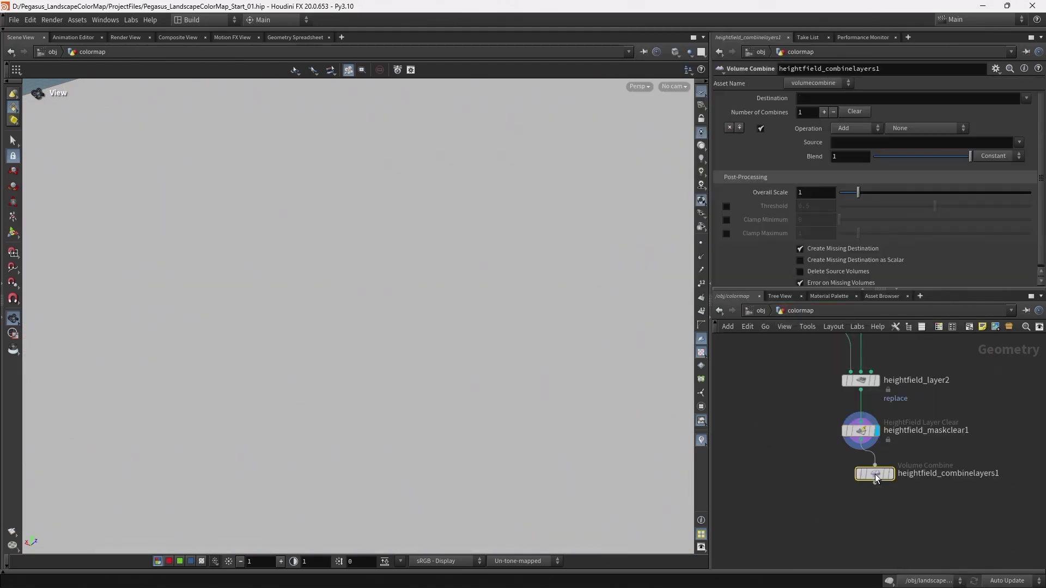
click(860, 482)
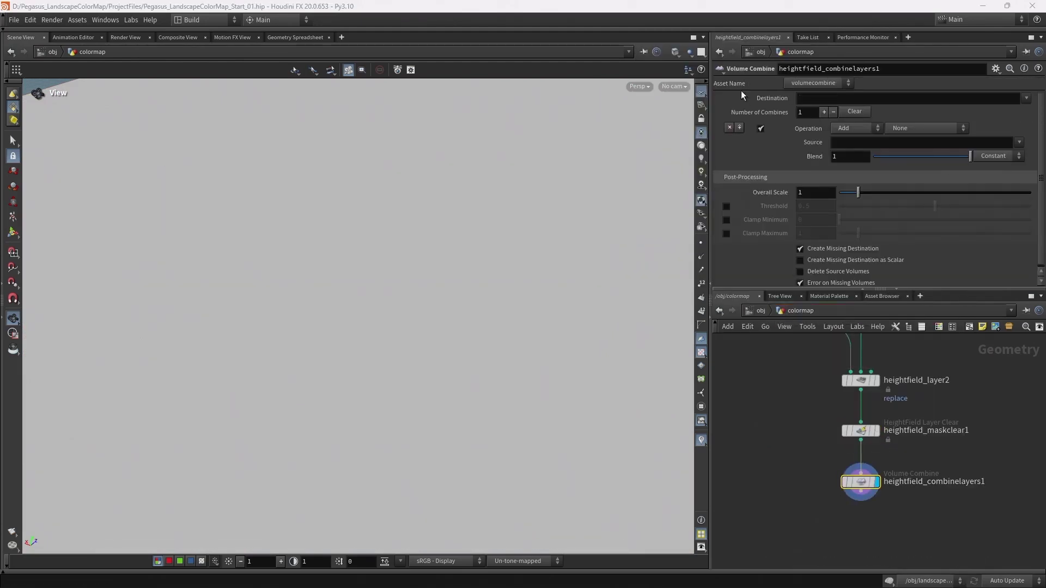
Set the combine node's destination to mask and its first operation to Copy with slope as the source
click(821, 97)
text(mask)
key(Return)
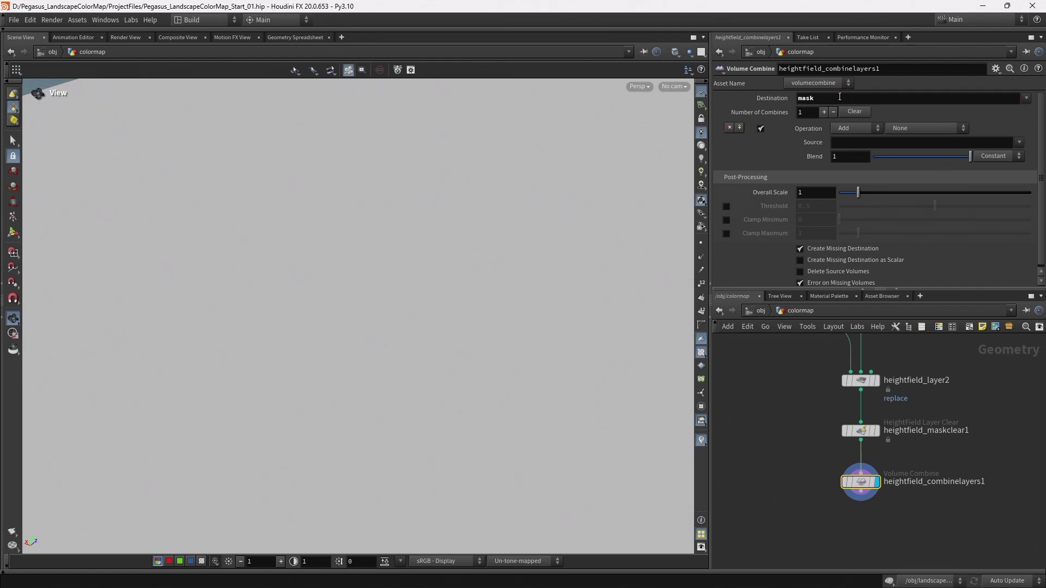
click(851, 130)
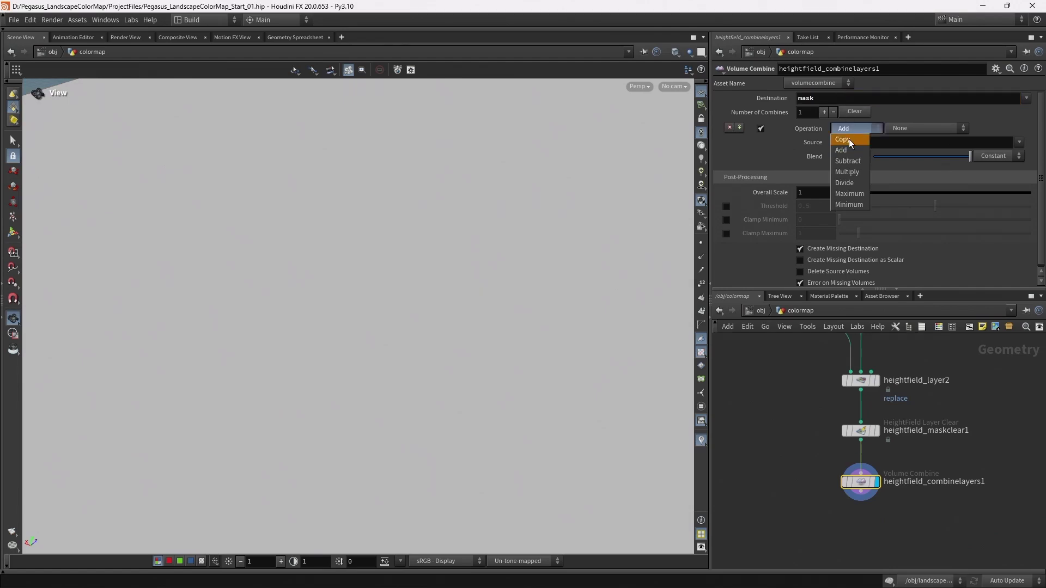
click(848, 139)
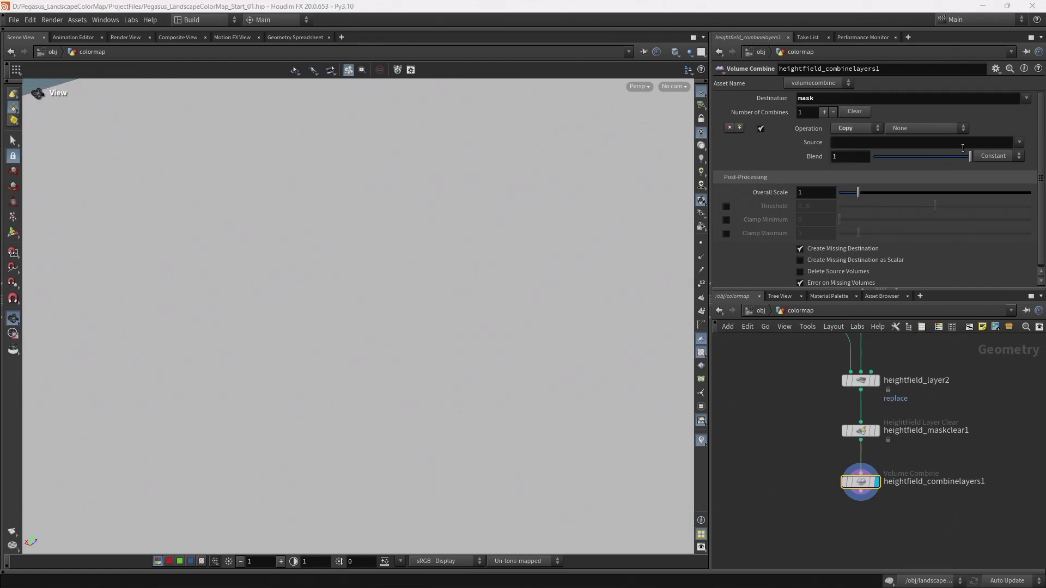
click(1019, 142)
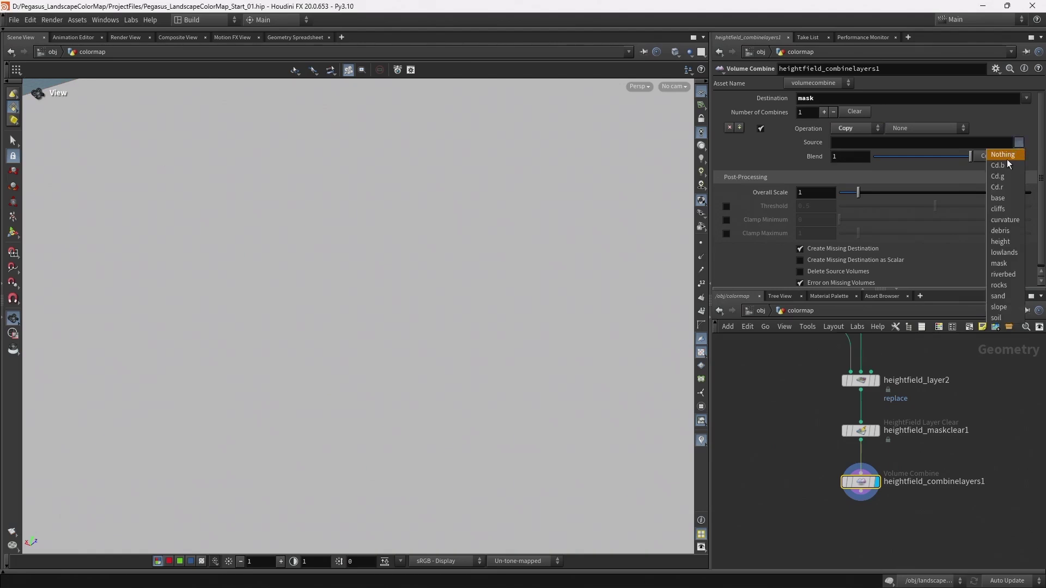
click(1002, 307)
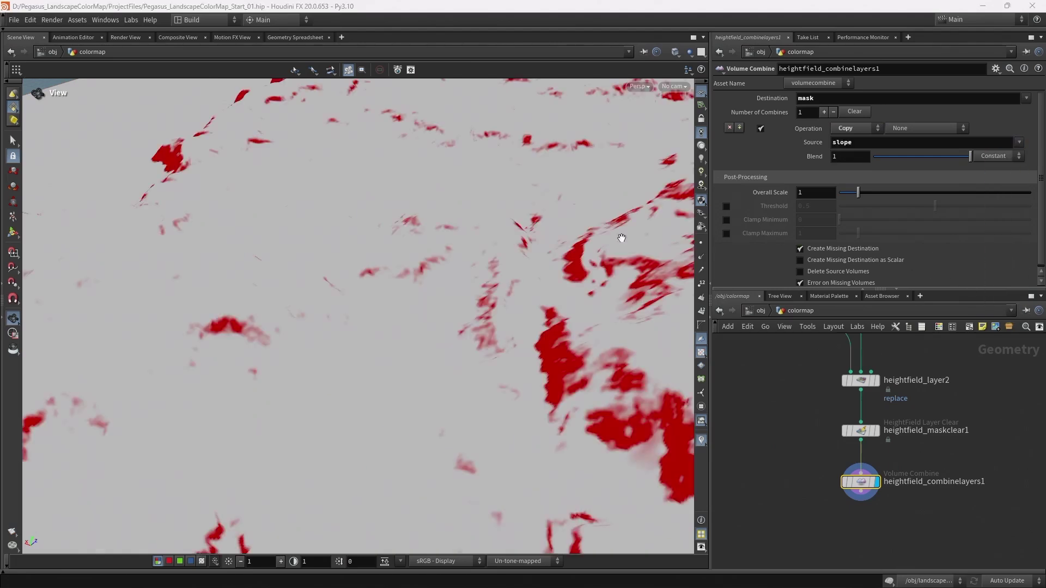
drag(532, 233, 430, 238)
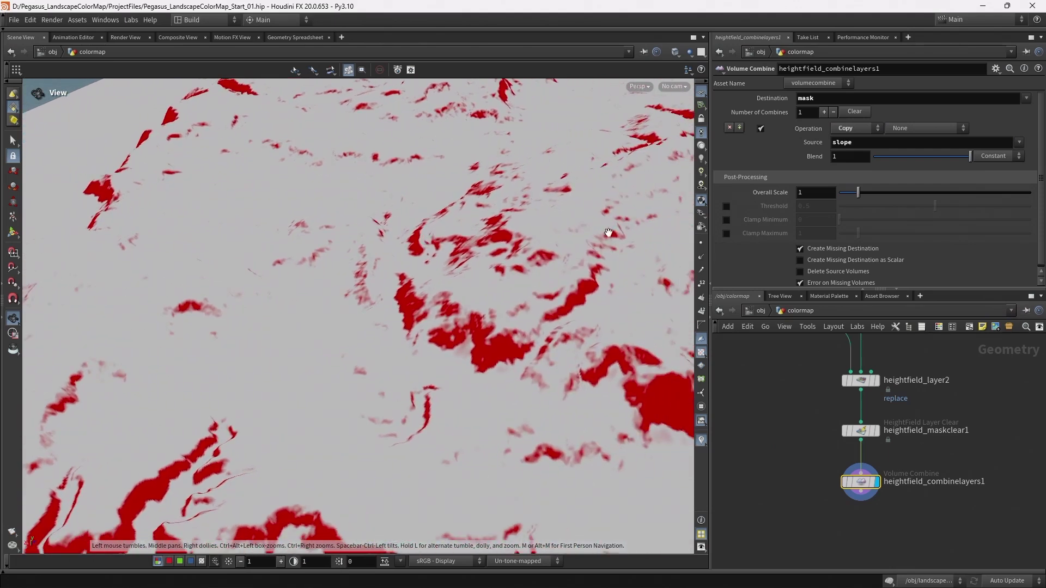
Add a second combine entry using the Copy operation with curvature as its source
click(824, 110)
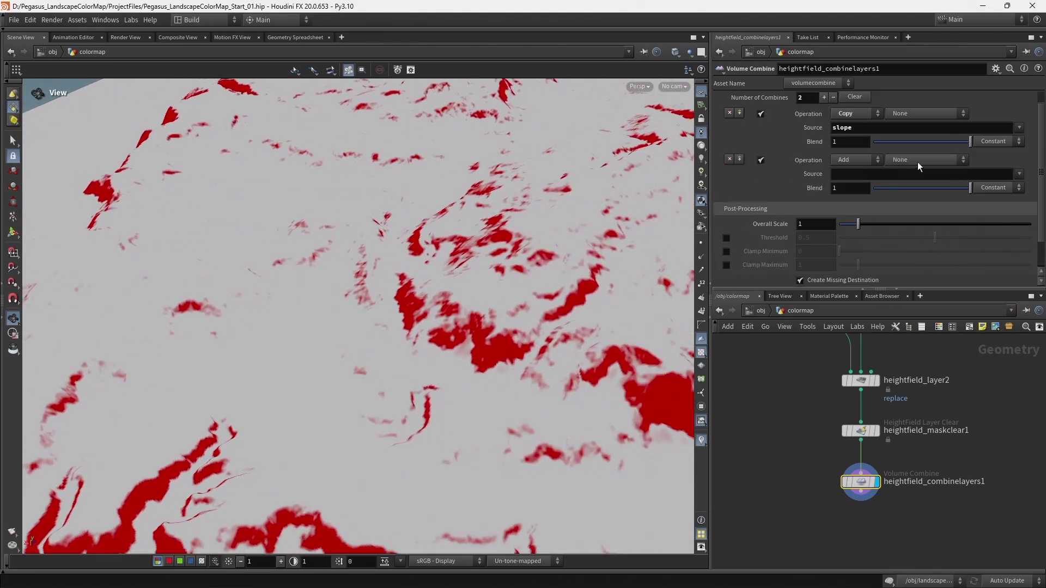
click(860, 162)
click(843, 171)
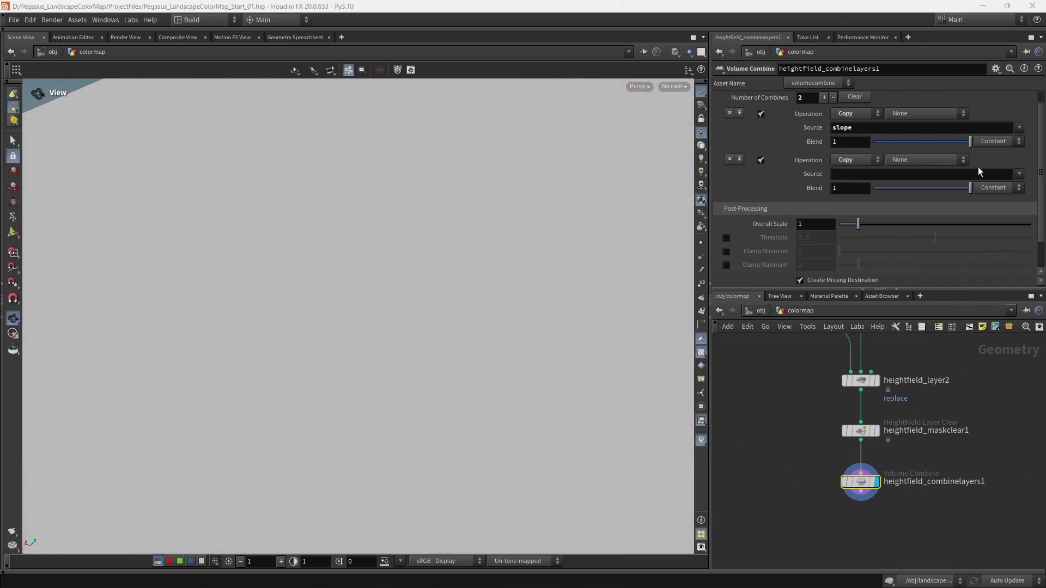
click(1019, 174)
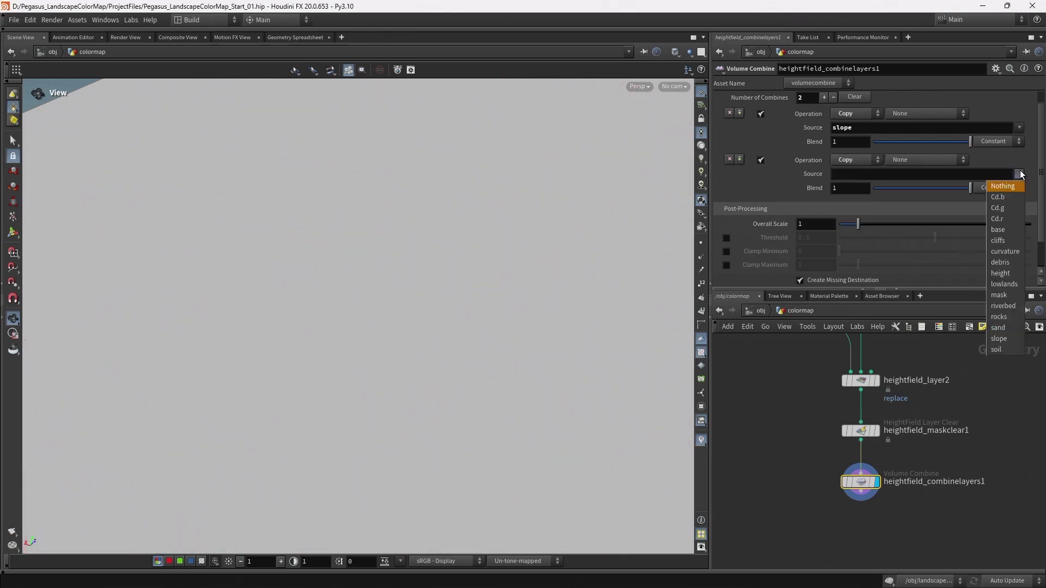
click(1007, 252)
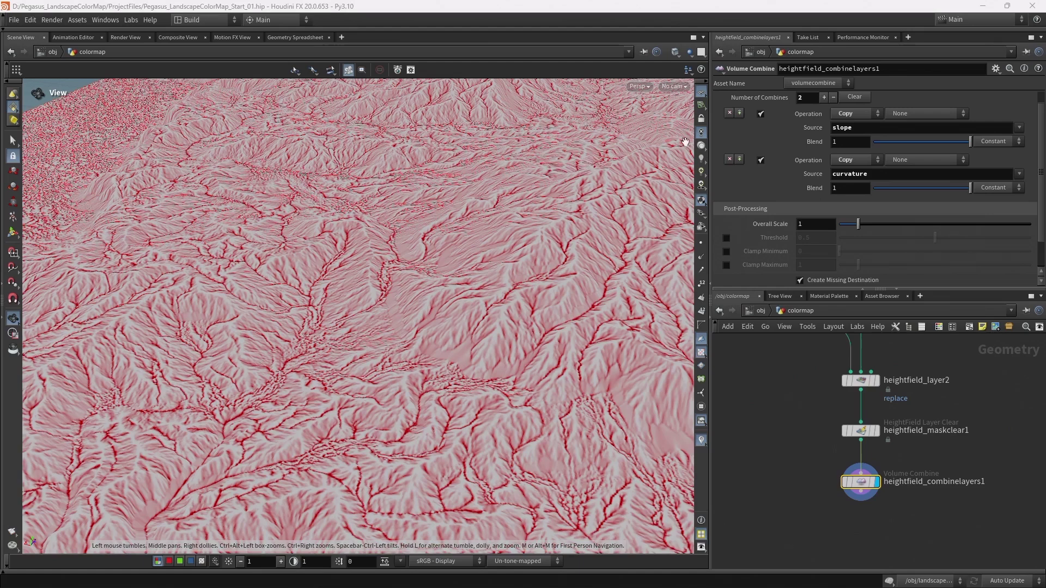
mouse_move(964, 144)
mouse_down()
mouse_move(919, 145)
mouse_move(981, 143)
mouse_up()
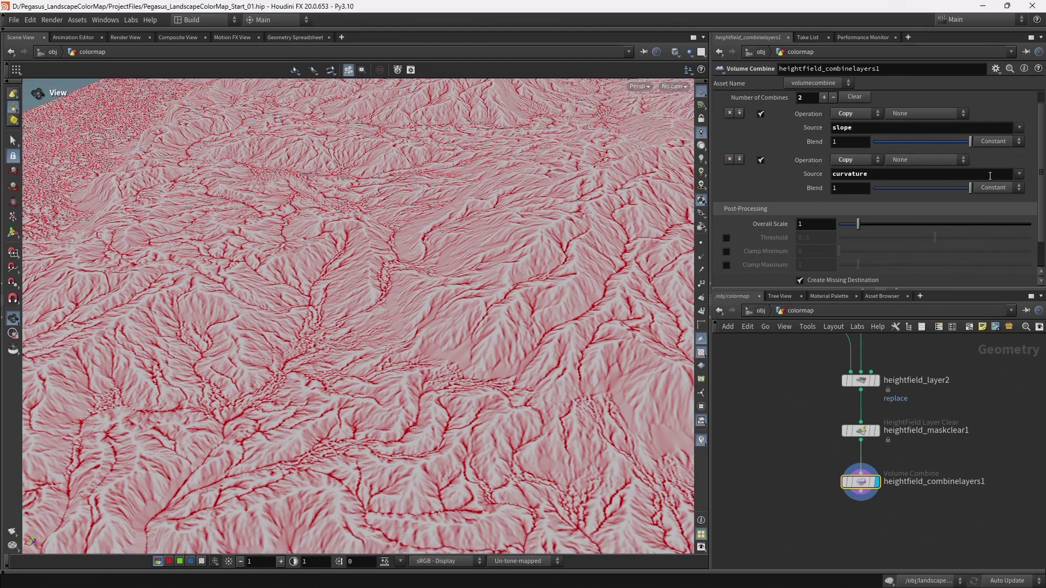
Set the Blend of both the slope and curvature entries to 0.5
drag(968, 188, 907, 187)
drag(958, 141, 920, 141)
double_click(850, 143)
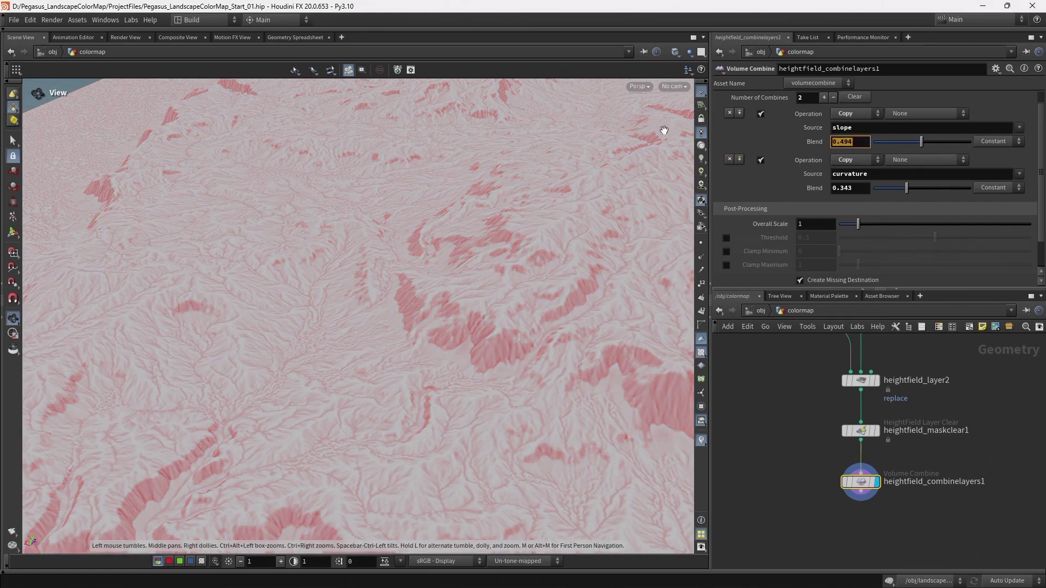
text(0.5)
key(Tab)
key(Tab)
text(0.5)
key(Return)
Try the curvature entry's Blend at 1 to compare the resulting mask, and undo the change
drag(429, 355, 456, 348)
drag(923, 191, 977, 188)
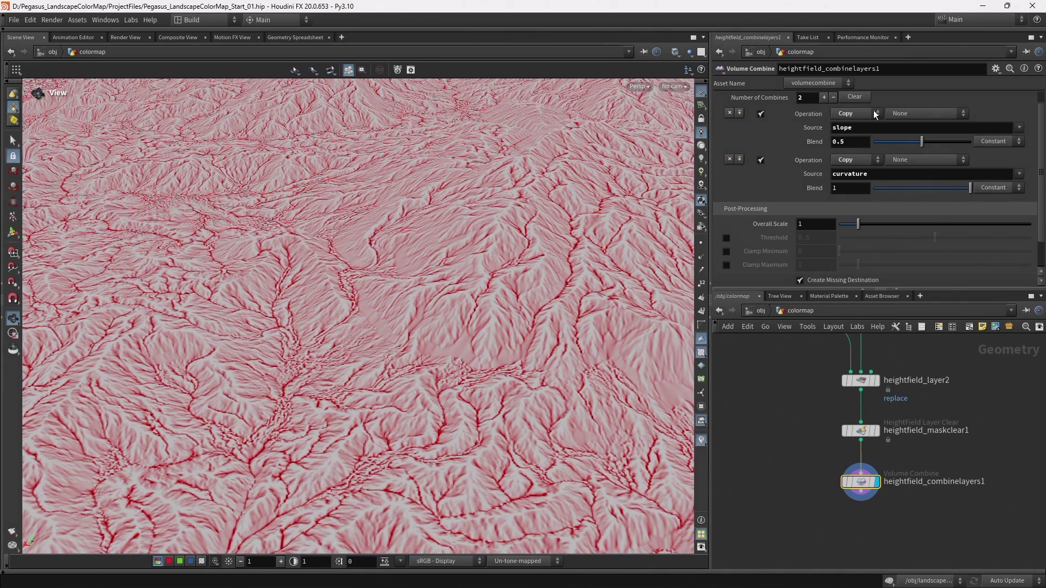
key(ctrl+z)
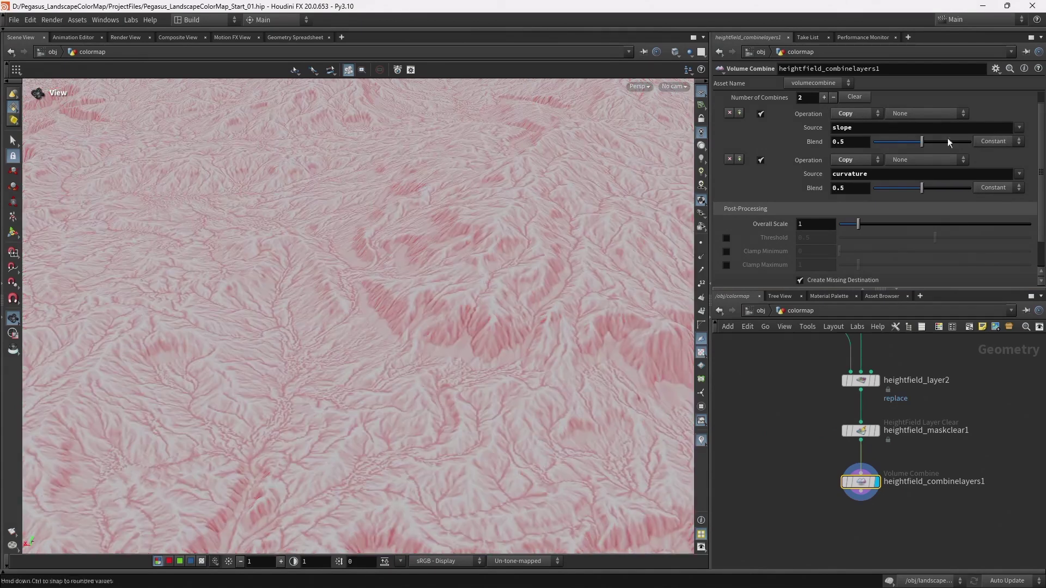
Add a third entry to the combine node using the Add operation with soil as its source
click(822, 96)
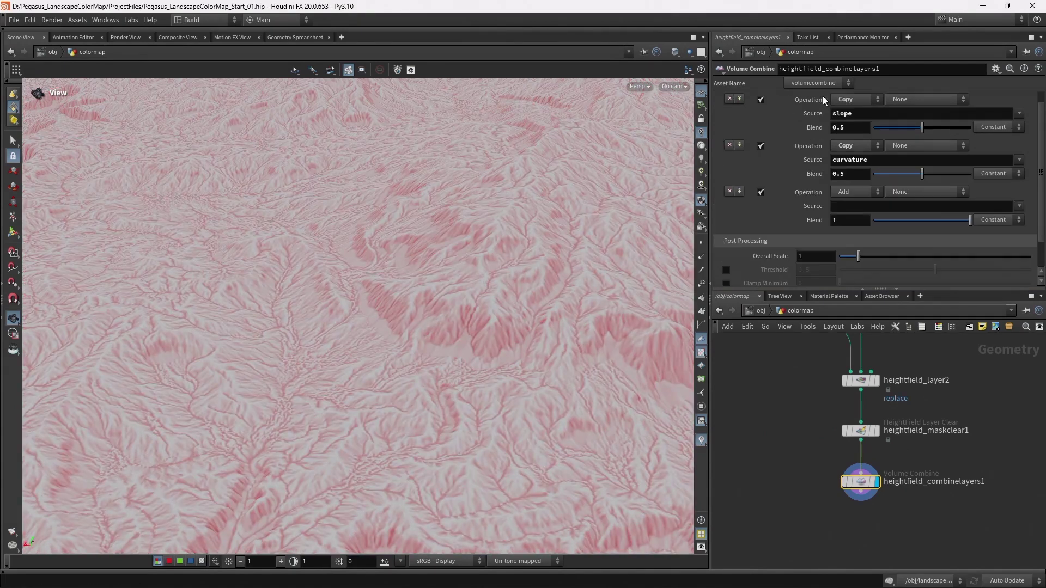
click(1019, 206)
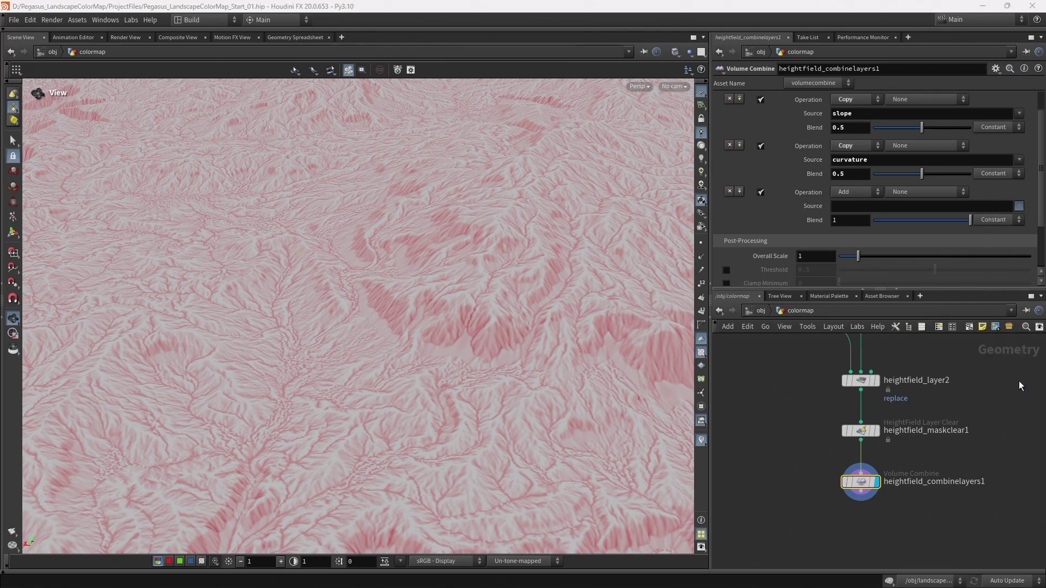
click(1006, 381)
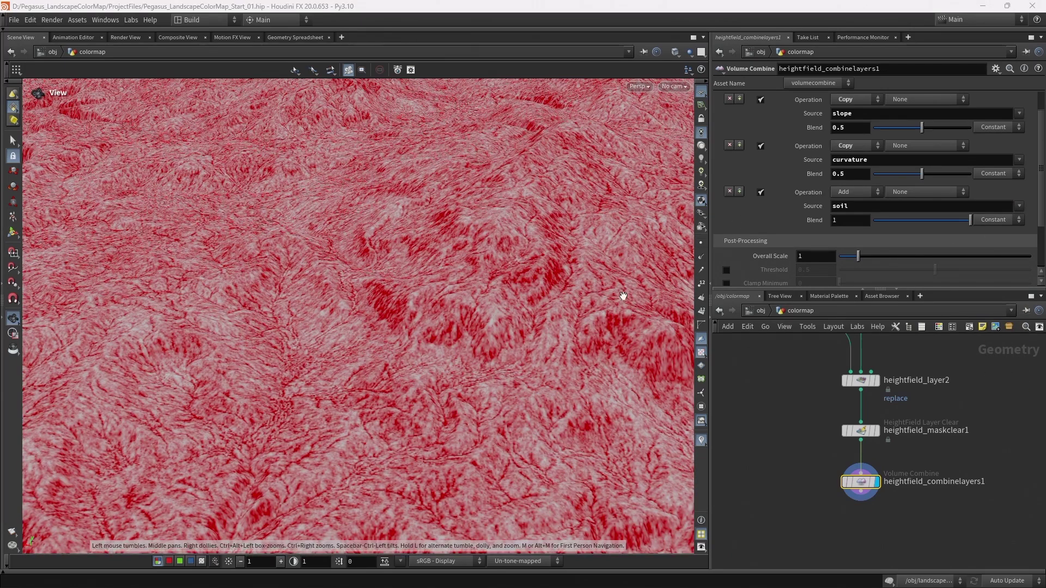
drag(967, 220, 1006, 224)
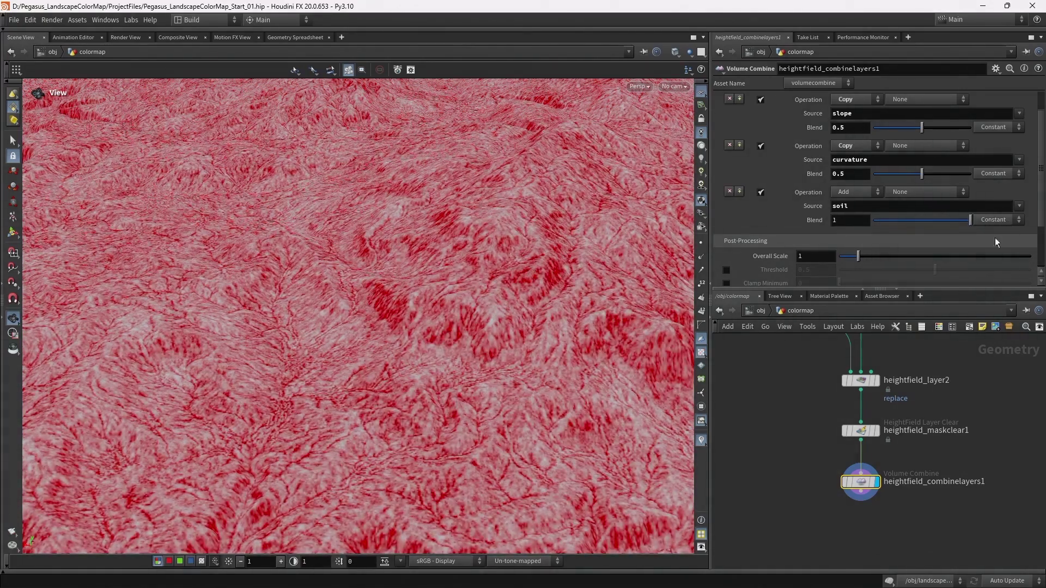
Insert a HeightField Remap node between the mask clear and combine layers nodes
middle_drag(946, 378, 935, 477)
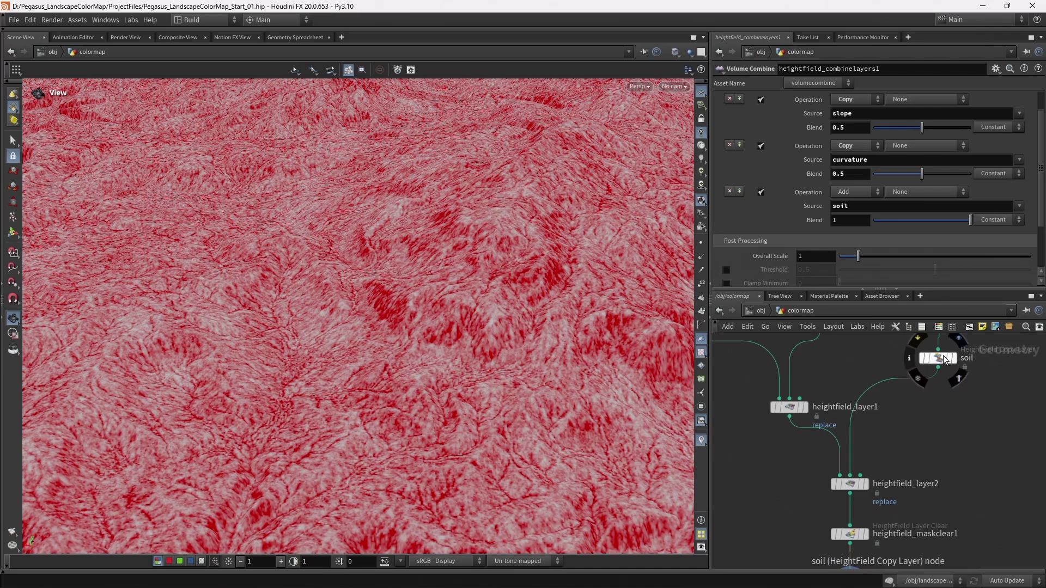
middle_drag(947, 388, 953, 361)
scroll(924, 460, up, 3)
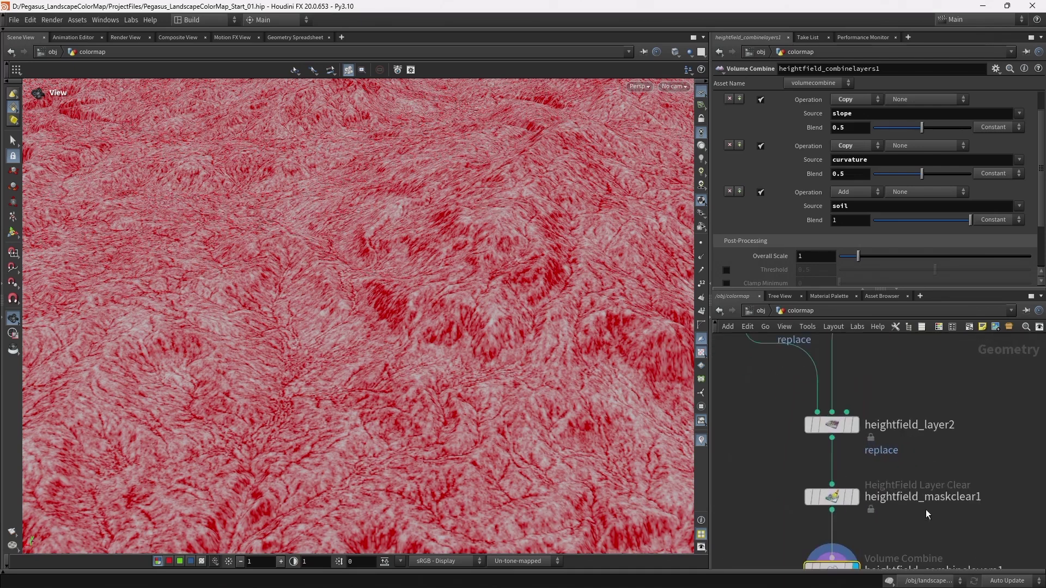
middle_drag(926, 511, 924, 385)
drag(842, 436, 844, 464)
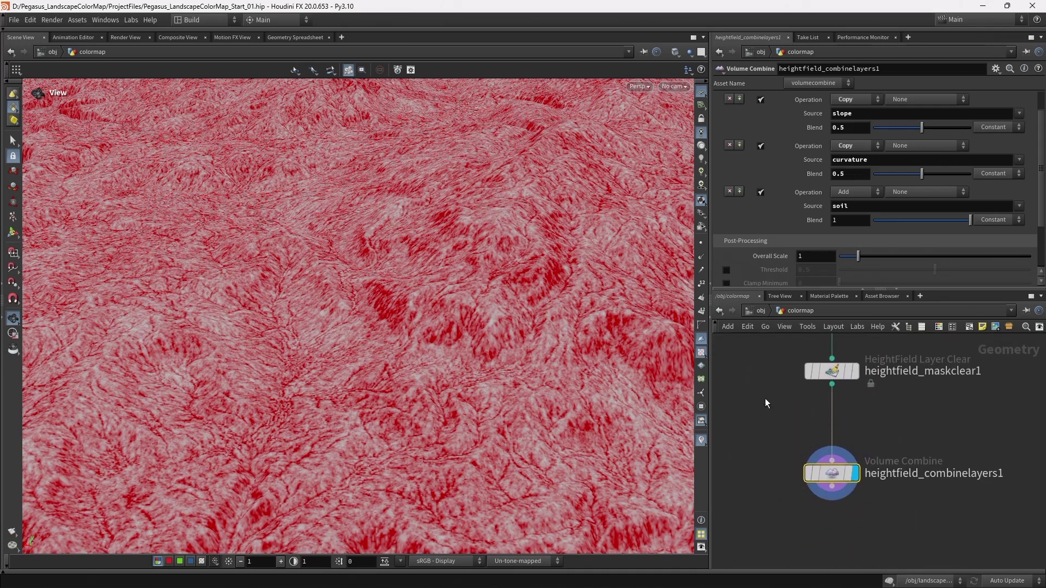
click(832, 407)
key(Tab)
text(hf re)
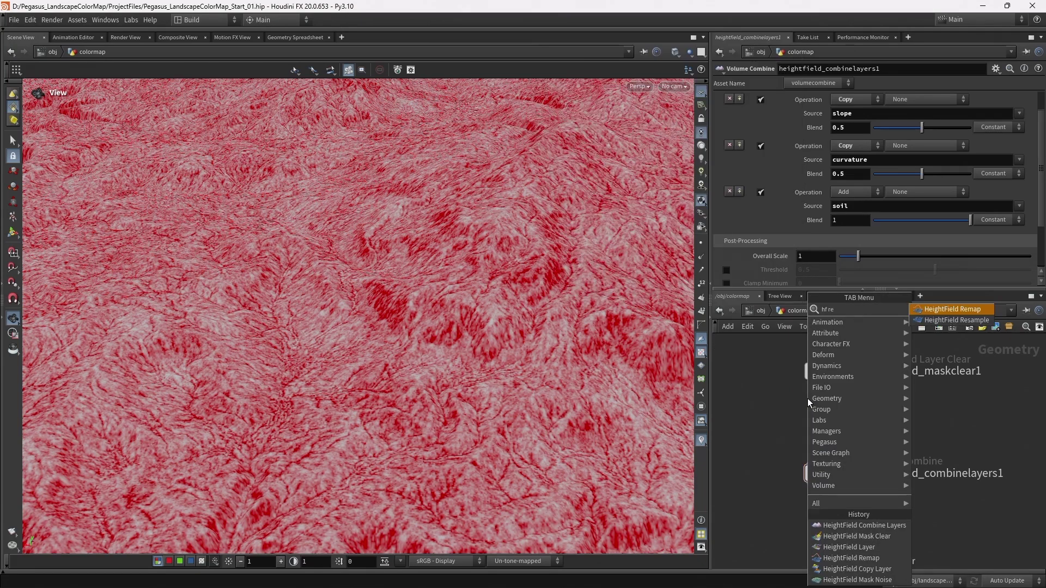
key(Return)
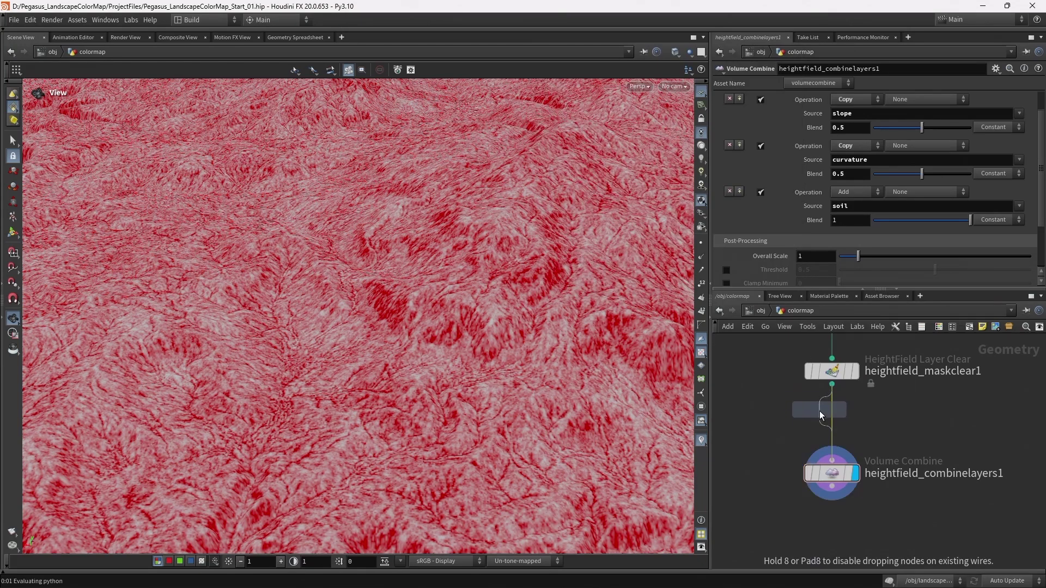
click(835, 429)
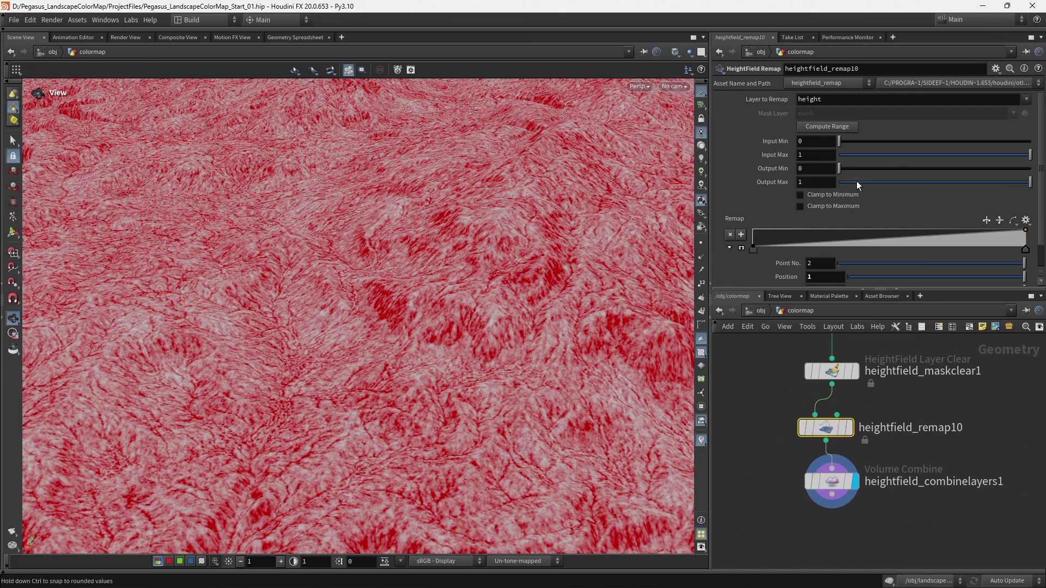
Set the new remap node to remap the soil layer with an Output Min of -1, and align it above the combine node
double_click(853, 98)
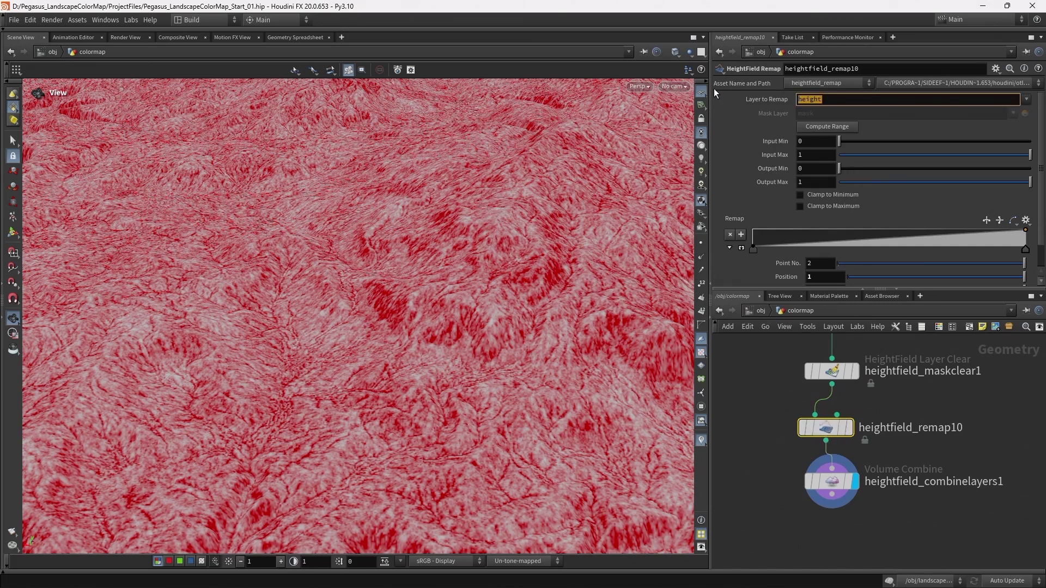
text(soil)
key(Return)
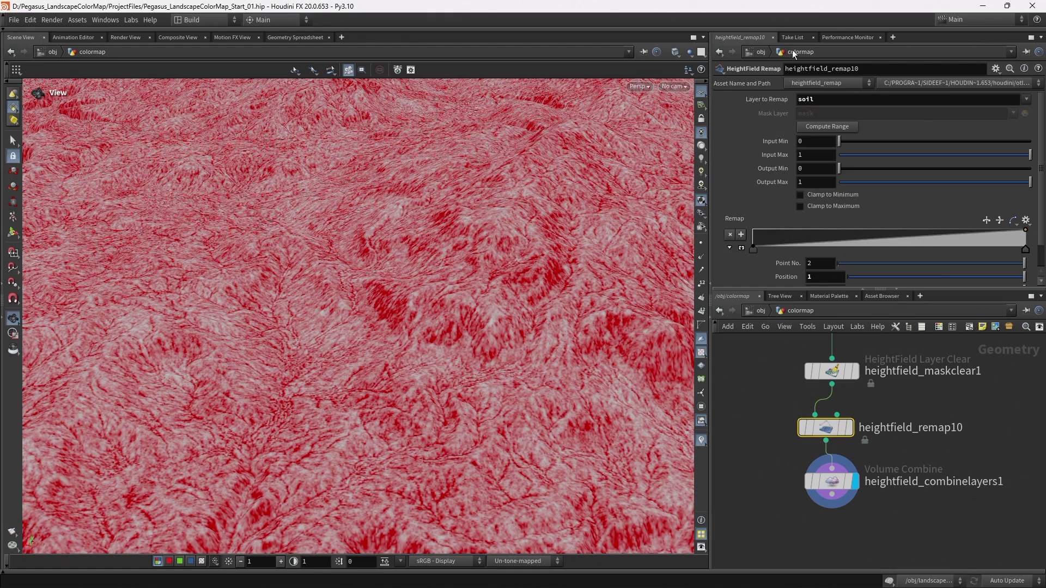
double_click(808, 168)
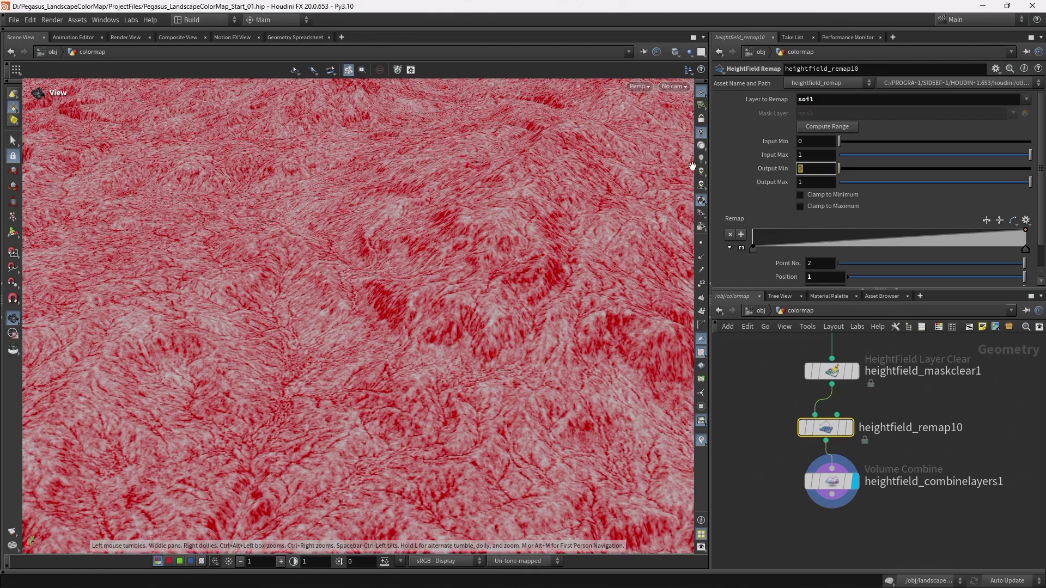
text(-1)
key(Return)
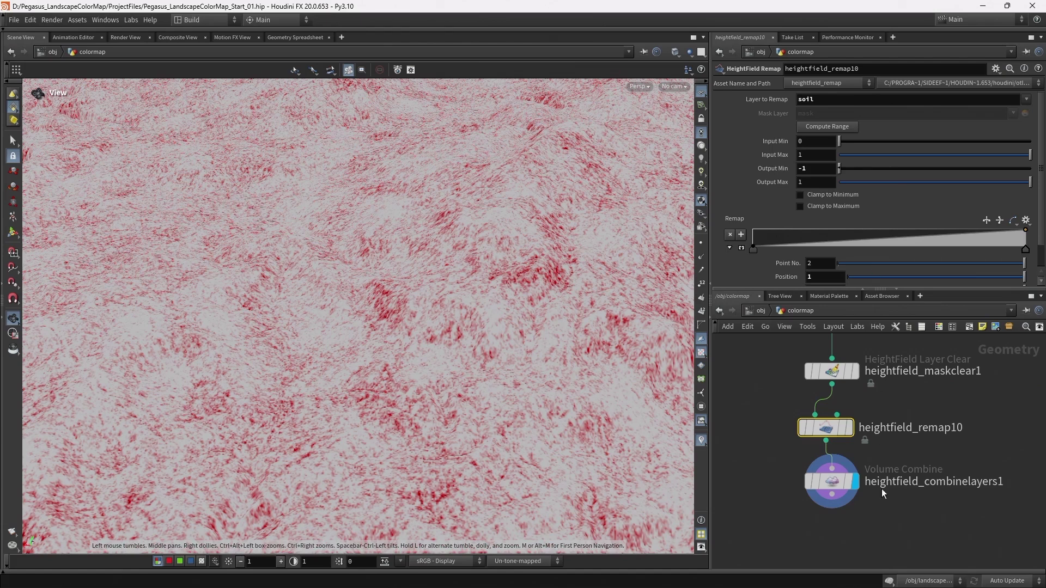
drag(835, 431, 842, 432)
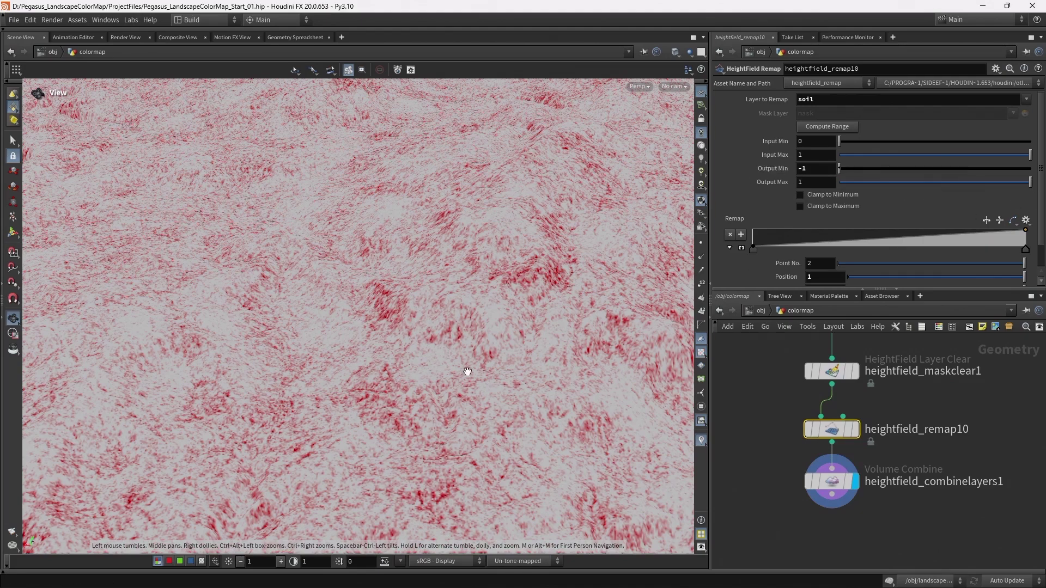
drag(505, 362, 437, 318)
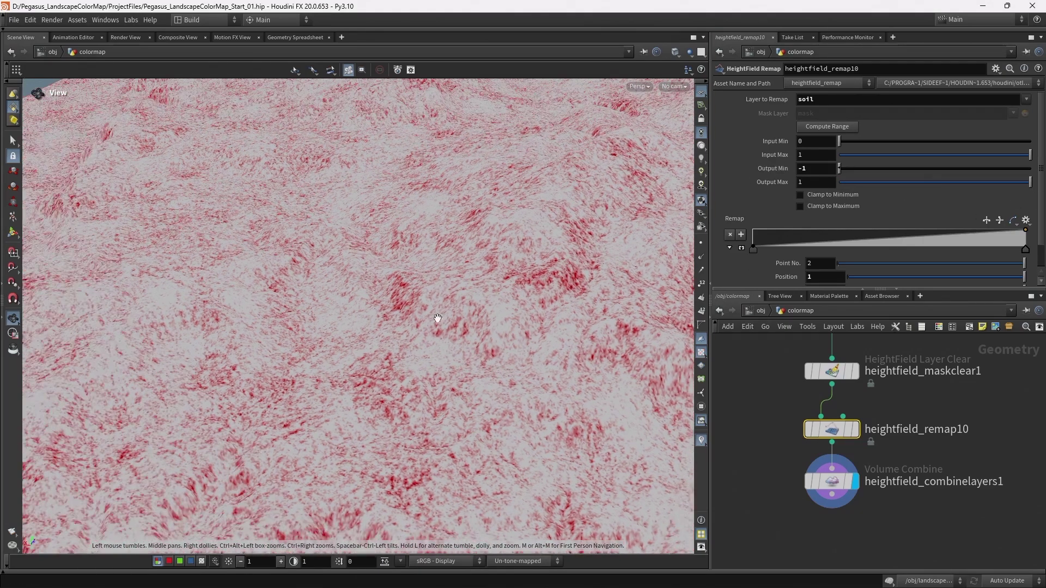
Set the Blend of the combine node's soil entry to 0.5 and inspect the combined mask on the terrain
click(816, 482)
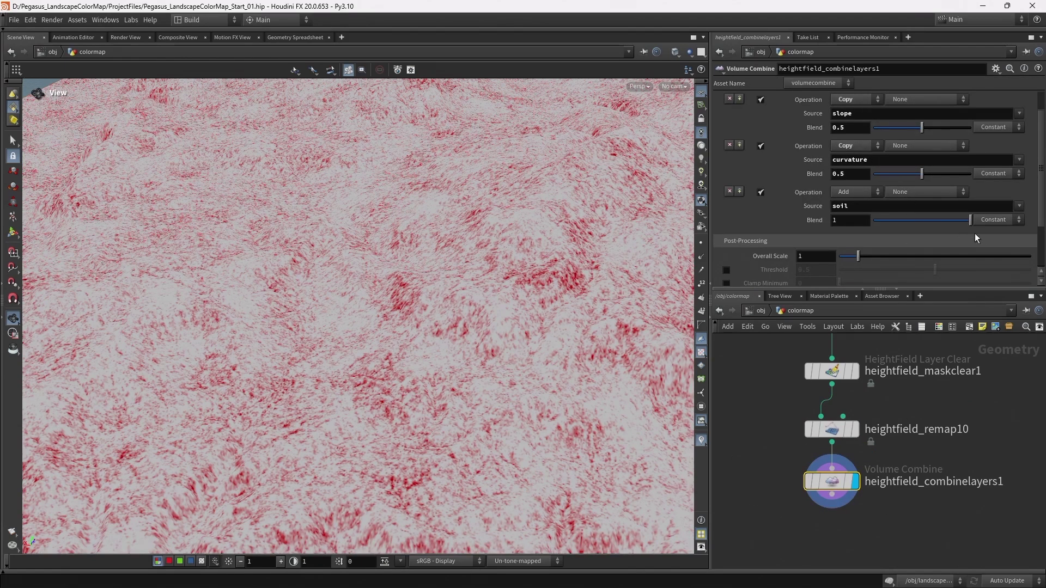
drag(969, 222, 911, 225)
click(850, 223)
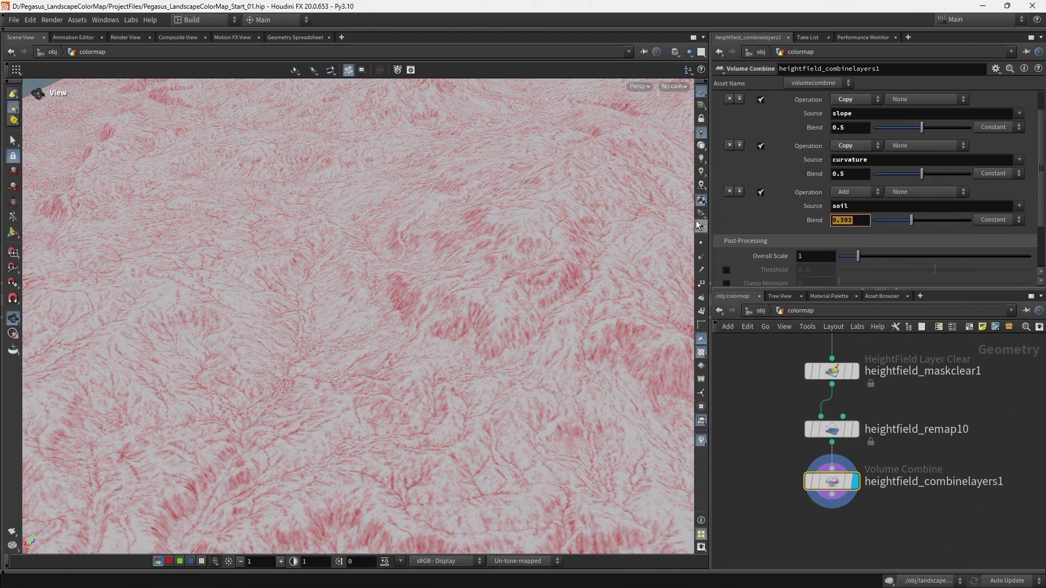
text(0.5)
key(Return)
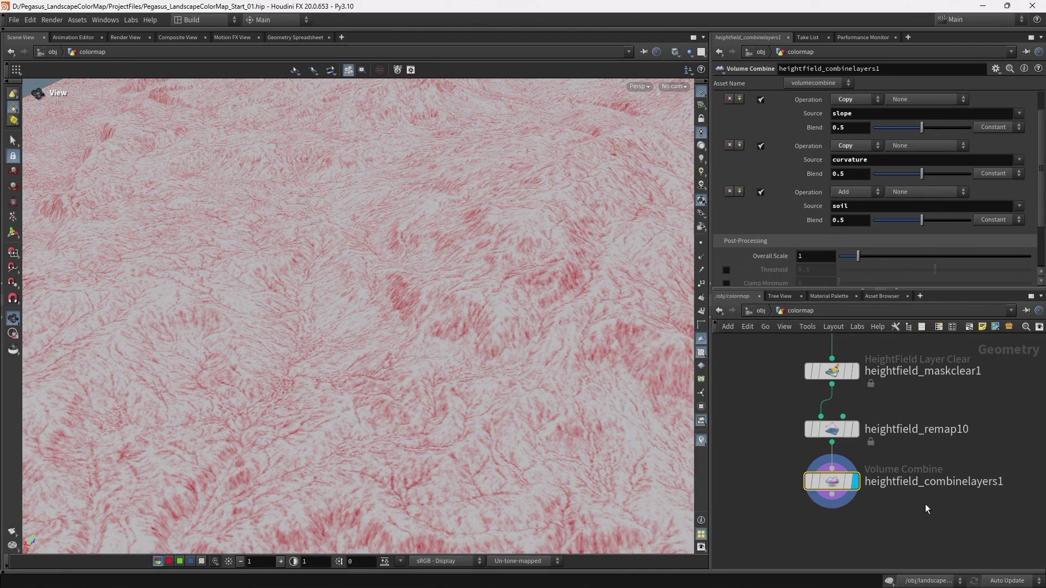
middle_drag(530, 376, 464, 437)
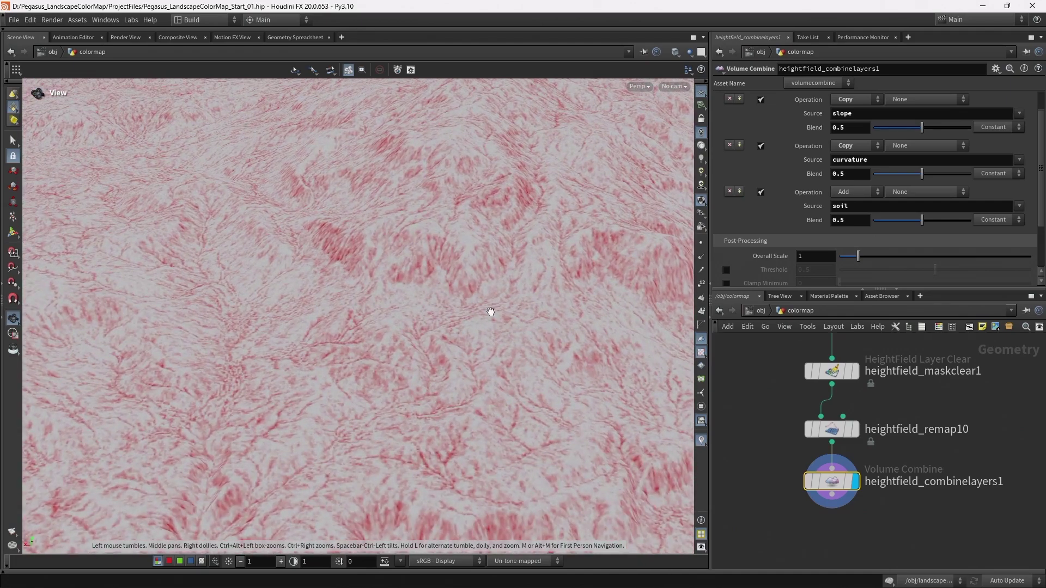
Try different Blend amounts for the three combine entries, ending at about 0.04 for slope, 0.3 for curvature and 0.725 for soil
drag(922, 220, 894, 220)
key(ctrl+z)
drag(499, 278, 576, 273)
drag(922, 127, 971, 129)
mouse_move(922, 174)
mouse_down()
mouse_move(888, 177)
mouse_move(936, 173)
mouse_up()
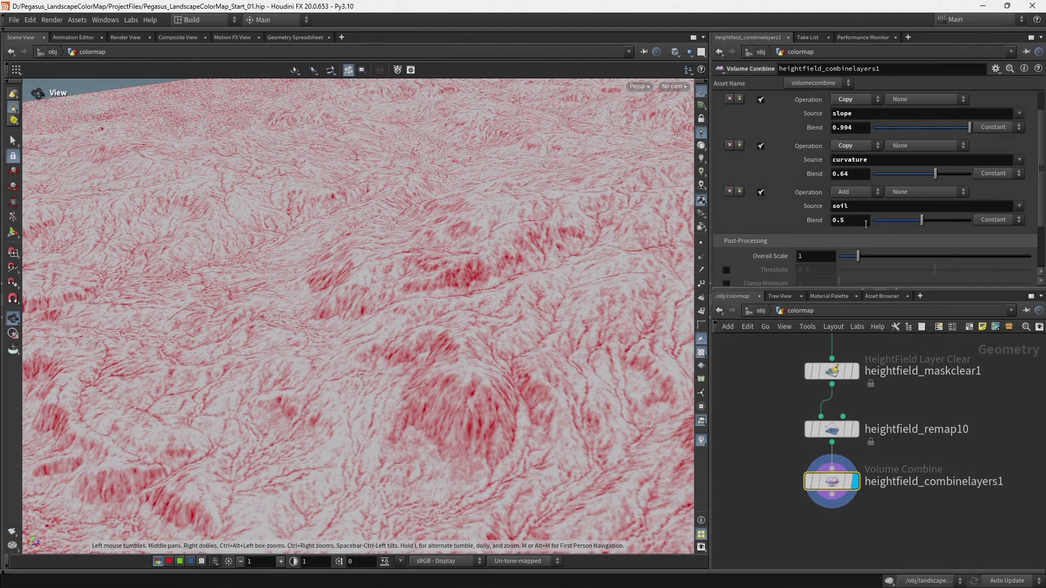
drag(920, 221, 945, 221)
drag(928, 177, 903, 175)
drag(942, 126, 877, 135)
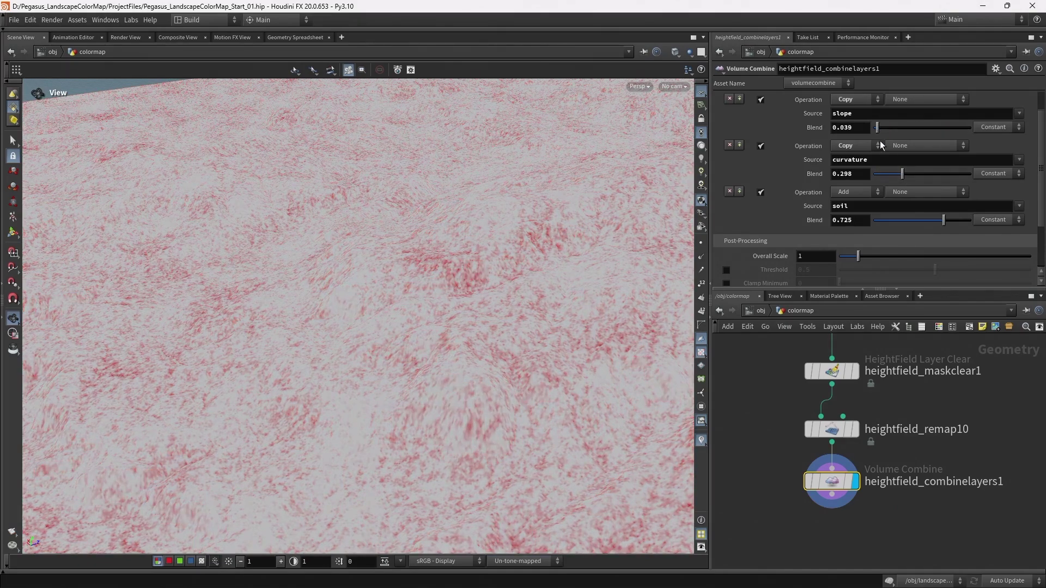
Compare a curvature-heavy mask with slope Blend at 0 against a slope-heavy one with curvature Blend at 0, and undo the last two changes
drag(903, 176, 961, 173)
drag(878, 129, 869, 127)
drag(934, 175, 854, 169)
drag(873, 128, 943, 127)
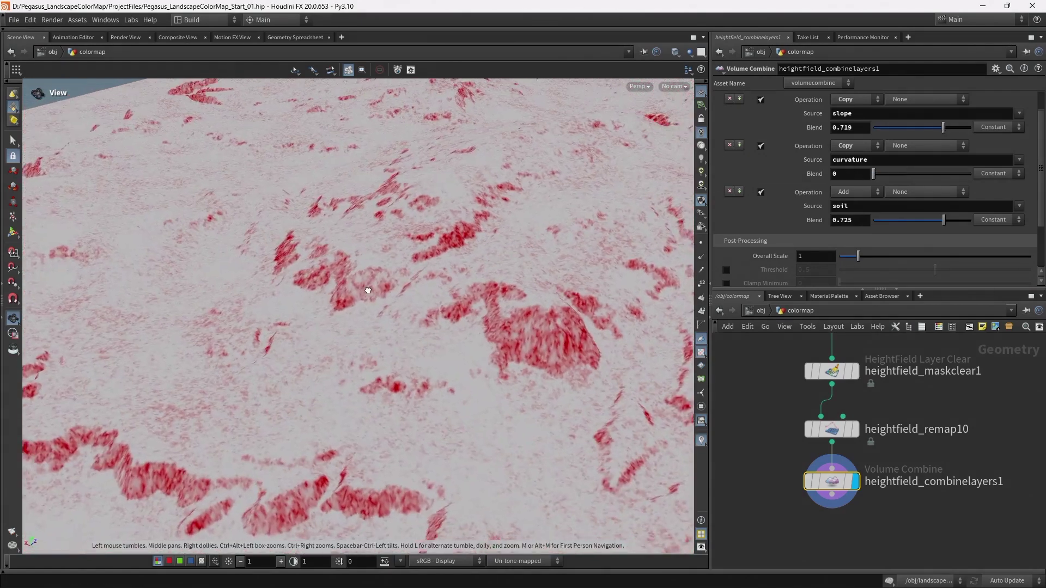
drag(366, 291, 379, 286)
key(ctrl+z)
key(ctrl+z)
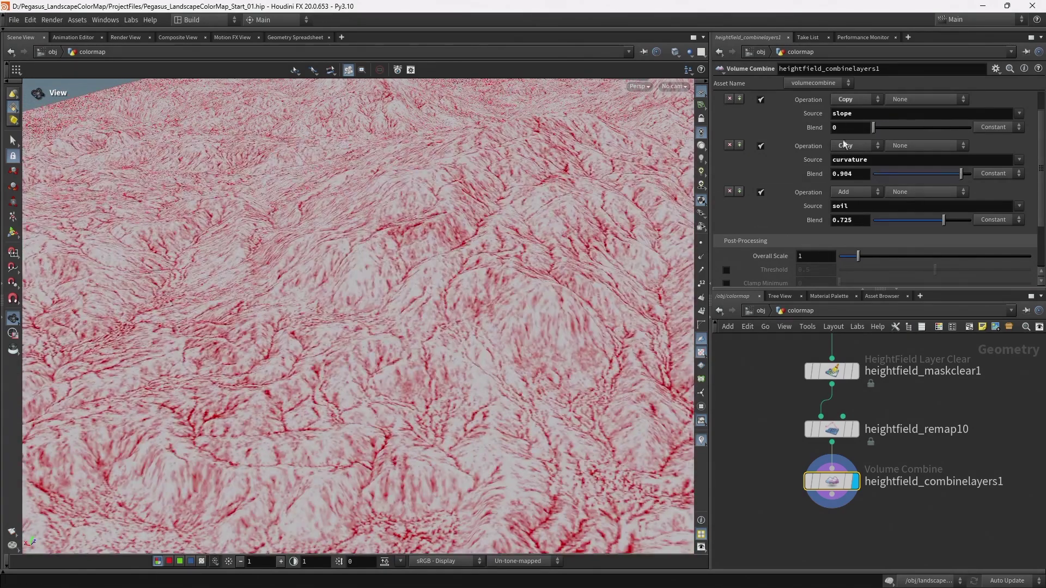
Set the Blend of the slope, curvature and soil entries all to 0.5
text(0.5)
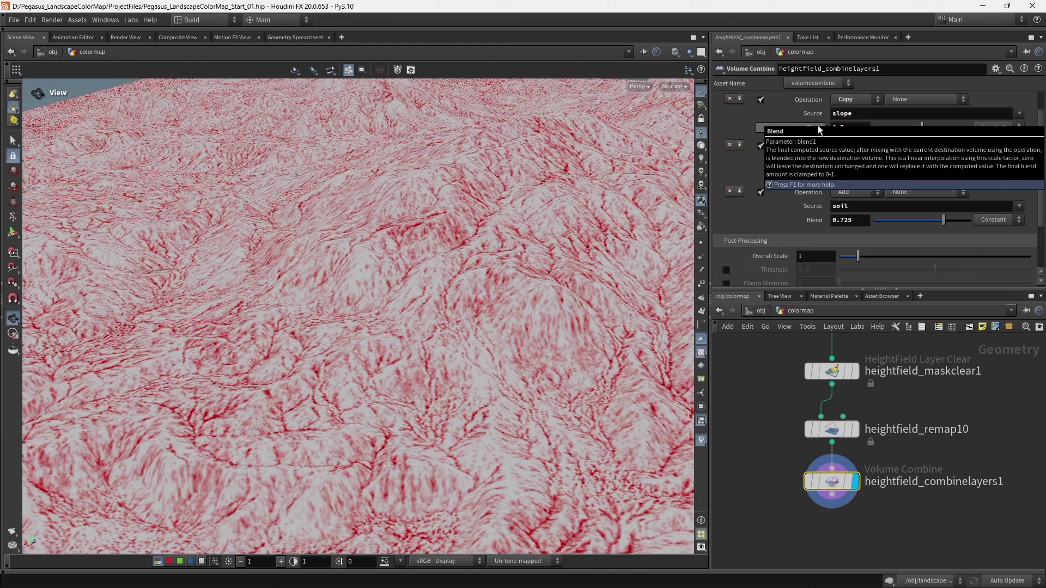
key(Tab)
key(Tab)
text(0.5)
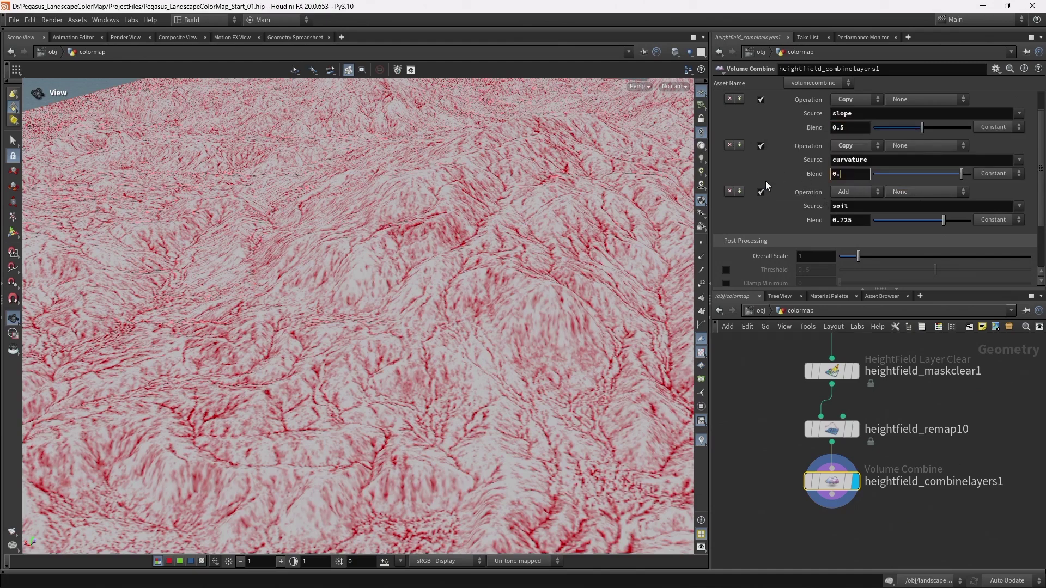
key(Return)
click(867, 221)
text(0.5)
key(Return)
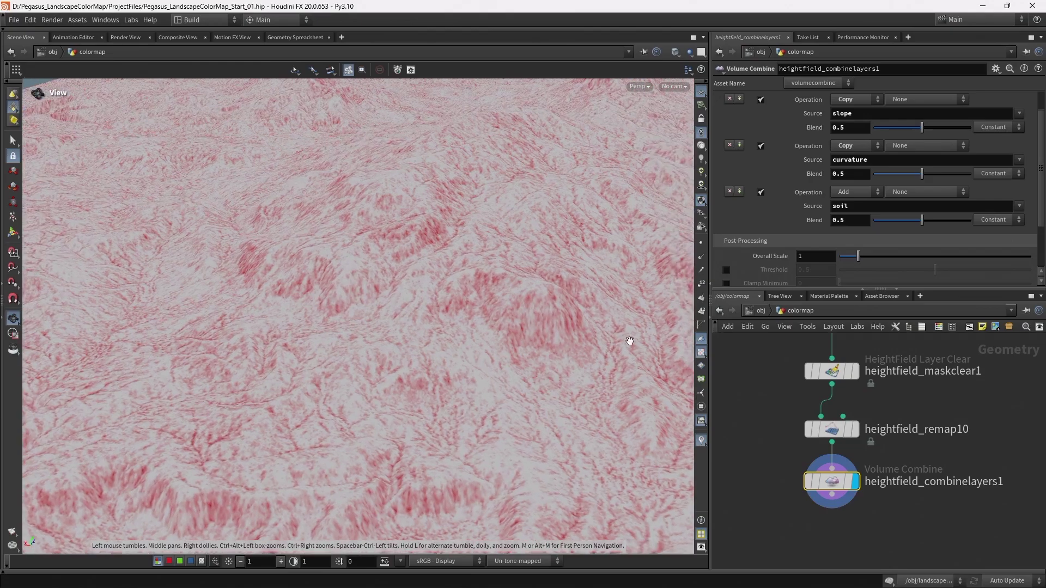
Try an Overall Scale of 6.55 on the combine node and reset it to the default of 1
scroll(806, 232, down, 1)
drag(858, 242, 965, 241)
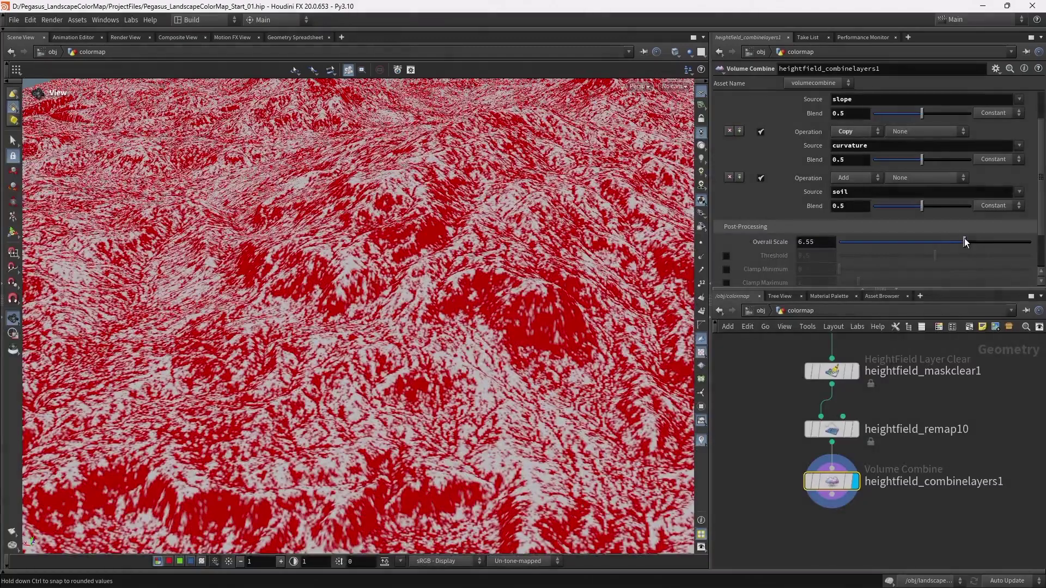
drag(533, 233, 626, 253)
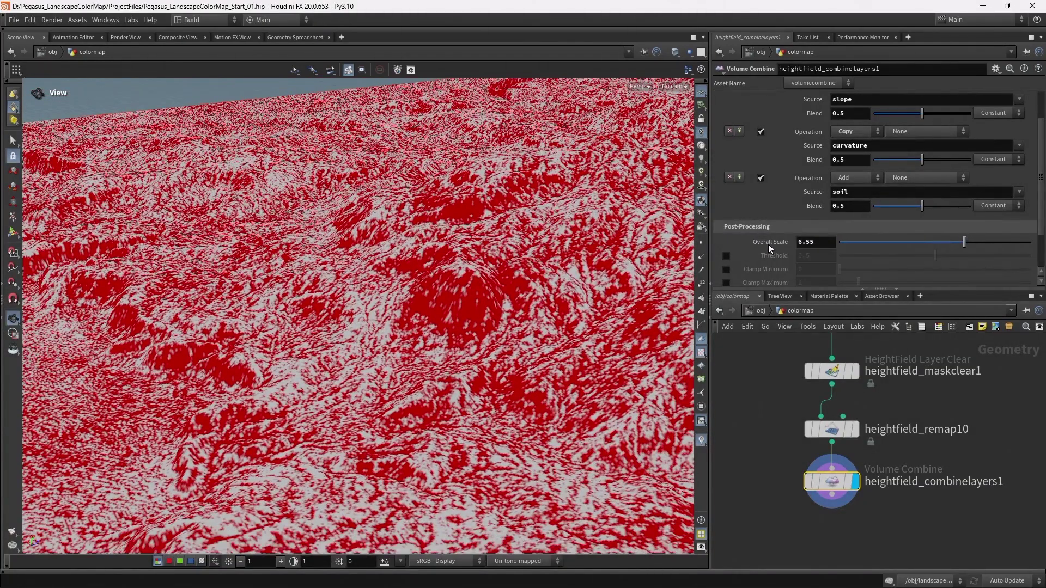
ctrl+middle_click(769, 244)
Enable Clamp Minimum at 0 and Clamp Maximum at 1 on the combine node, and inspect the mask on the terrain
scroll(738, 278, down, 2)
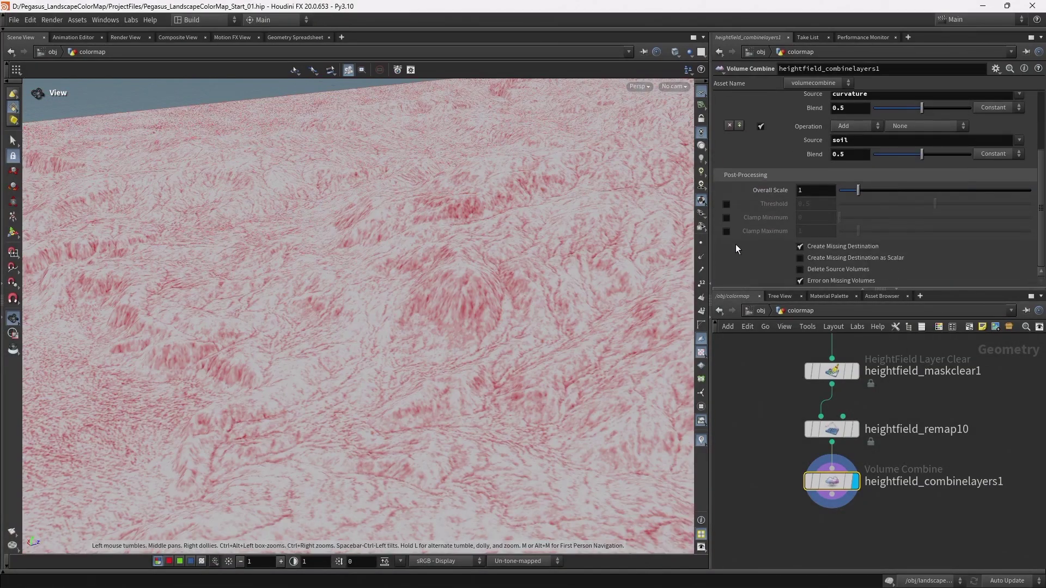
click(727, 217)
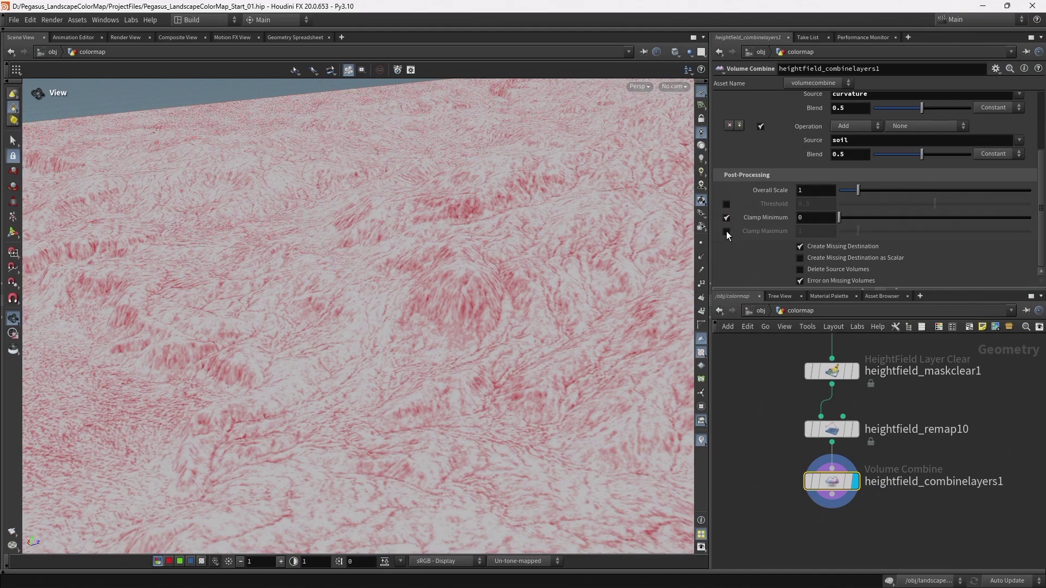
click(727, 231)
middle_drag(886, 533, 878, 439)
drag(396, 309, 493, 317)
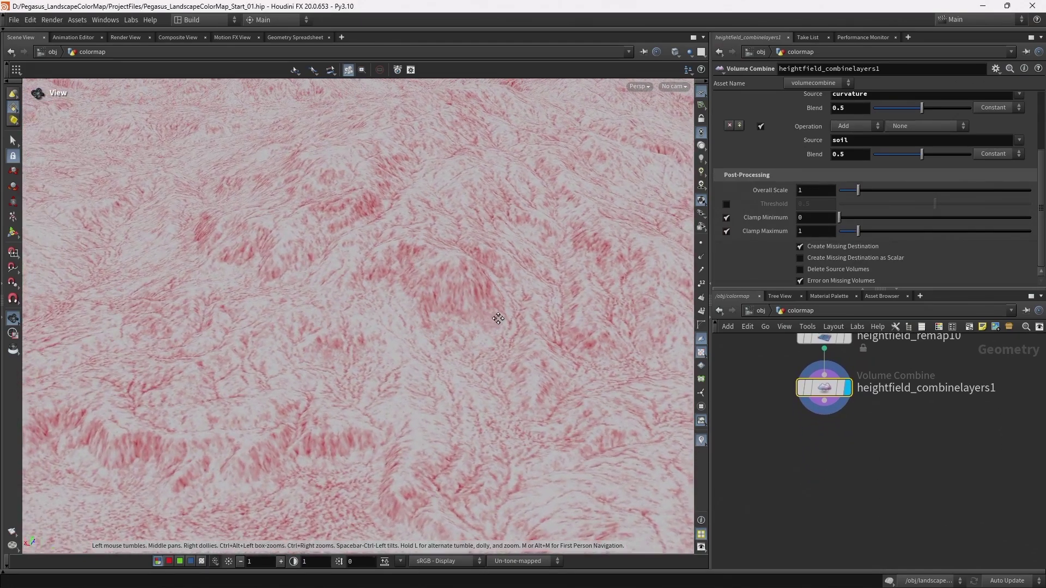
right_drag(493, 316, 504, 319)
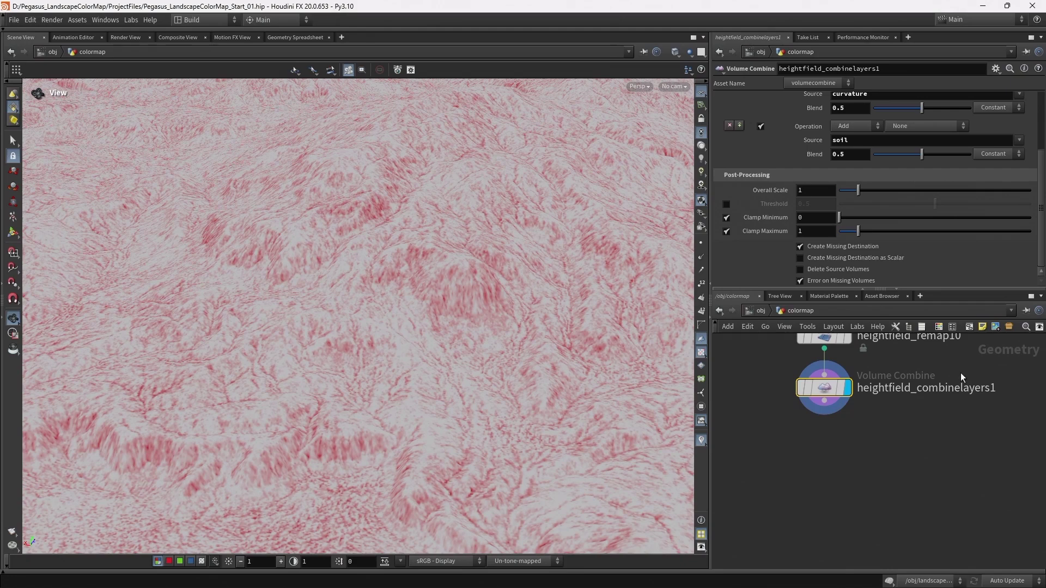
Add a HeightField Distort by Noise node connected to the output of the combine layers node
click(824, 401)
key(Tab)
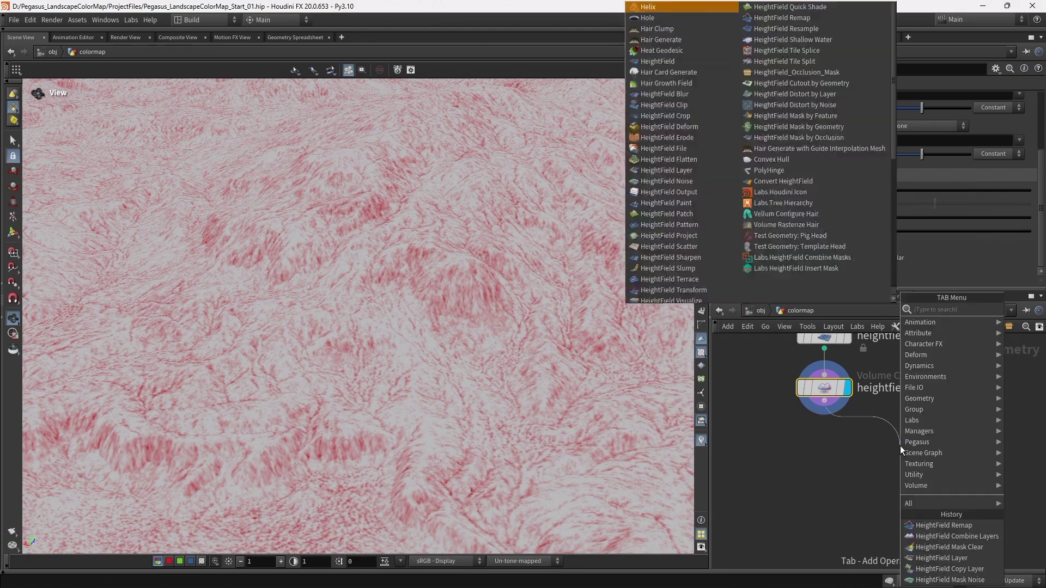
text(hf dist)
key(Down)
key(Return)
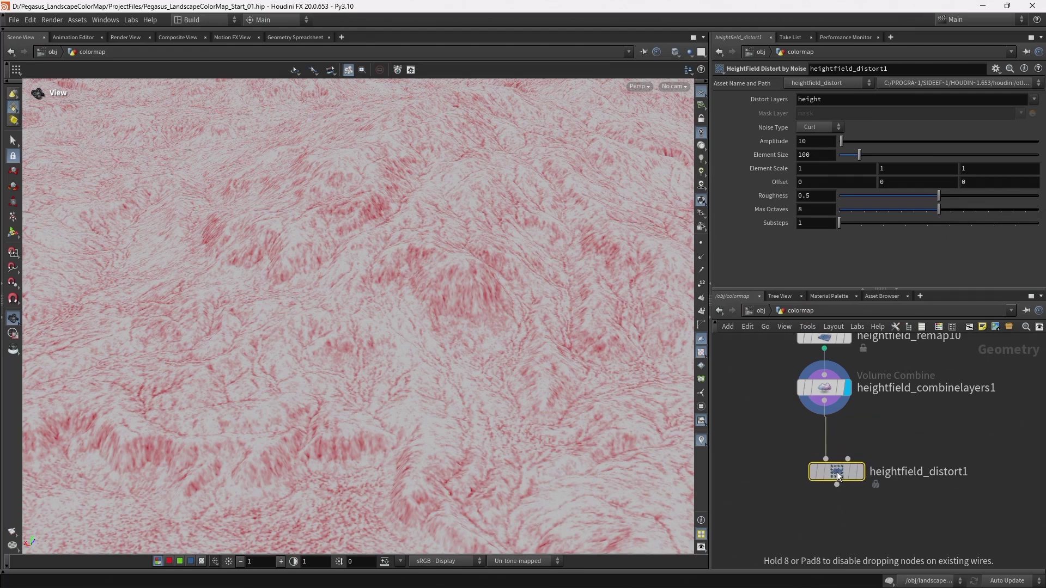
Place and display the HeightField Distort by Noise node below the combine layers node, and set its Distort Layers to mask
click(832, 472)
click(856, 472)
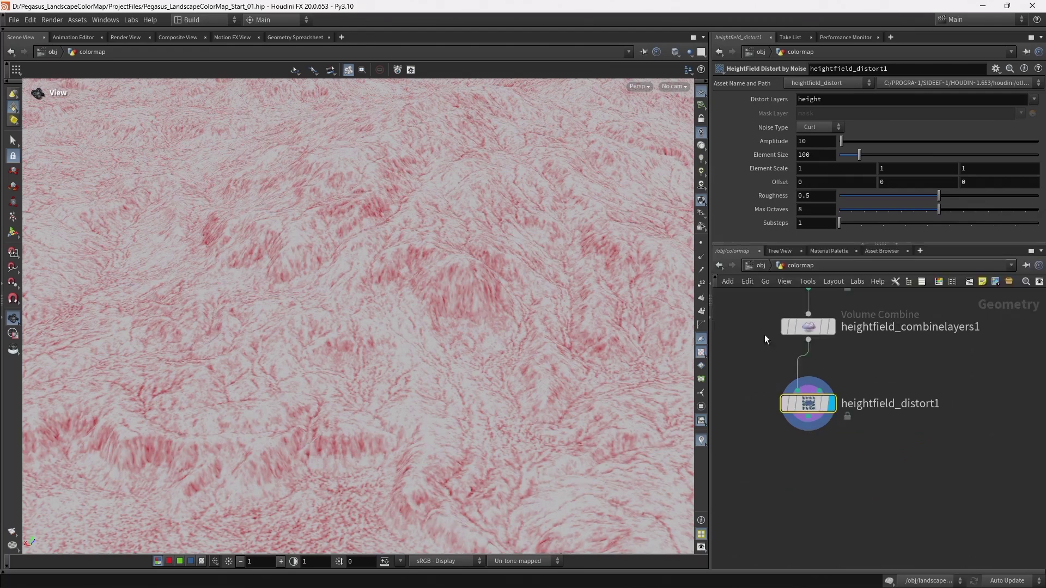
click(1035, 99)
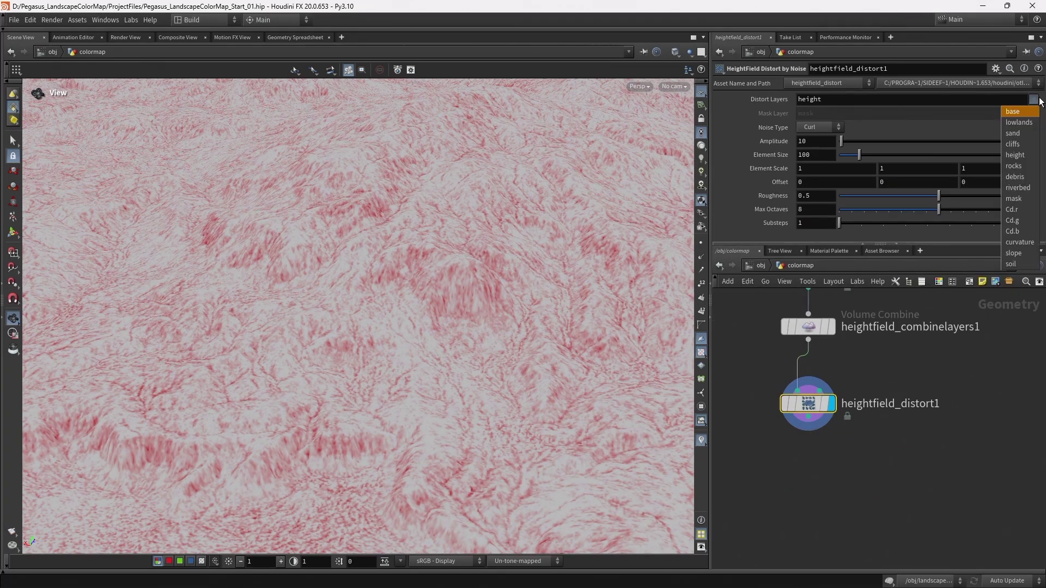
click(1012, 199)
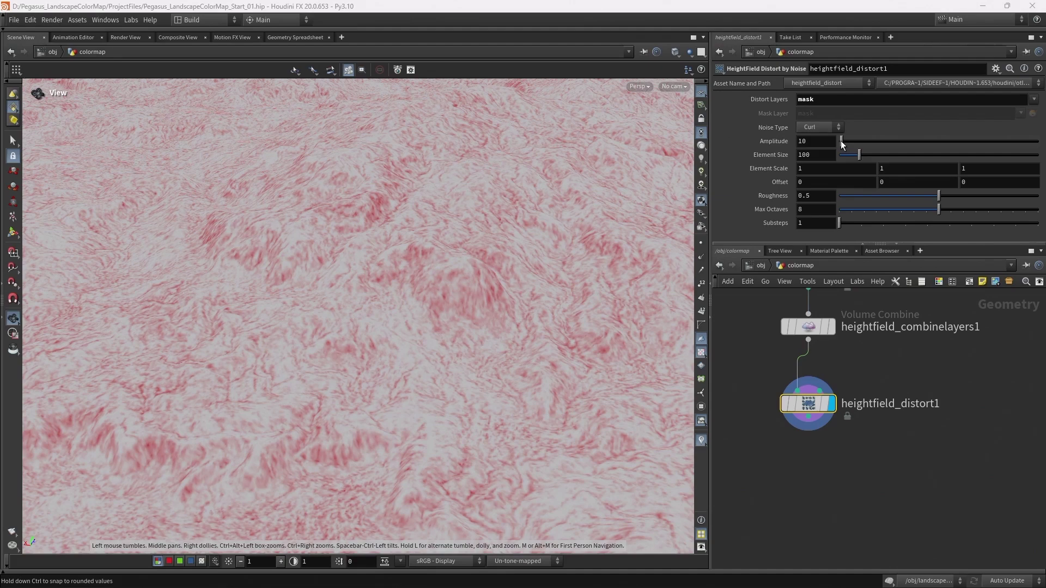
Set the Element Size of the noise distortion to 1
click(811, 155)
text(1)
key(Return)
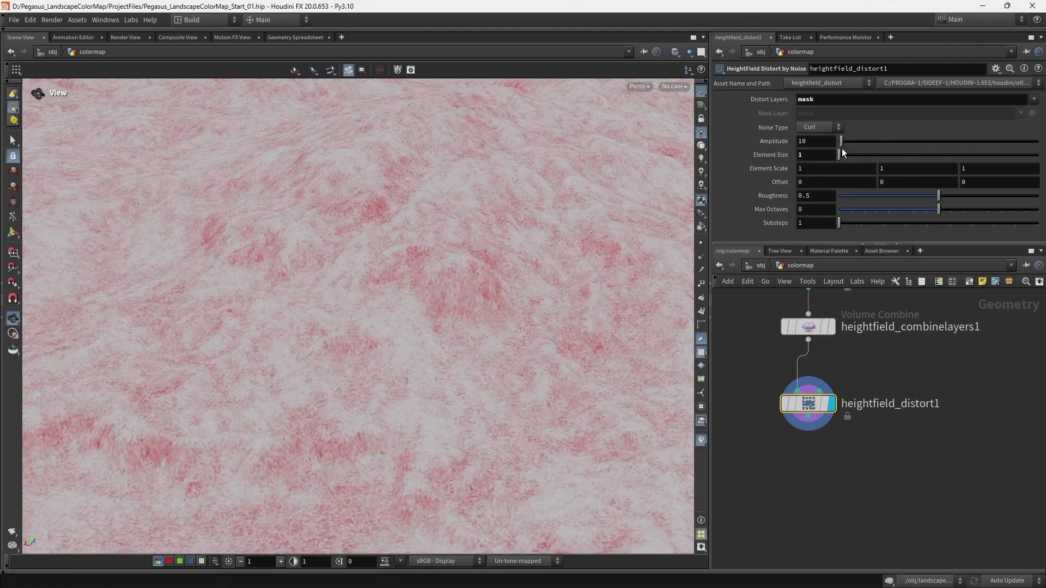
Try noise distortion Amplitude values from 0 up to 6.6 and examine the mask pattern on the terrain up close
mouse_move(847, 143)
mouse_down()
mouse_move(906, 145)
mouse_move(838, 145)
mouse_up()
middle_drag(825, 142, 813, 162)
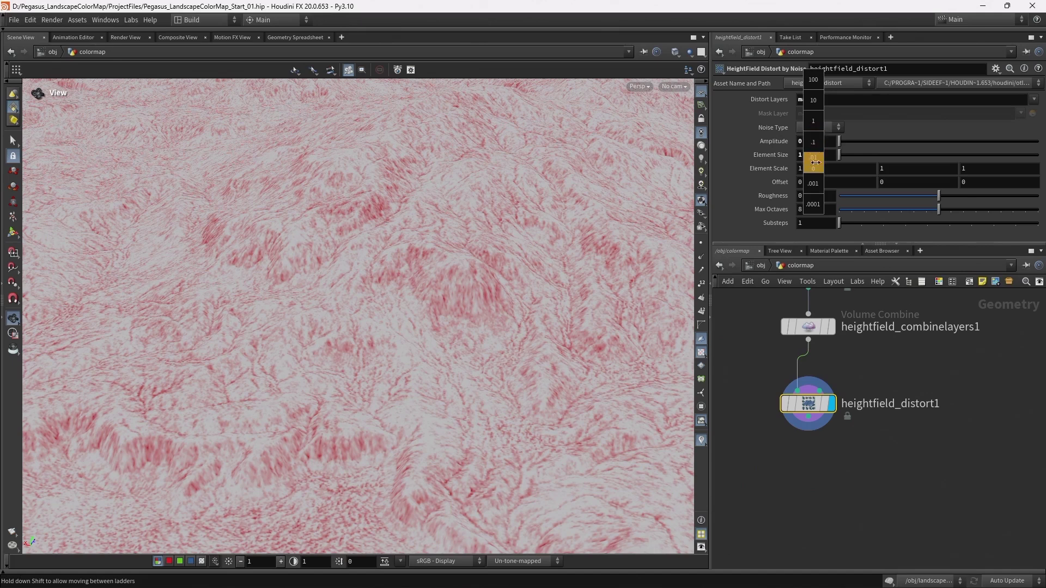
middle_drag(843, 169, 882, 172)
middle_drag(972, 180, 814, 143)
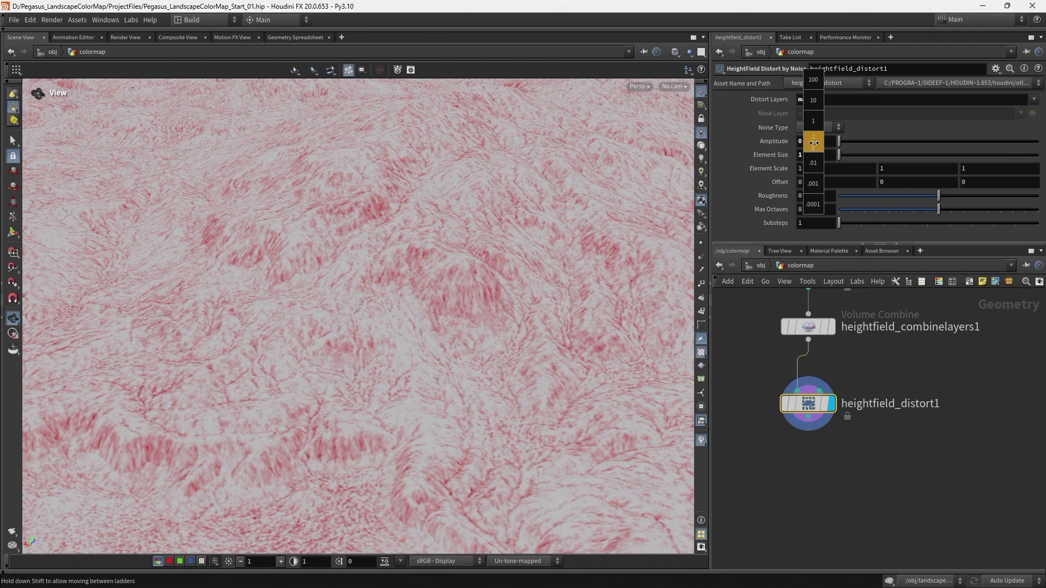
middle_drag(901, 145, 956, 146)
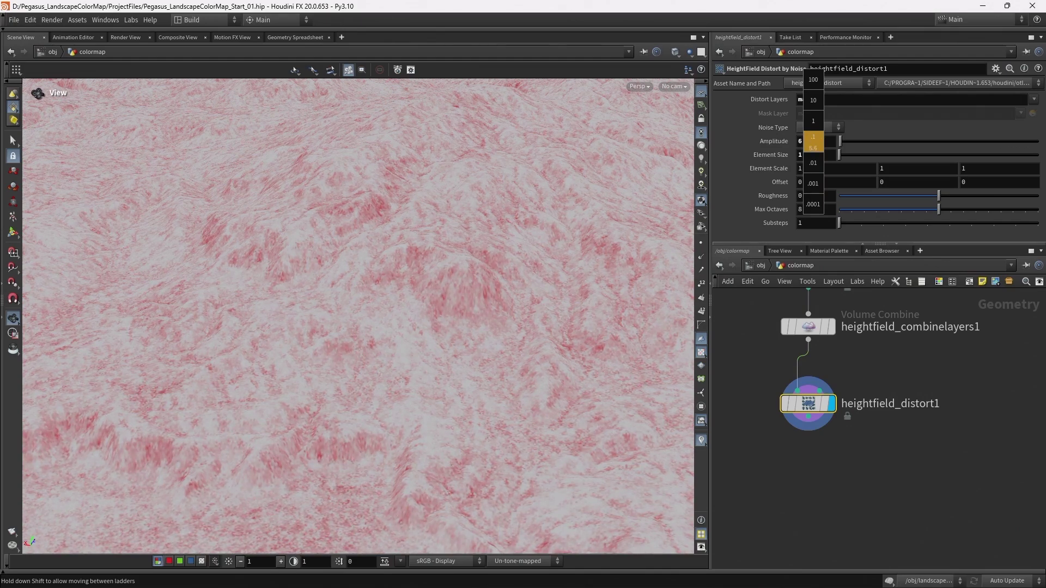
drag(450, 320, 489, 281)
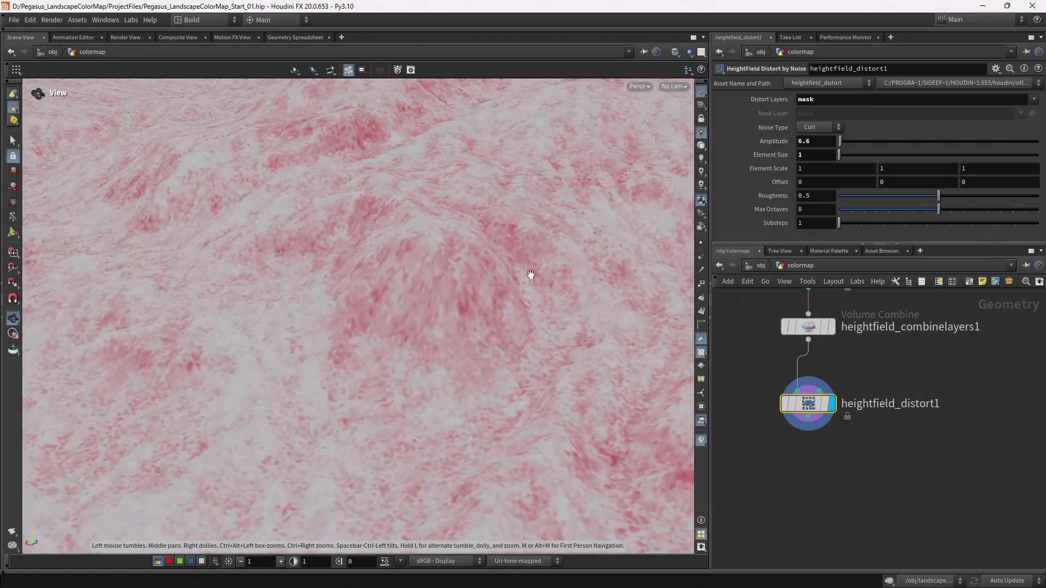
Set the Amplitude of the noise distortion to 1
drag(815, 143, 737, 143)
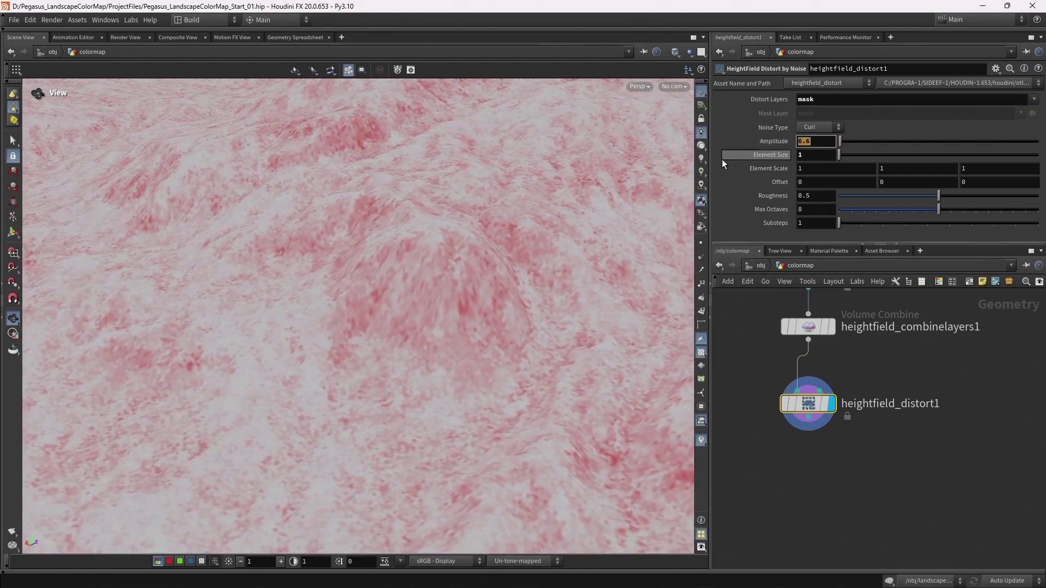
text(1)
key(Return)
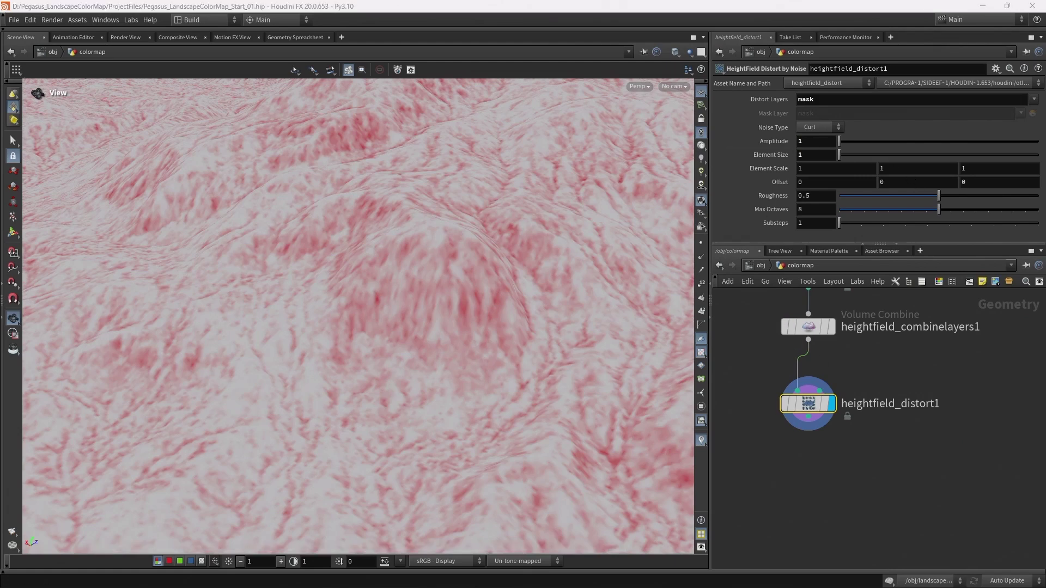
Add a HeightField Distort by Layer node connected to the noise distort output and display it
click(808, 417)
key(Tab)
text(hf di)
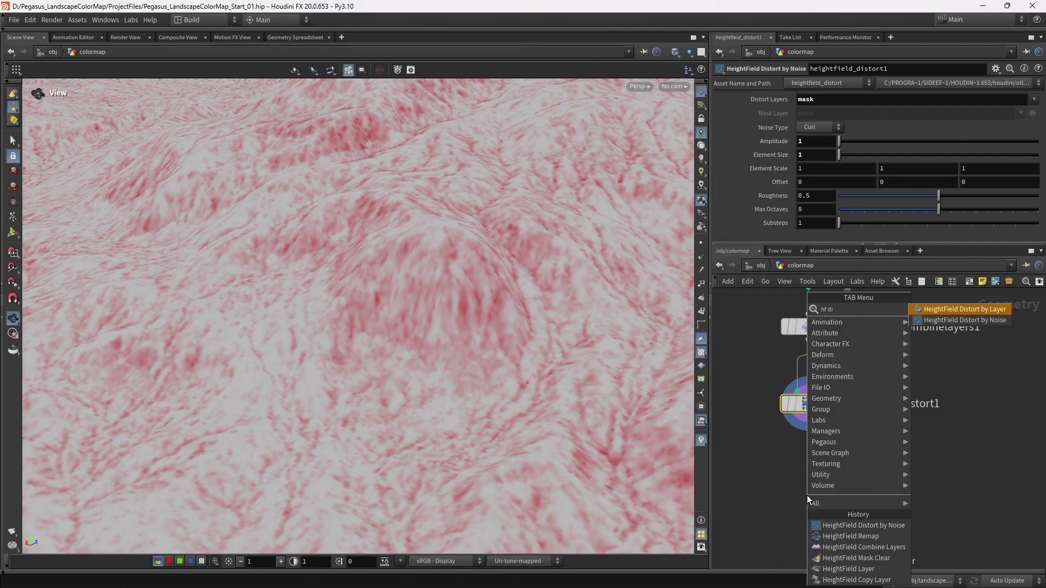
key(Return)
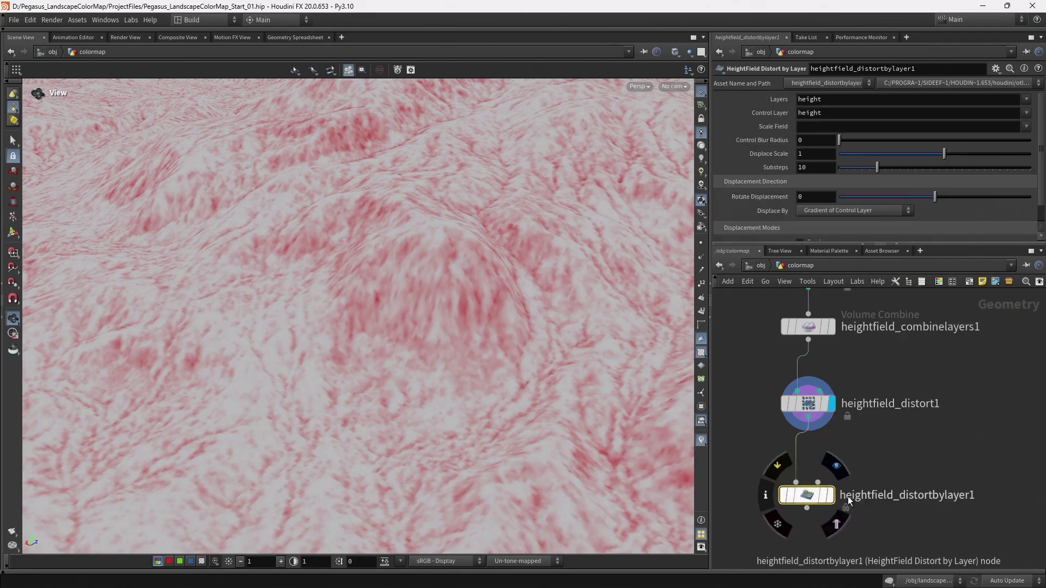
click(829, 500)
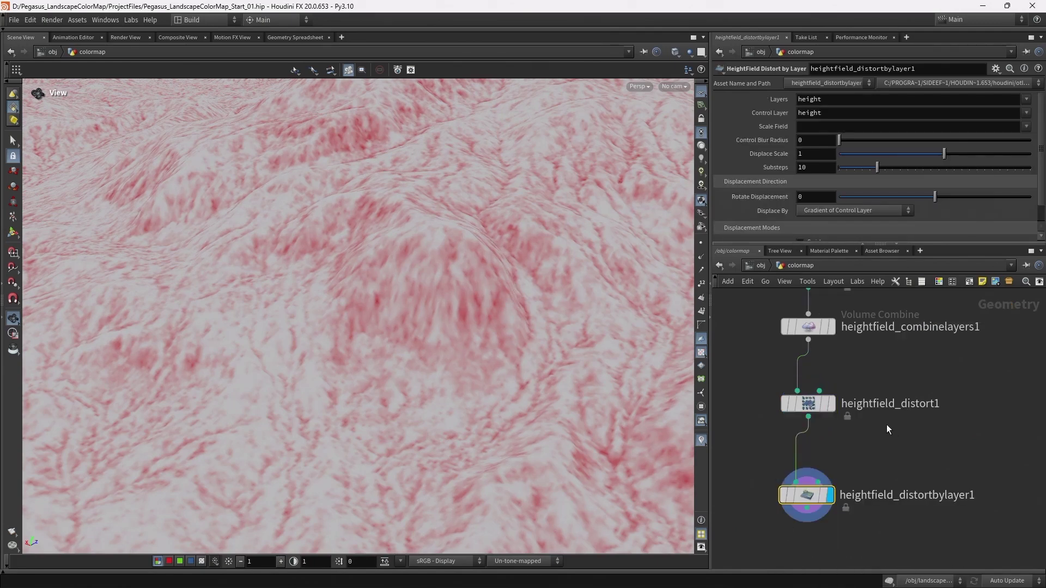
Set Layers to mask and Substeps to 2 on the distort by layer node
double_click(810, 99)
text(mask)
key(Return)
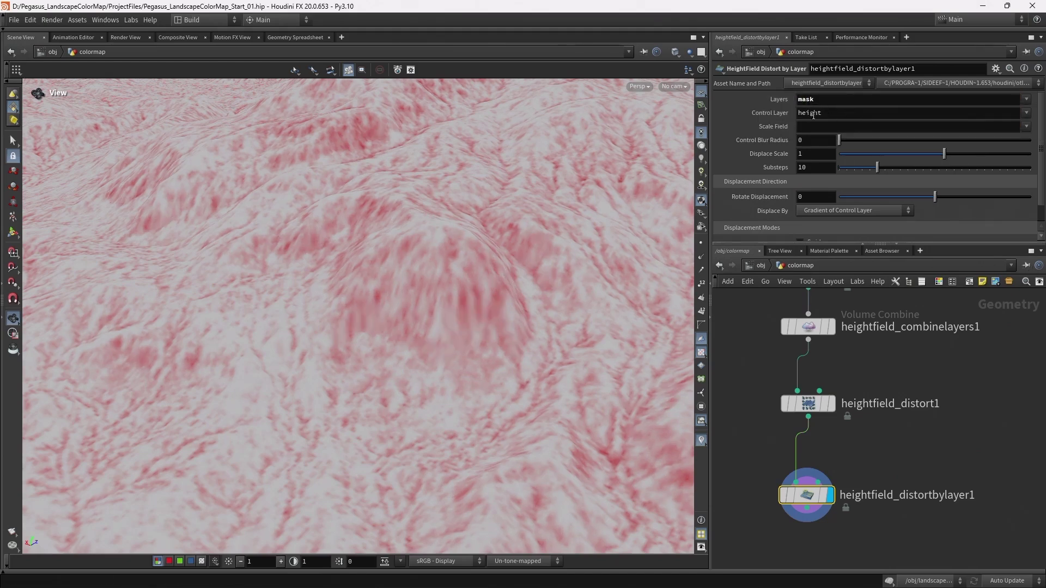
drag(461, 285, 402, 285)
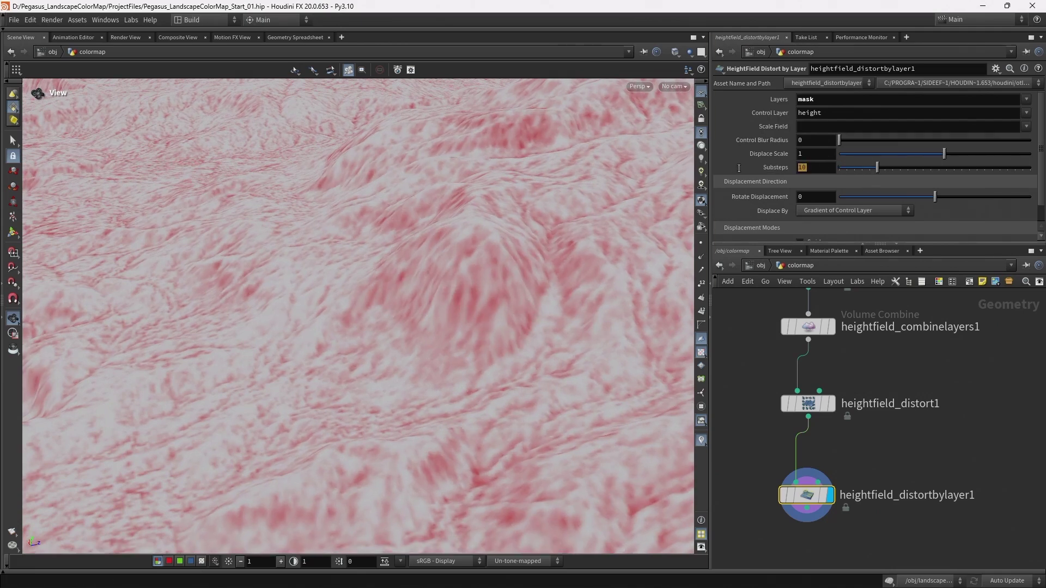
mouse_move(789, 157)
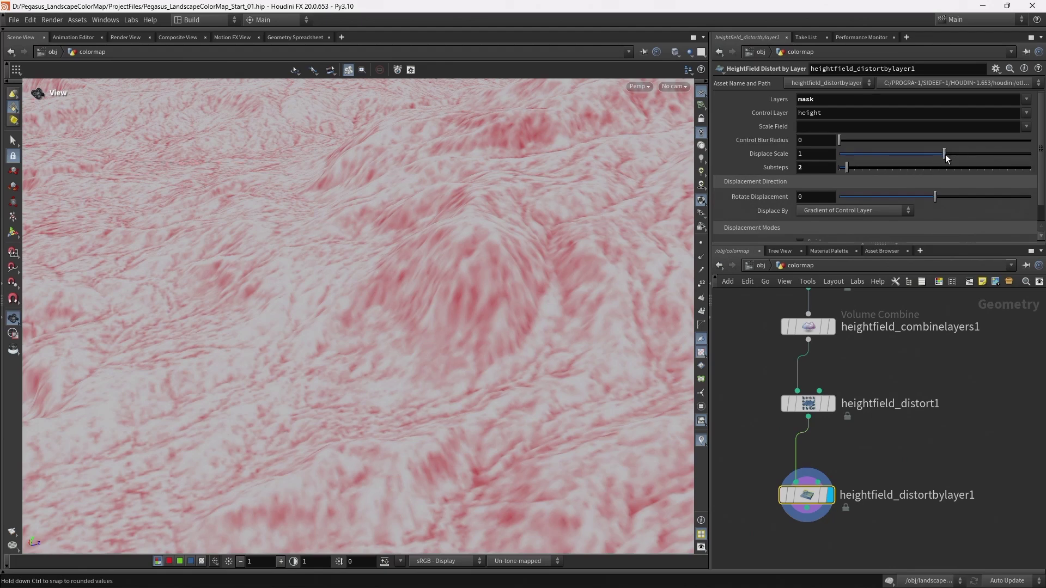
Try Displace Scale values of -7.78 and 1.4 on the distort by layer node and reset it to 1
drag(946, 155, 862, 158)
drag(484, 285, 512, 283)
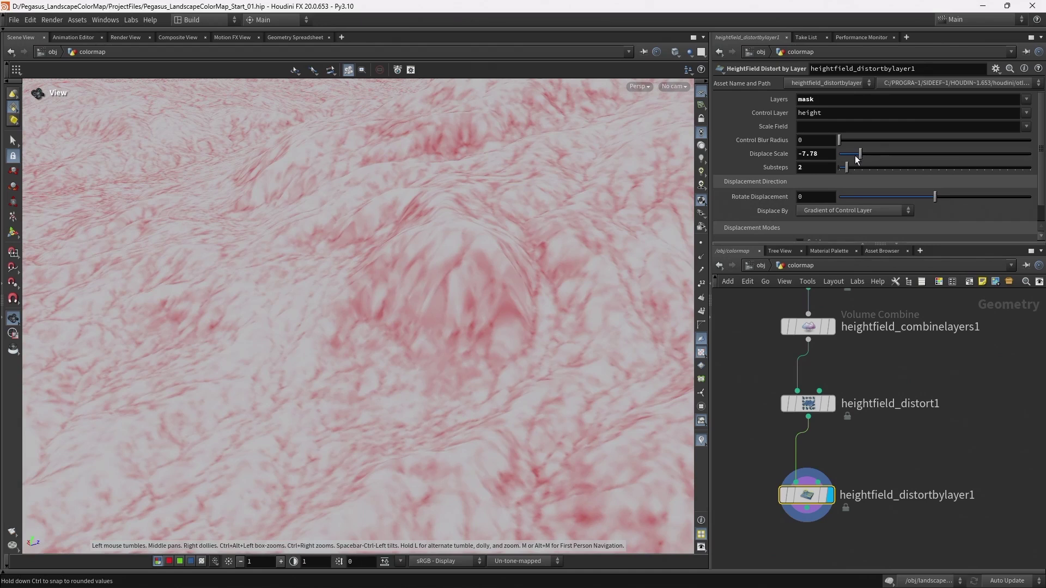
drag(886, 159, 951, 154)
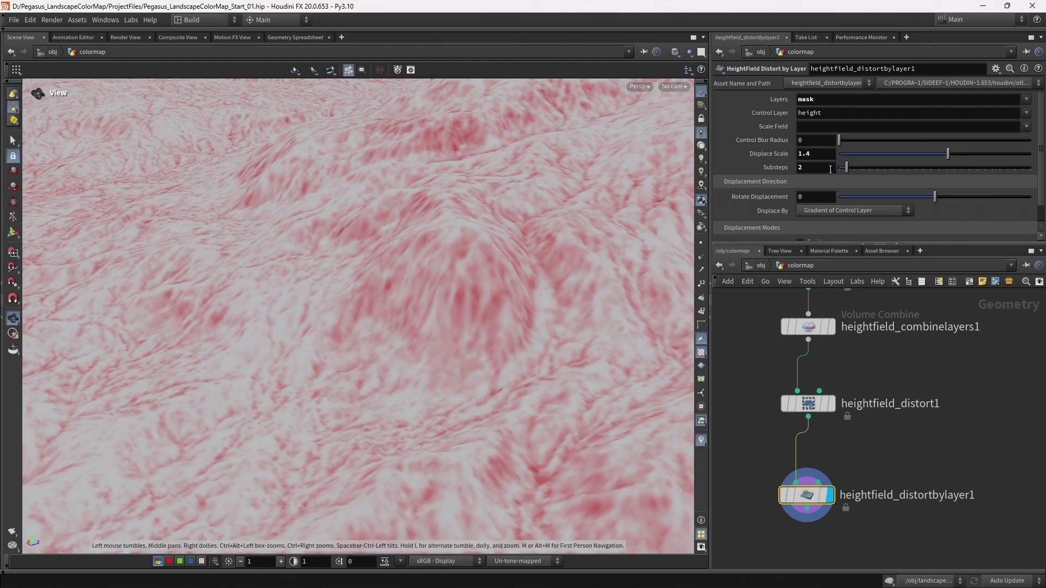
click(816, 154)
text(1)
key(Return)
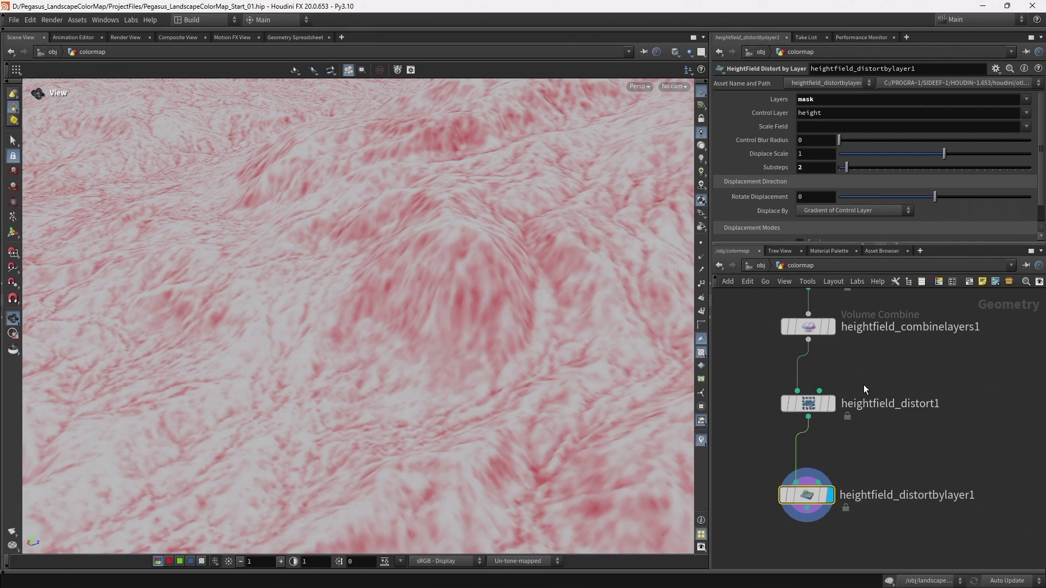
Move the noise distort node aside and add a Switch node connected to the combine layers output, making room above the distort by layer node
click(812, 407)
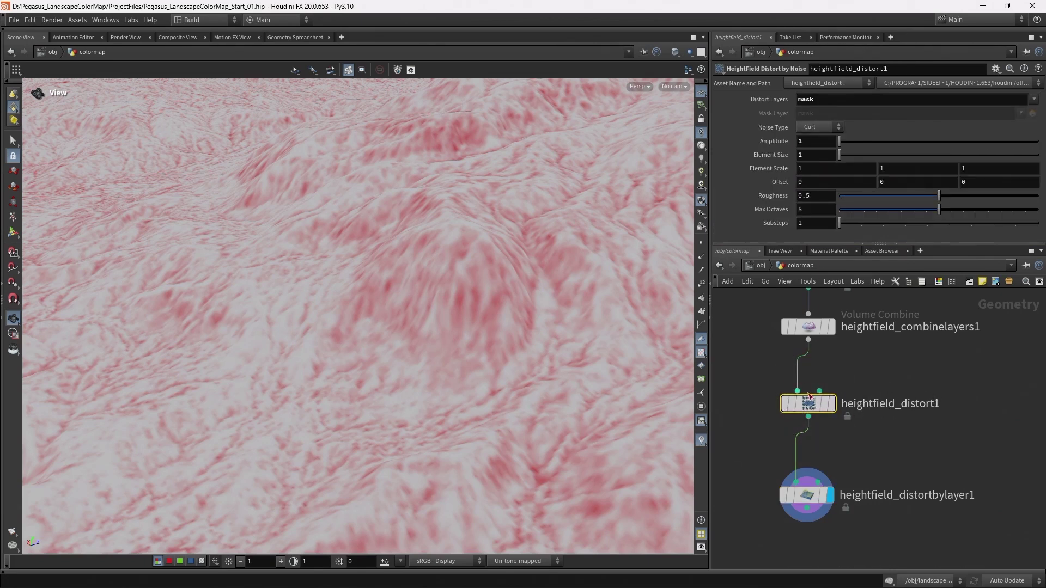
drag(807, 408, 922, 405)
key(Tab)
text(swi)
key(Return)
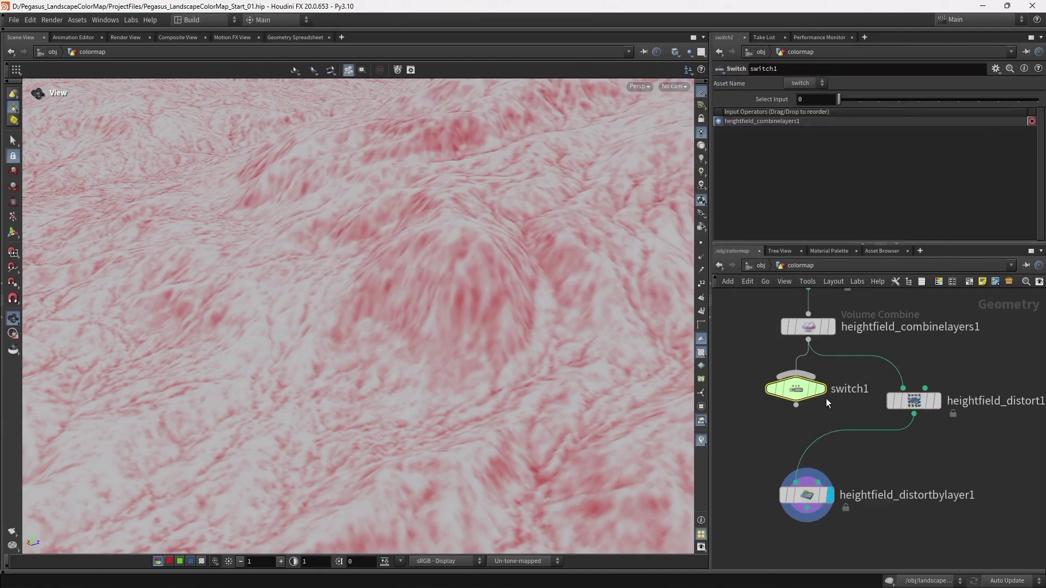
click(858, 391)
drag(920, 407, 992, 375)
drag(801, 393, 788, 415)
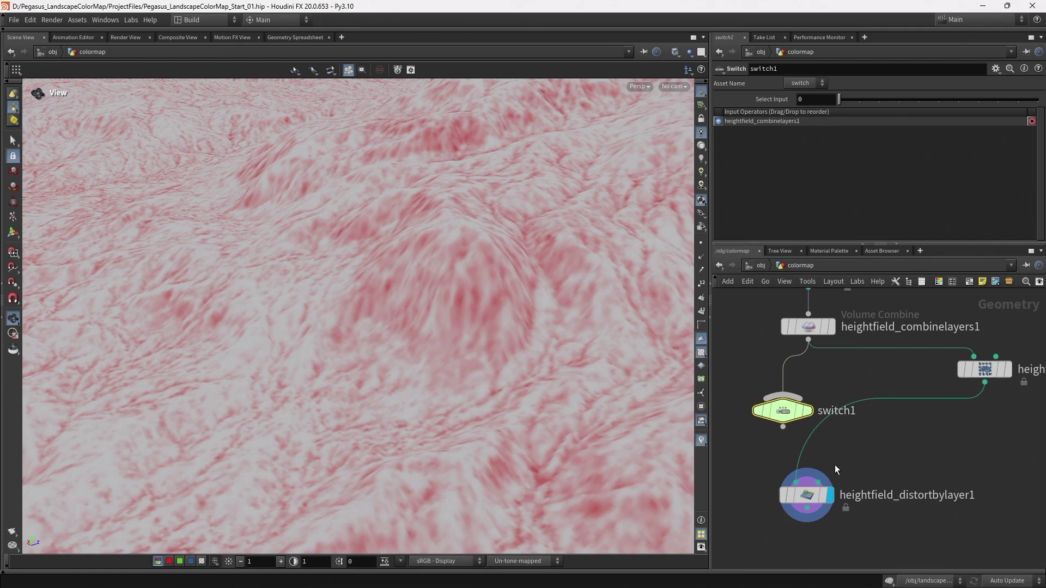
drag(807, 497, 806, 538)
Rename the new switch node to switch_distort_by_noise
double_click(835, 411)
text(switch_)
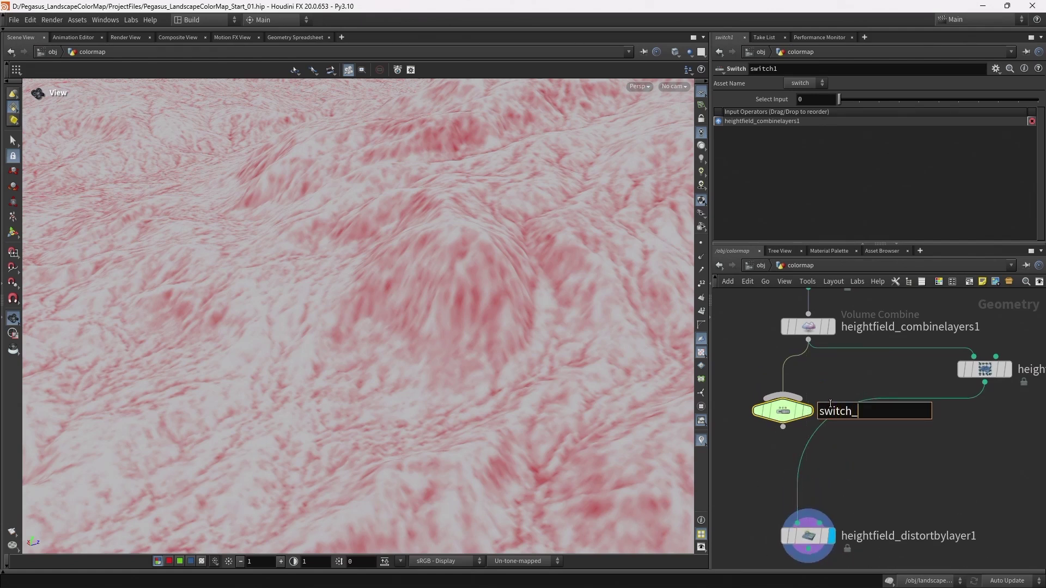
text(distort_by_noise)
key(Return)
Move the noise distort node closer and connect its output as the second input of switch_distort_by_noise
drag(985, 370, 916, 371)
click(916, 385)
click(817, 412)
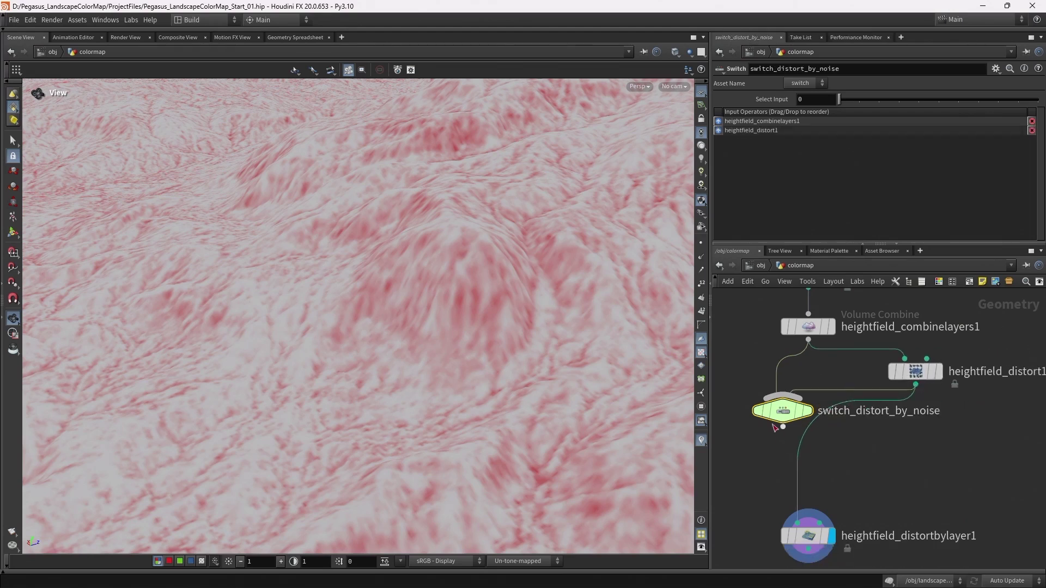
middle_drag(821, 413, 813, 368)
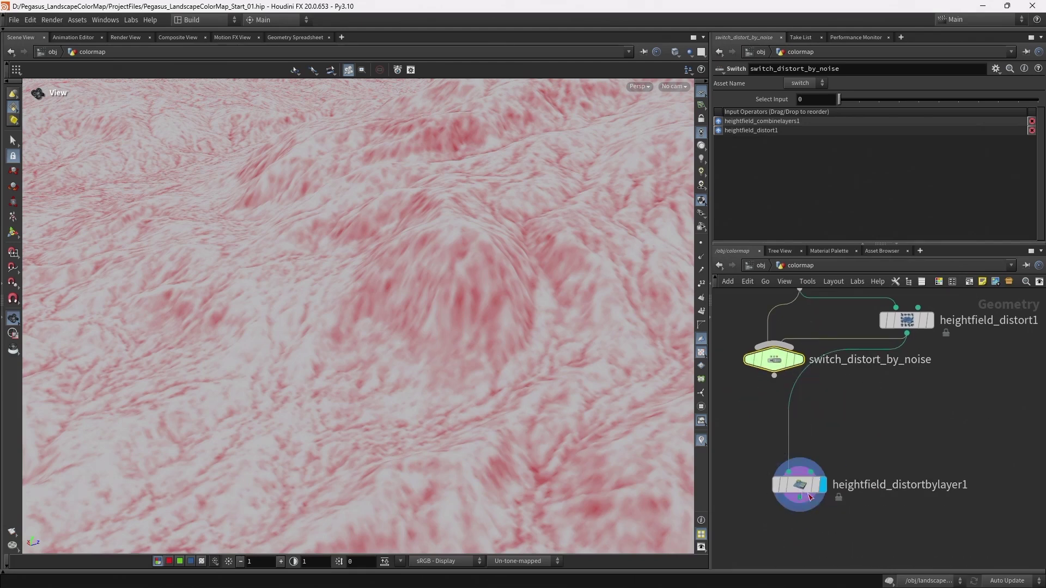
Duplicate the switch below, feeding it switch_distort_by_noise as first input and the distort by layer node as second
drag(799, 485, 907, 484)
alt+drag(778, 357, 784, 499)
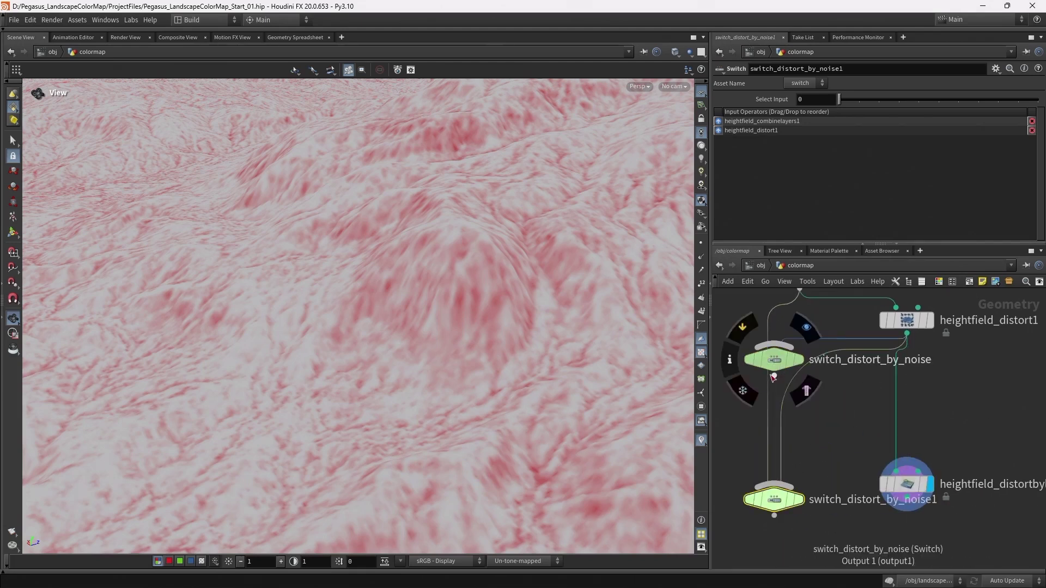
drag(768, 398, 776, 376)
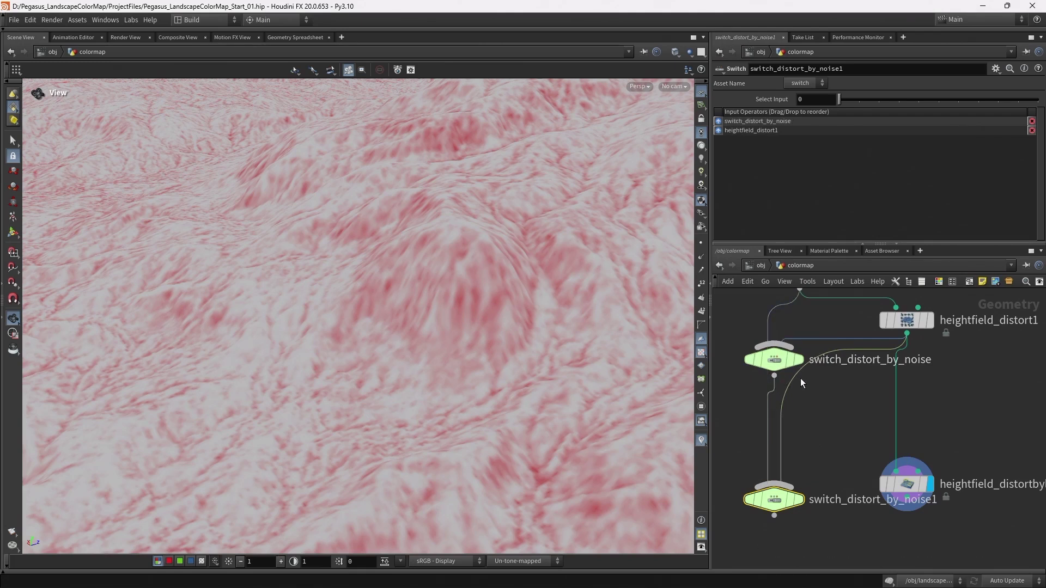
drag(776, 498, 796, 519)
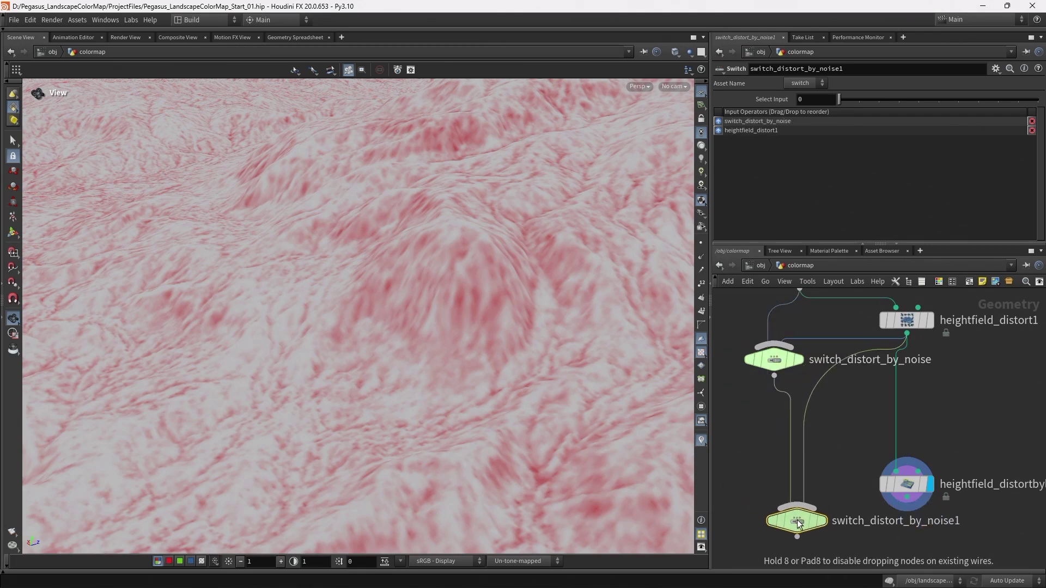
drag(812, 386, 878, 422)
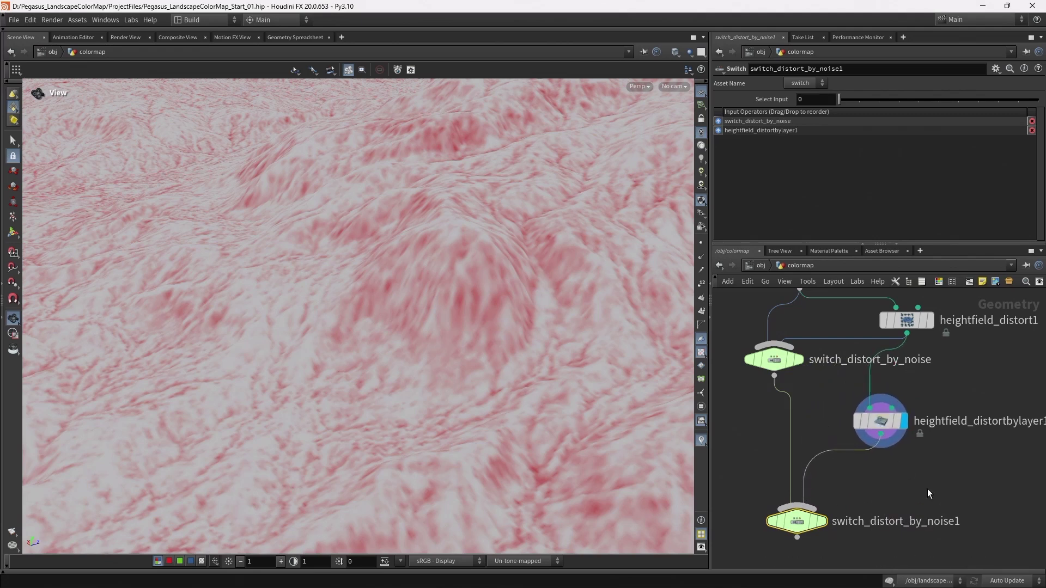
Rename the duplicated switch node to switch_distort_by_layer
middle_drag(939, 496, 916, 473)
click(913, 501)
drag(907, 499, 940, 499)
text(layer)
key(Return)
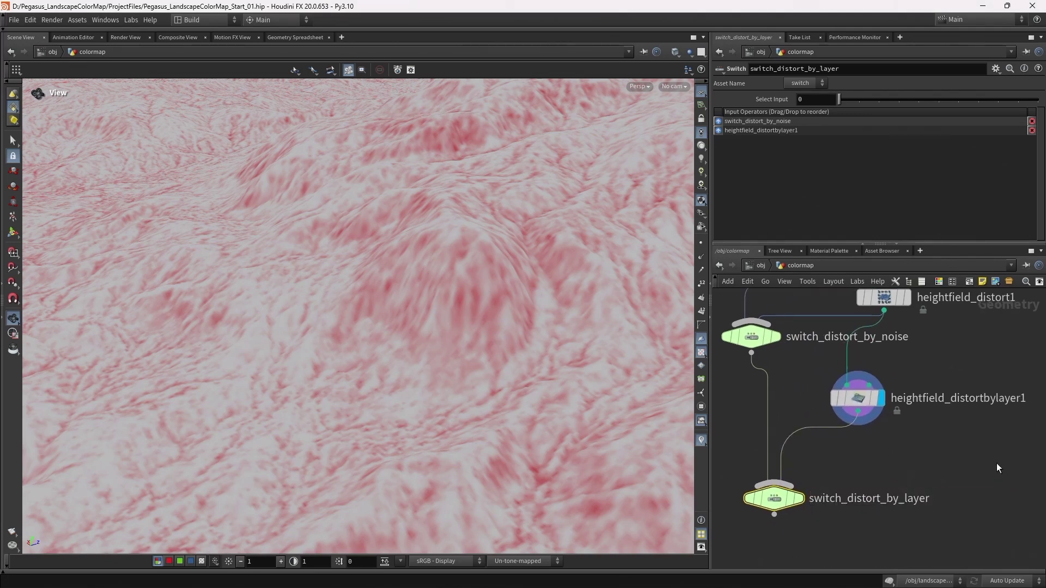
Space out the switch chain, feed the distort by layer node from switch_distort_by_noise, and display switch_distort_by_layer
scroll(927, 452, down, 3)
drag(873, 420, 881, 430)
drag(824, 478, 829, 530)
drag(811, 385, 812, 421)
drag(827, 522, 812, 523)
drag(882, 431, 887, 480)
drag(812, 434, 883, 480)
mouse_move(889, 497)
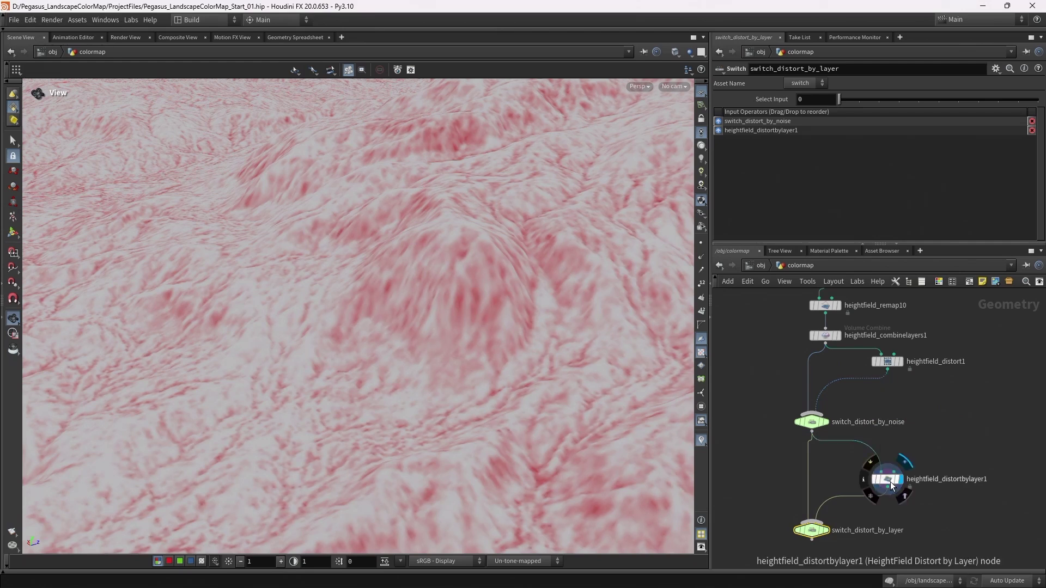
drag(823, 536, 823, 516)
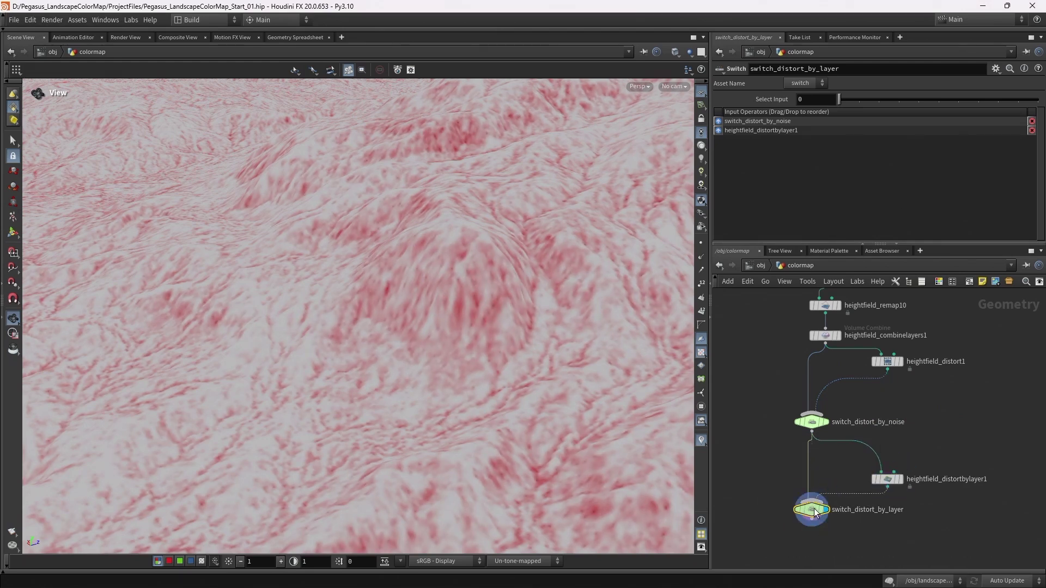
Check the Select Input setting on the noise and layer distortion switches
click(812, 422)
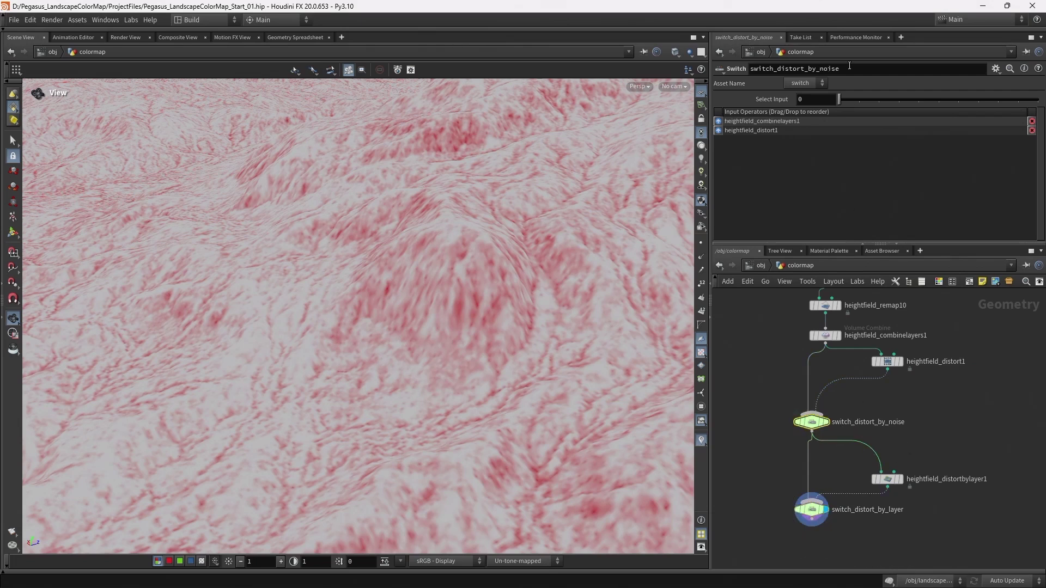
mouse_move(845, 97)
mouse_down()
mouse_move(871, 103)
mouse_move(842, 99)
mouse_up()
click(812, 509)
click(801, 427)
click(846, 98)
Select the mask-building nodes down to switch_distort_by_layer and reposition them within the network
scroll(933, 319, down, 2)
middle_drag(934, 319, 954, 393)
scroll(939, 360, down, 2)
scroll(934, 395, down, 2)
drag(989, 528, 870, 334)
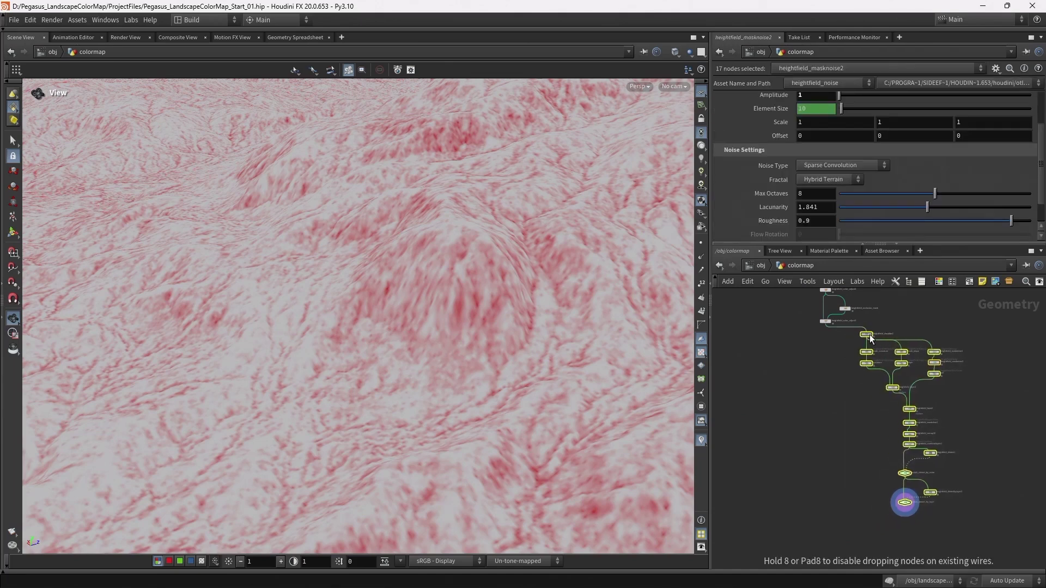
click(855, 413)
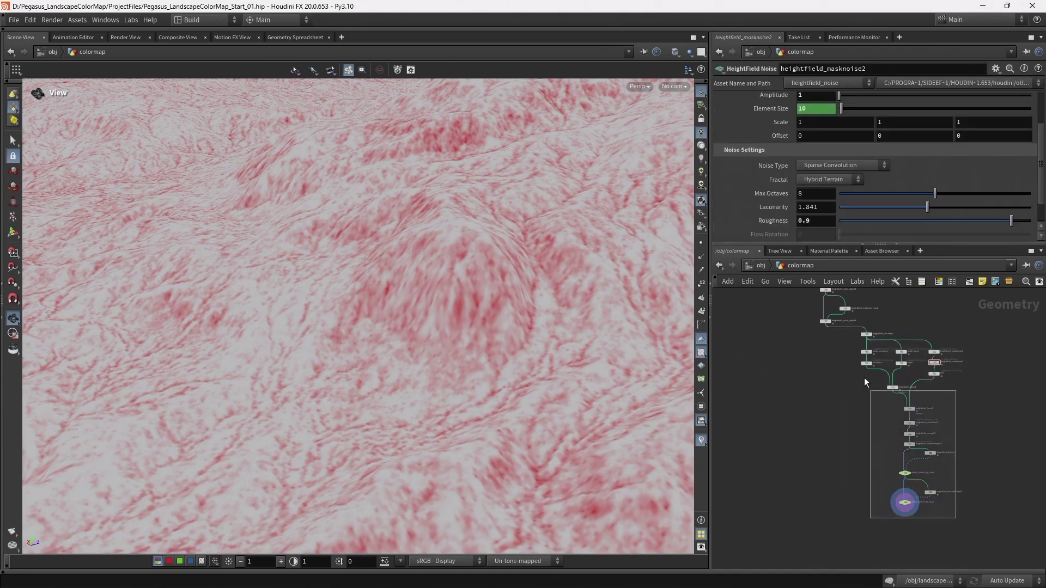